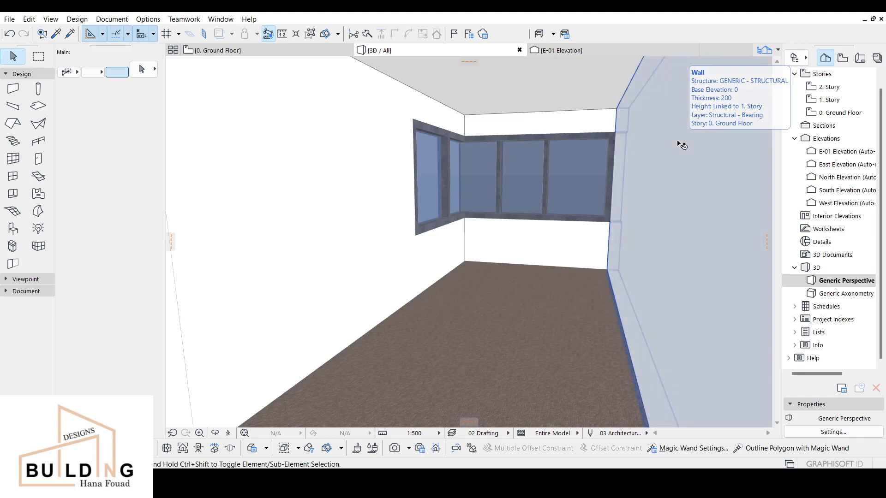
Open the default settings of the Object tool for placing furniture in the room.
{"action": "key", "text": "Escape"}
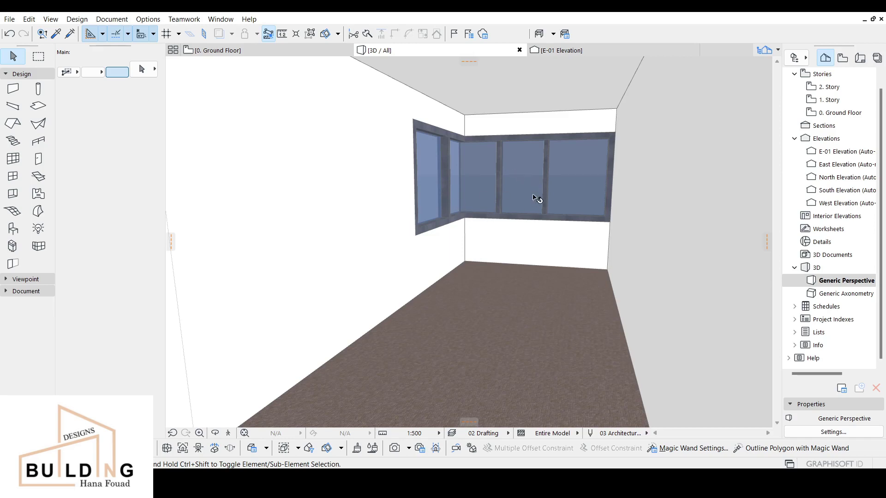
{"action": "scroll", "coordinate": [547, 281], "scroll_direction": "down", "scroll_amount": 1}
{"action": "middle_click_drag", "start_coordinate": [503, 283], "coordinate": [503, 257], "text": "shift"}
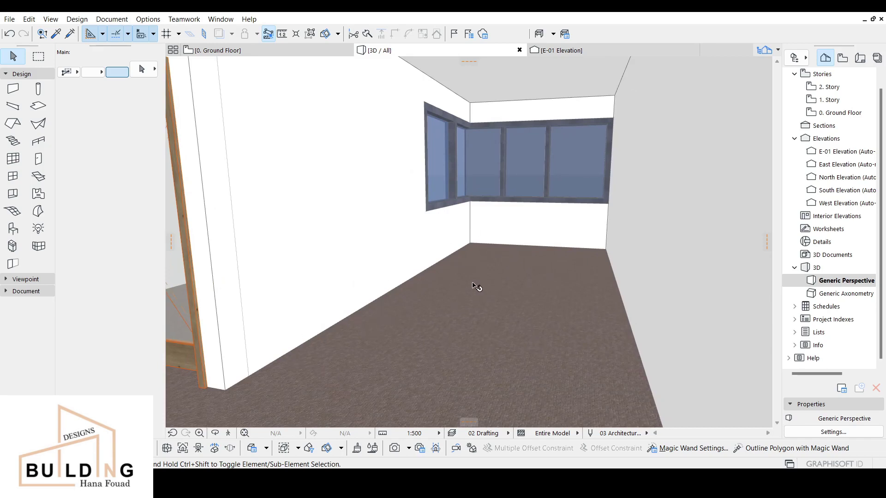
{"action": "middle_click_drag", "start_coordinate": [476, 292], "coordinate": [461, 316], "text": "shift"}
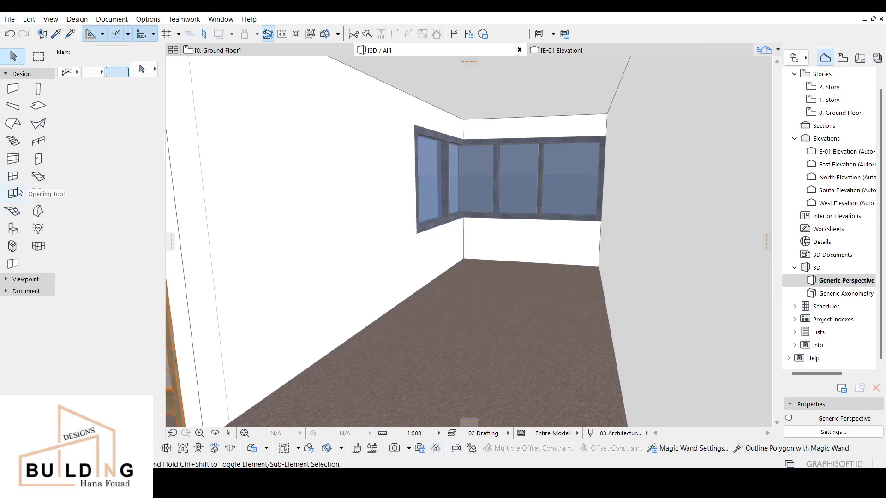
{"action": "left_click", "coordinate": [13, 232]}
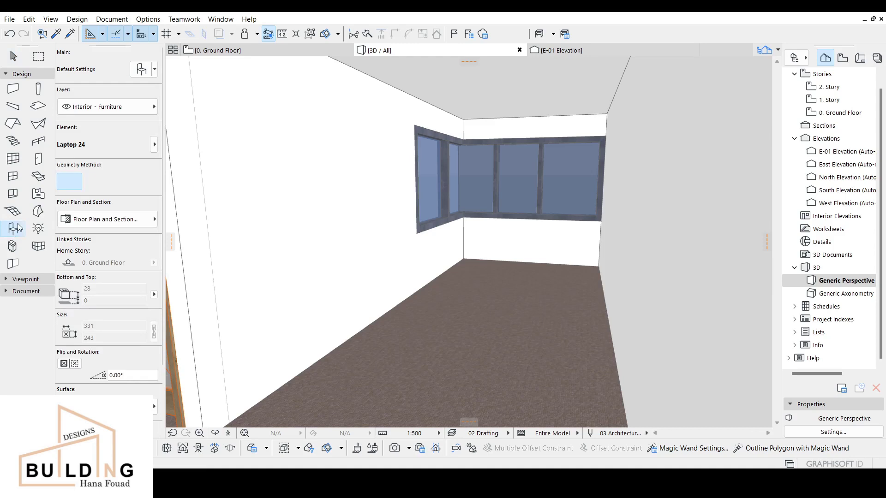
{"action": "left_click", "coordinate": [140, 74]}
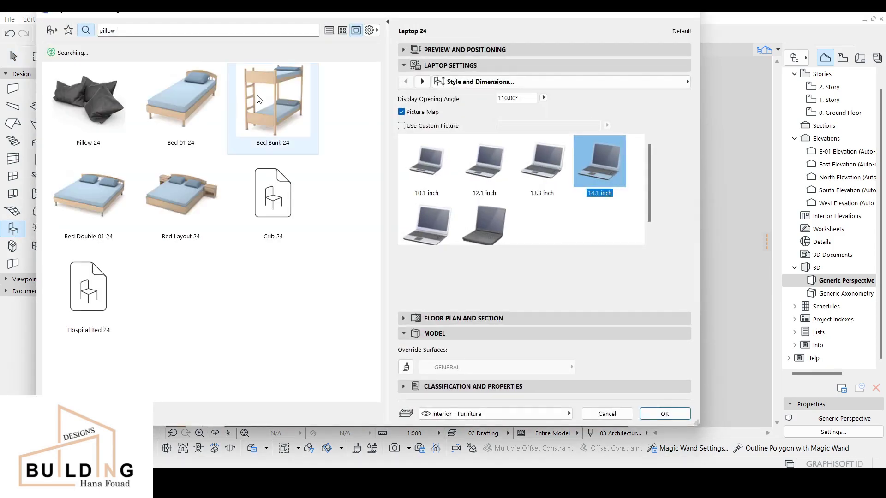
Browse the object library's Chairs 24 folder and examine the models in the Couches and Sofas 24 folder.
{"action": "left_click", "coordinate": [52, 31]}
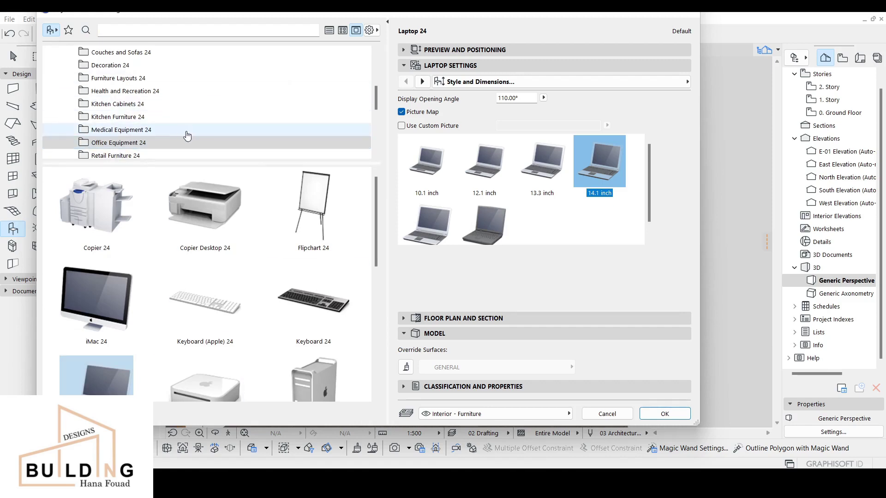
{"action": "scroll", "coordinate": [184, 134], "scroll_direction": "up", "scroll_amount": 3}
{"action": "scroll", "coordinate": [186, 135], "scroll_direction": "down", "scroll_amount": 3}
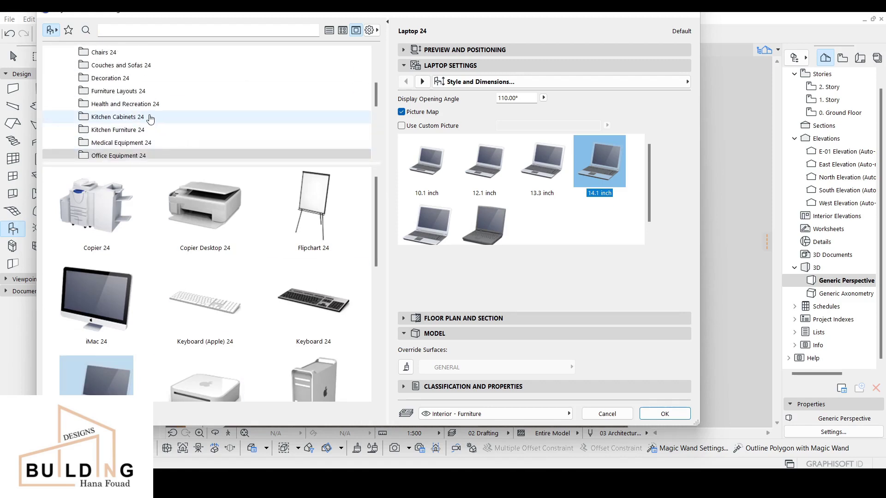
{"action": "scroll", "coordinate": [125, 145], "scroll_direction": "up", "scroll_amount": 1}
{"action": "left_click", "coordinate": [113, 91]}
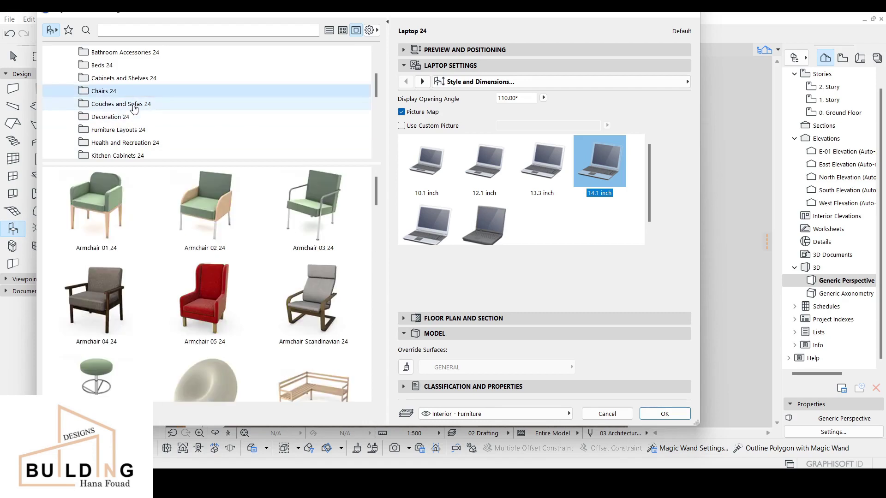
{"action": "left_click", "coordinate": [139, 105]}
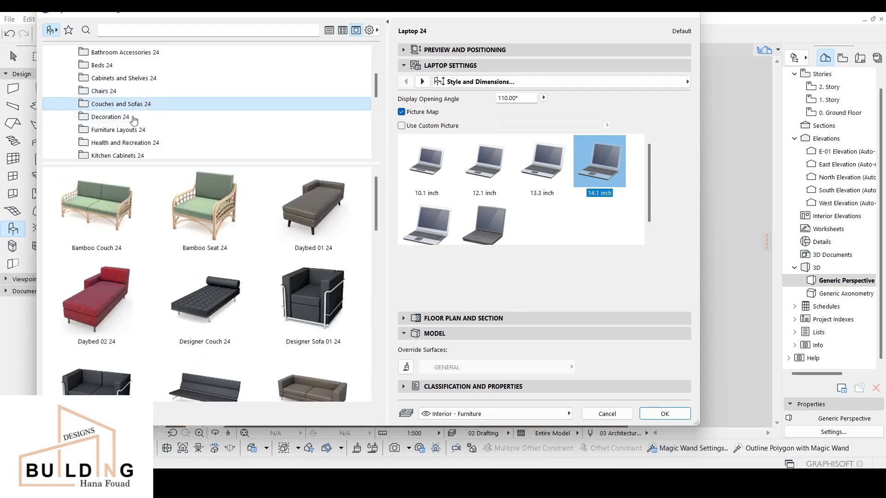
{"action": "scroll", "coordinate": [219, 273], "scroll_direction": "down", "scroll_amount": 3}
{"action": "scroll", "coordinate": [224, 276], "scroll_direction": "down", "scroll_amount": 5}
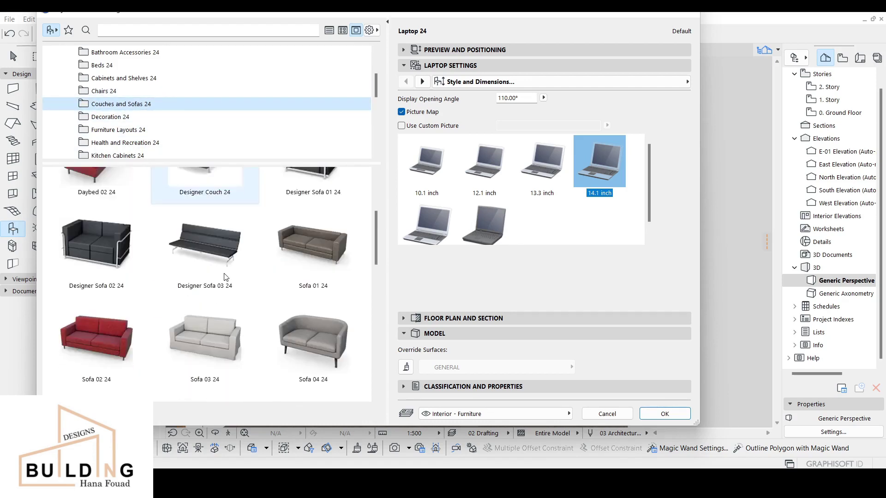
{"action": "scroll", "coordinate": [225, 295], "scroll_direction": "down", "scroll_amount": 10}
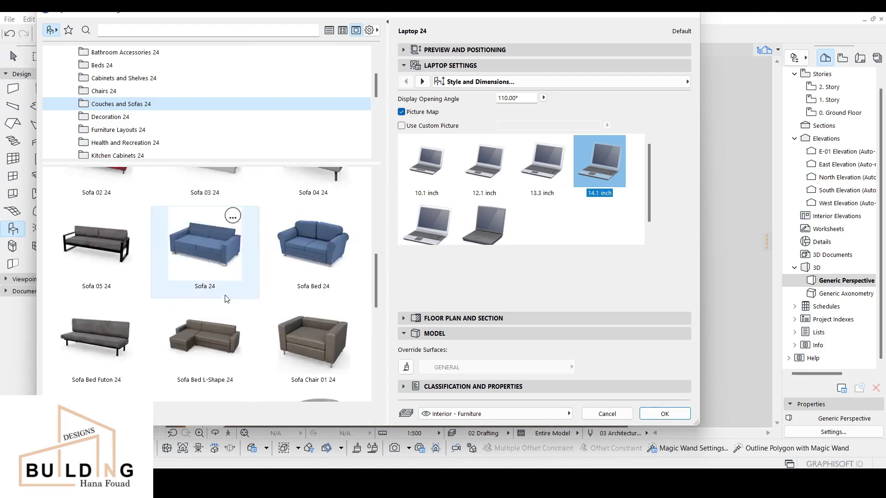
{"action": "scroll", "coordinate": [225, 297], "scroll_direction": "down", "scroll_amount": 3}
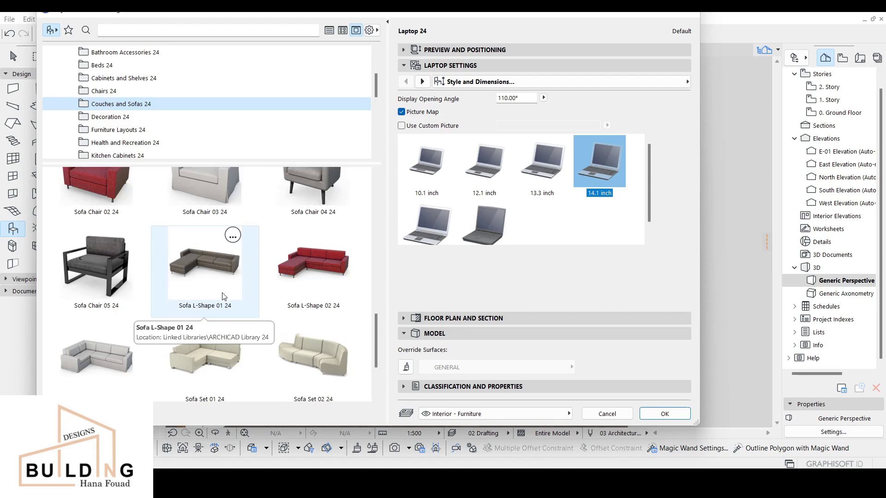
Search the object library for "sofa" and look through the matching models.
{"action": "left_click", "coordinate": [211, 30]}
{"action": "type", "text": "pillow"}
{"action": "key", "text": "Return"}
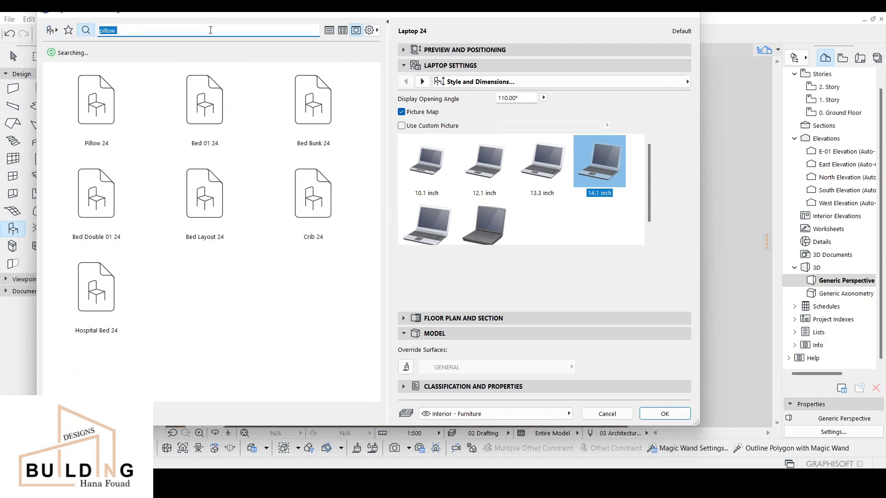
{"action": "type", "text": "sofa"}
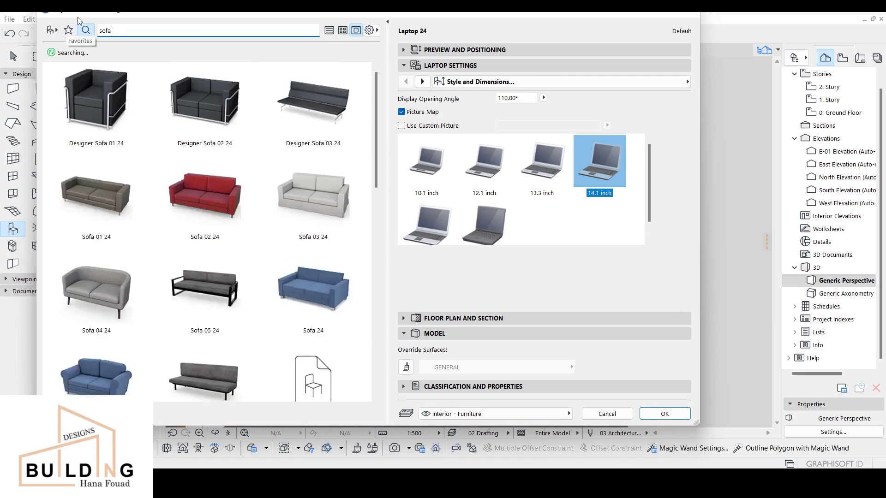
{"action": "scroll", "coordinate": [239, 179], "scroll_direction": "down", "scroll_amount": 8}
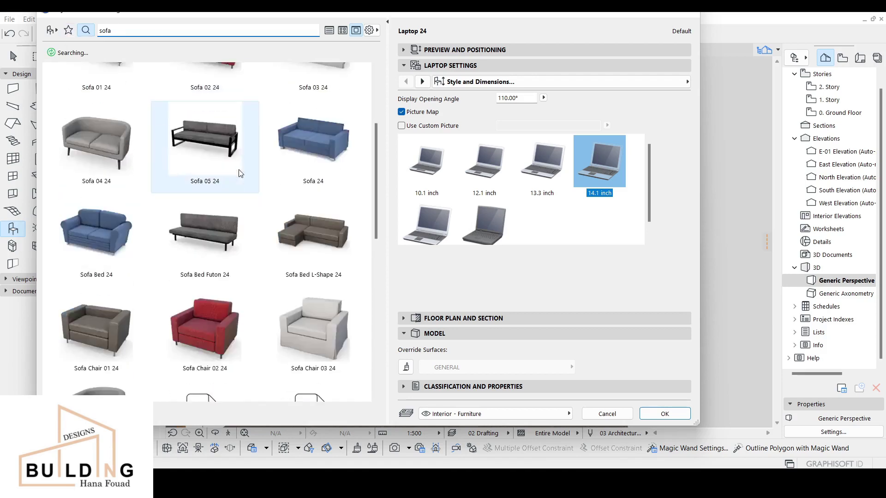
{"action": "scroll", "coordinate": [221, 203], "scroll_direction": "down", "scroll_amount": 3}
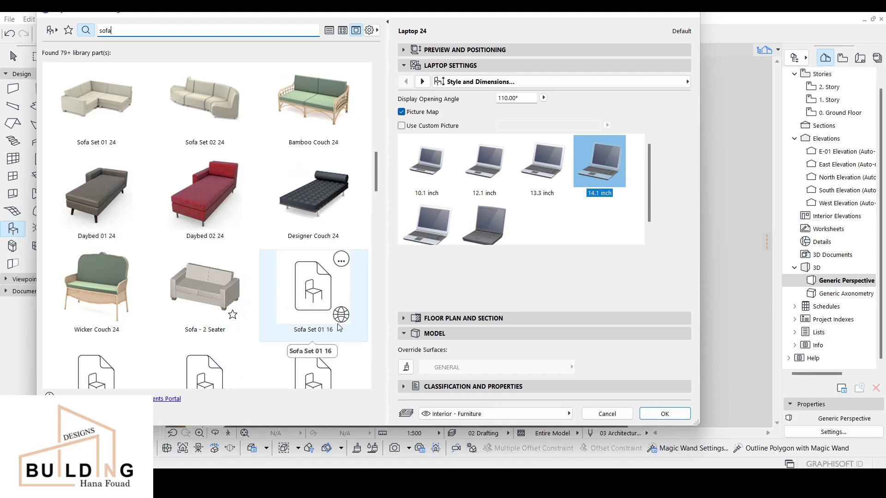
{"action": "scroll", "coordinate": [338, 327], "scroll_direction": "down", "scroll_amount": 1}
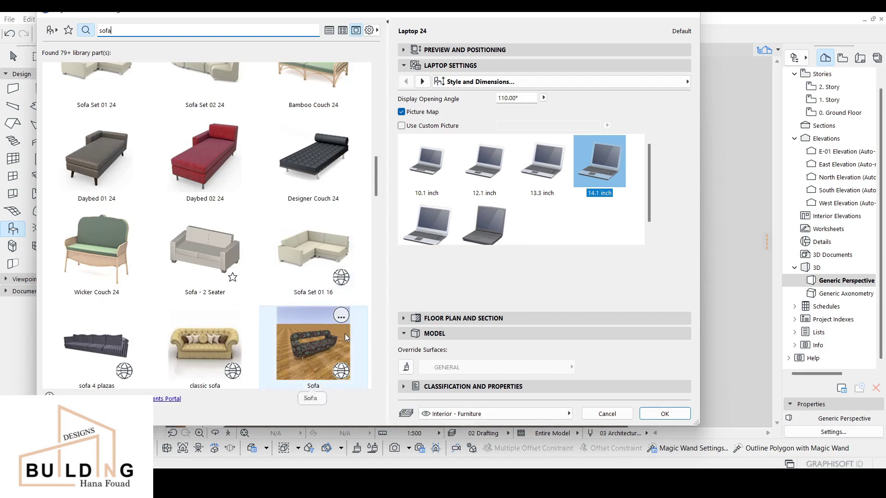
{"action": "scroll", "coordinate": [344, 333], "scroll_direction": "down", "scroll_amount": 1}
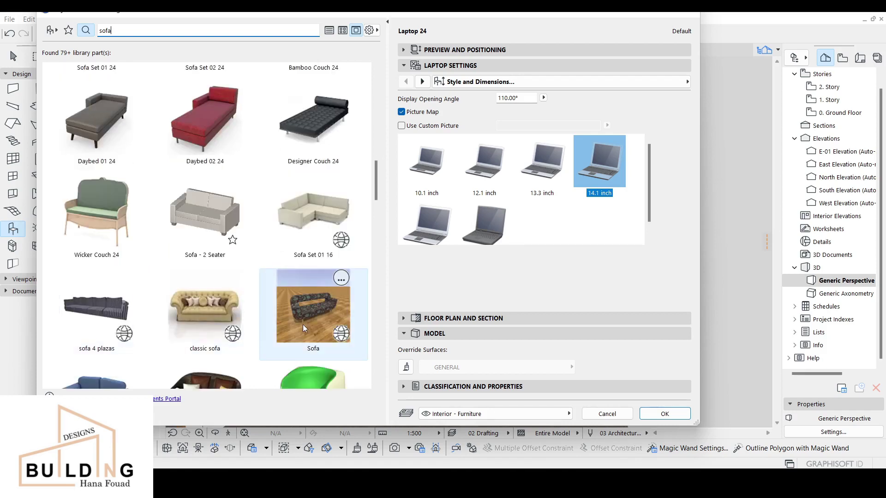
{"action": "scroll", "coordinate": [303, 325], "scroll_direction": "down", "scroll_amount": 4}
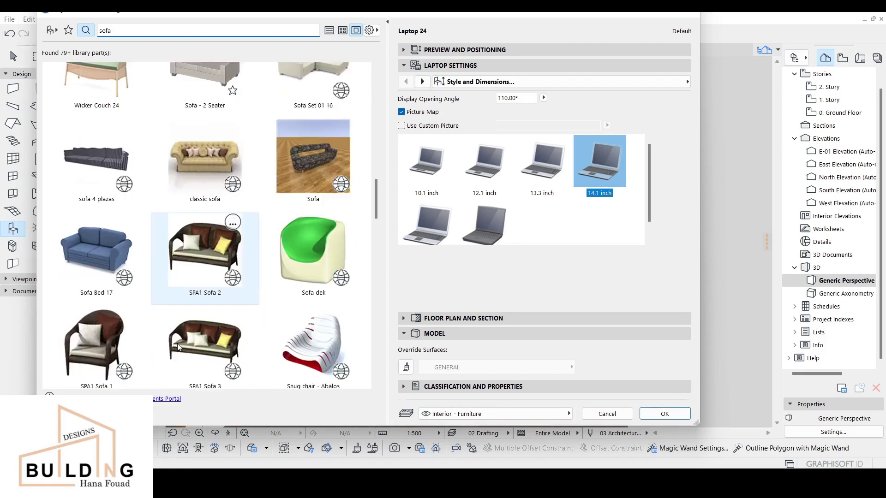
{"action": "scroll", "coordinate": [270, 344], "scroll_direction": "down", "scroll_amount": 4}
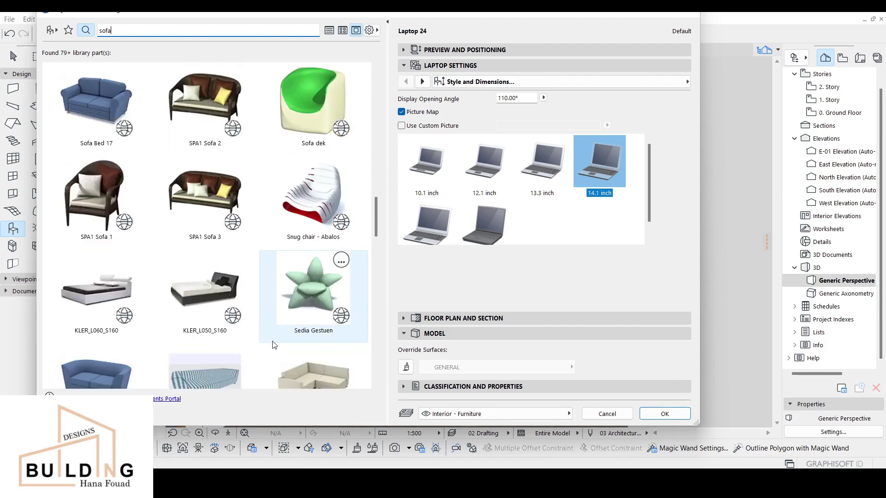
{"action": "scroll", "coordinate": [274, 345], "scroll_direction": "down", "scroll_amount": 1}
Compare the settings of Sofa Set 02 24, Sofa Chair 05 24 and Sofa Set 01 24, including both sofa sets' unit types.
{"action": "left_click", "coordinate": [274, 345]}
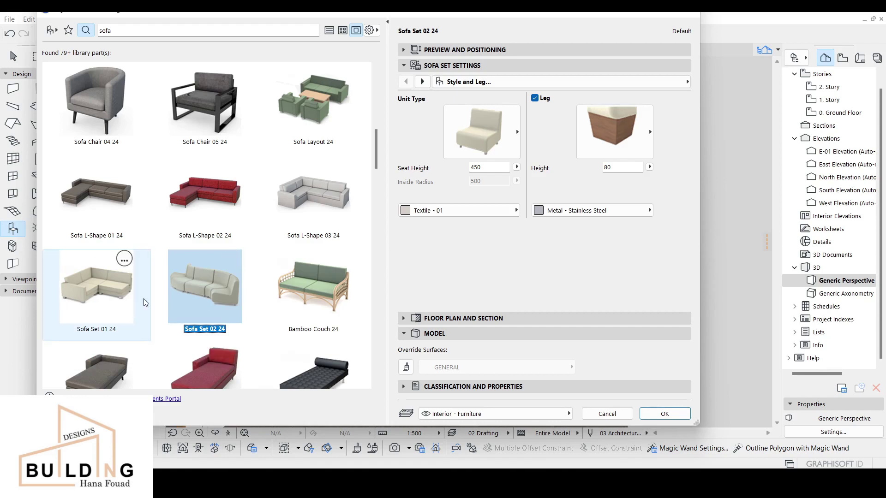
{"action": "left_click", "coordinate": [224, 131]}
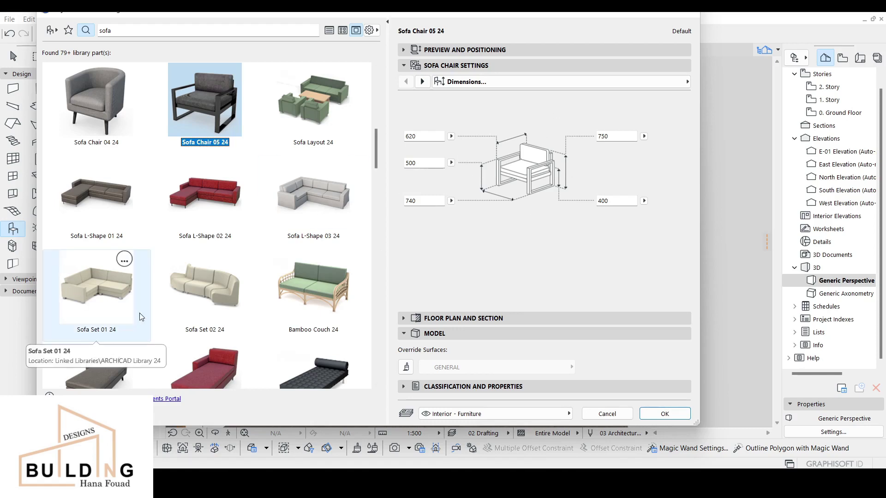
{"action": "left_click", "coordinate": [94, 330]}
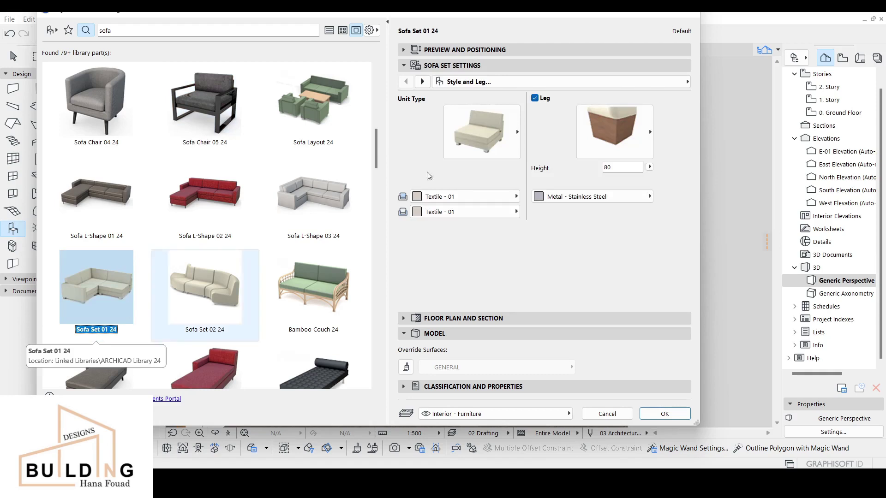
{"action": "left_click", "coordinate": [482, 138]}
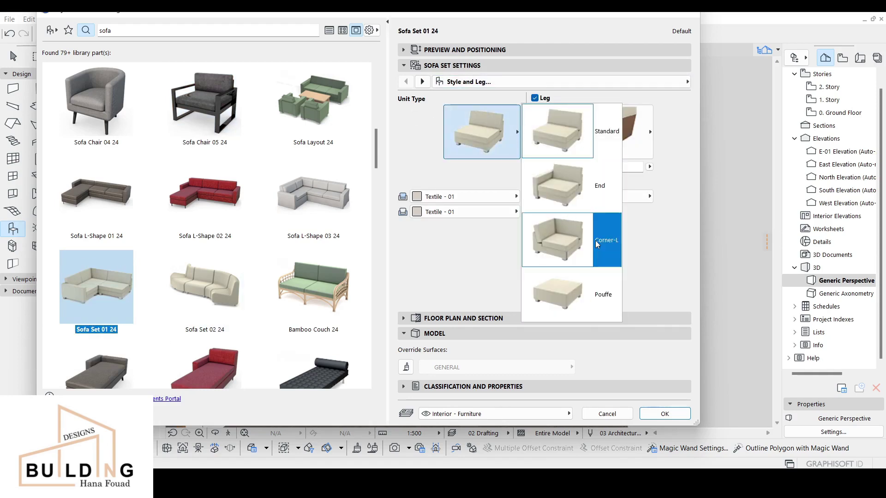
{"action": "left_click", "coordinate": [232, 311]}
{"action": "left_click", "coordinate": [232, 312]}
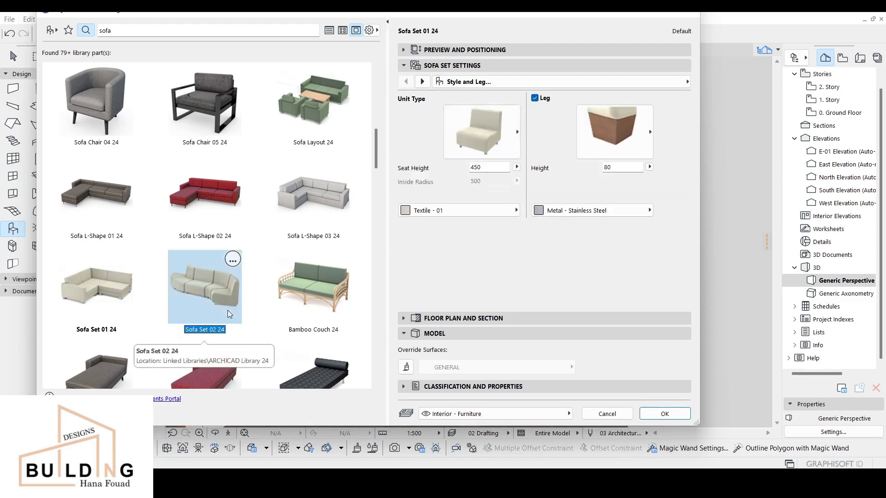
{"action": "left_click", "coordinate": [488, 137]}
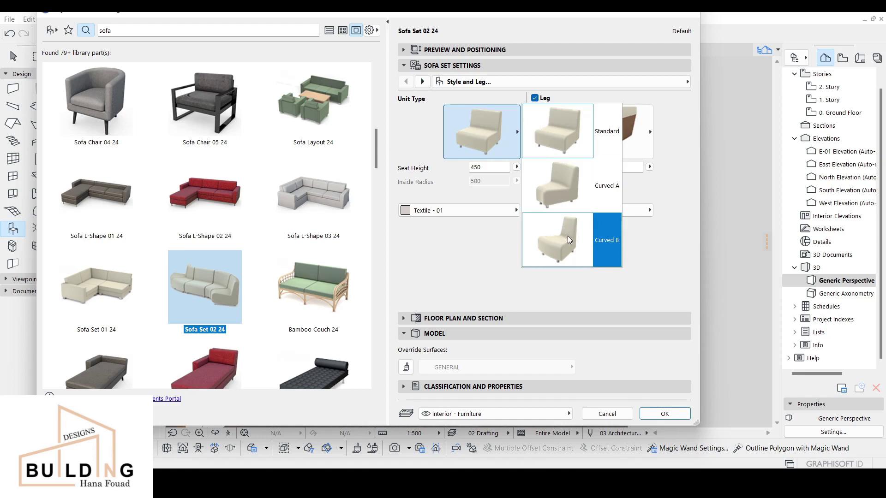
Choose Sofa Set 01 24 as the object and open its unit type choices.
{"action": "left_click", "coordinate": [91, 287]}
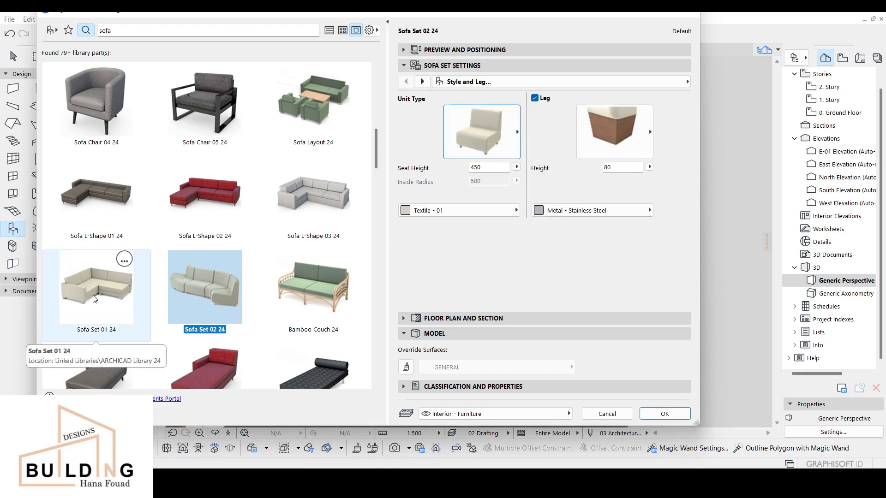
{"action": "left_click", "coordinate": [92, 286]}
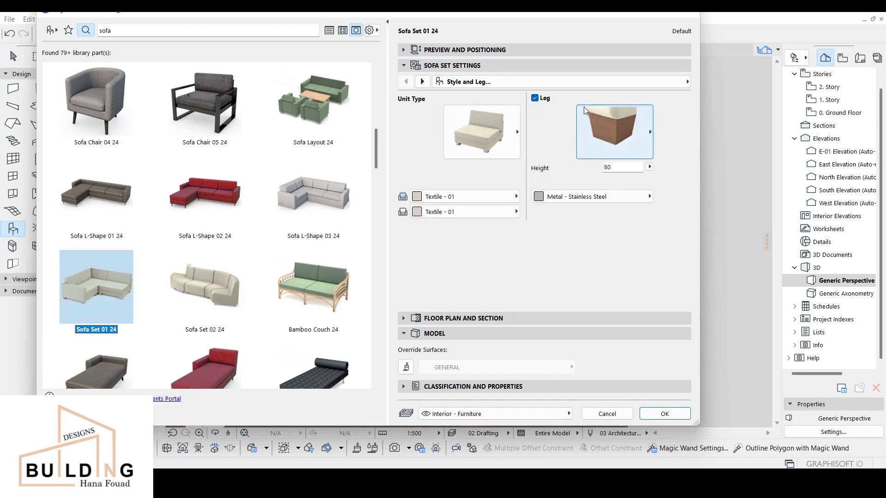
{"action": "left_click", "coordinate": [474, 134]}
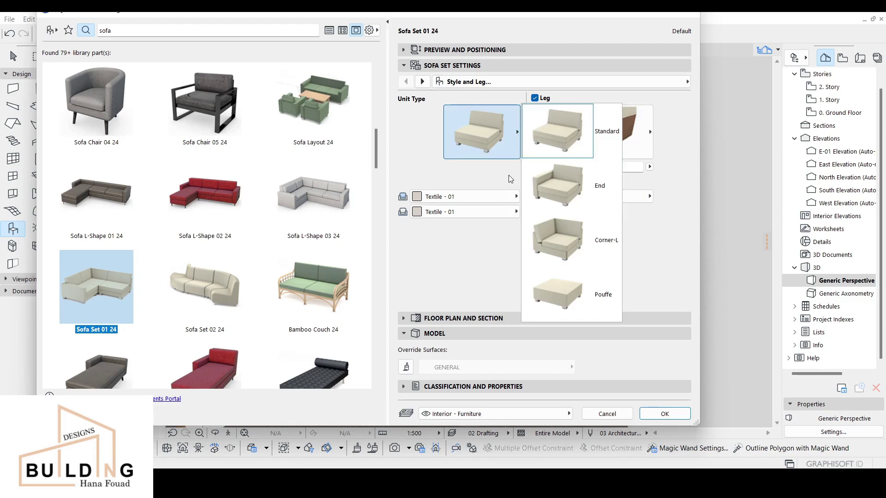
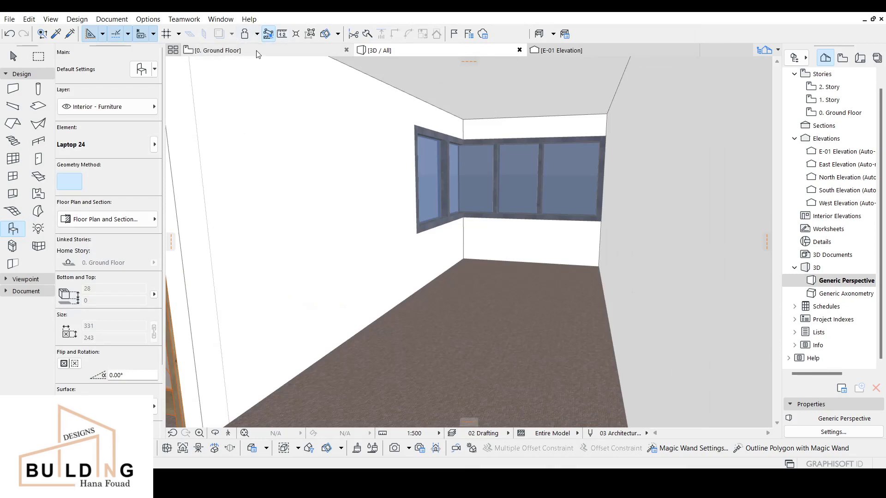
On the Ground Floor plan, choose Sofa Set 01 24 as the object and set its unit type to End.
{"action": "left_click", "coordinate": [257, 53]}
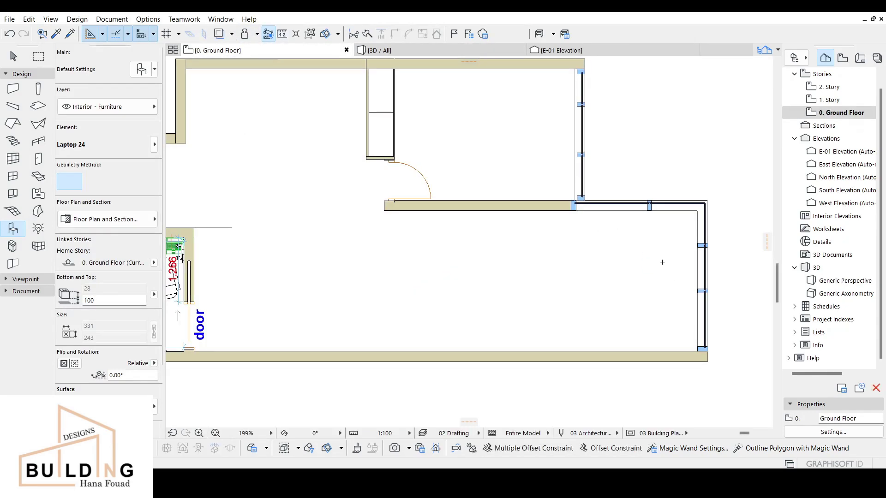
{"action": "middle_click_drag", "start_coordinate": [662, 262], "coordinate": [596, 267]}
{"action": "scroll", "coordinate": [521, 267], "scroll_direction": "up", "scroll_amount": 1}
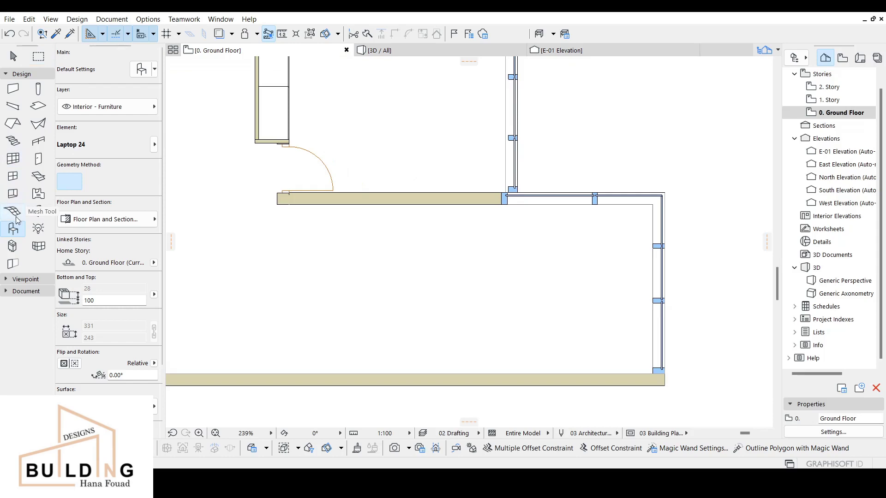
{"action": "left_click", "coordinate": [140, 75]}
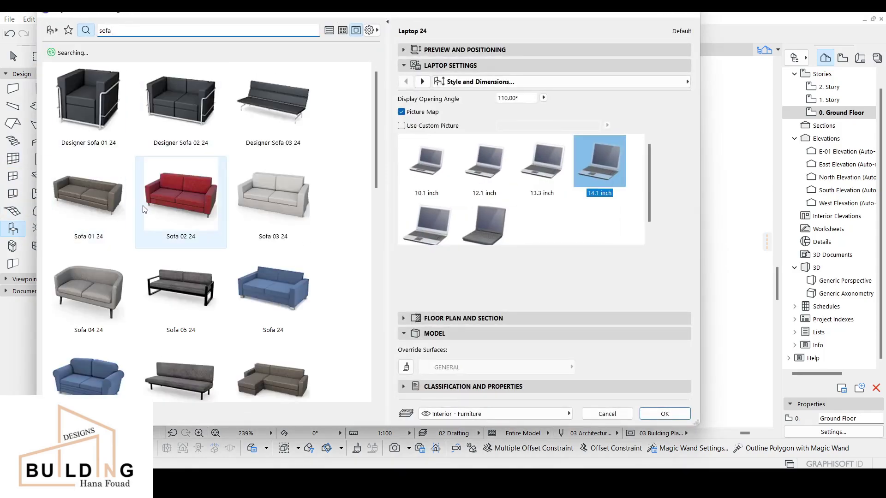
{"action": "scroll", "coordinate": [132, 228], "scroll_direction": "down", "scroll_amount": 10}
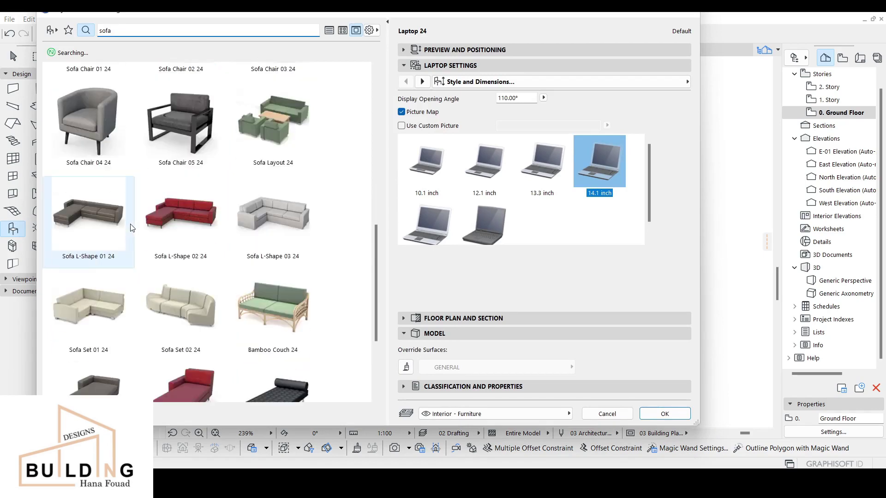
{"action": "left_click", "coordinate": [82, 296]}
{"action": "left_click", "coordinate": [508, 146]}
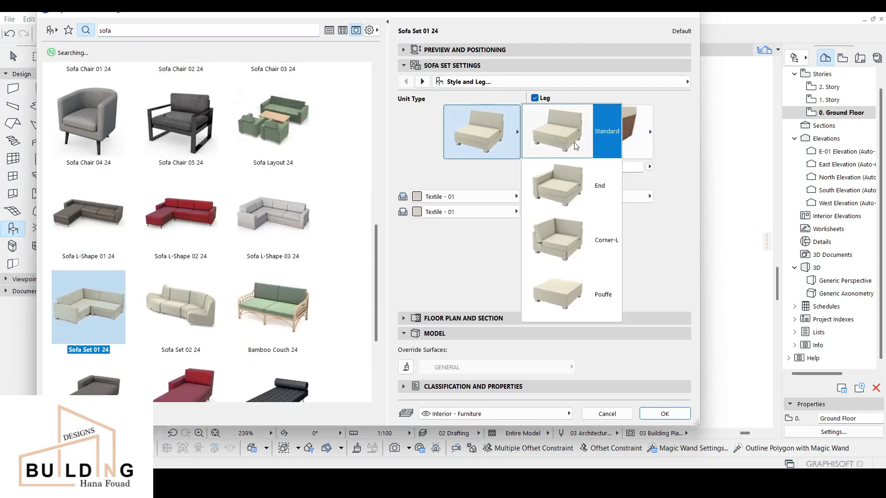
{"action": "left_click", "coordinate": [563, 188]}
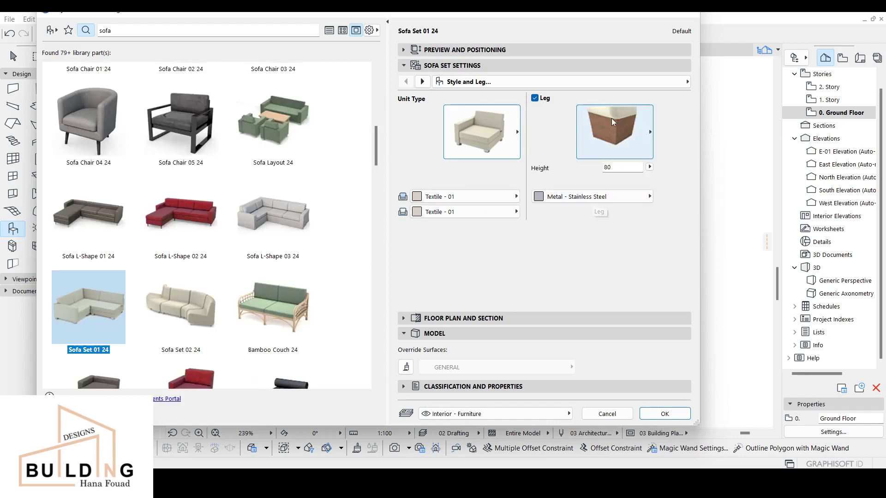
Look through the sofa's leg styles and set the leg surface to Wood - Oak Light.
{"action": "left_click", "coordinate": [613, 148]}
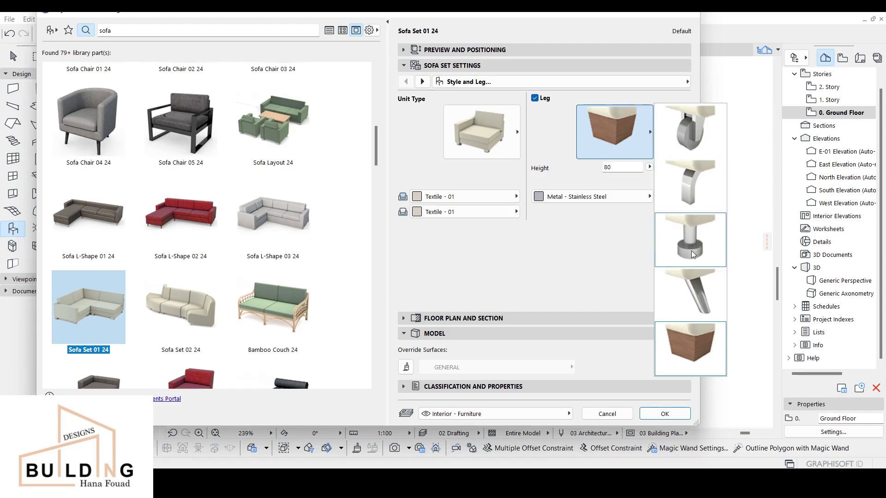
{"action": "left_click", "coordinate": [547, 236]}
{"action": "left_click", "coordinate": [586, 197]}
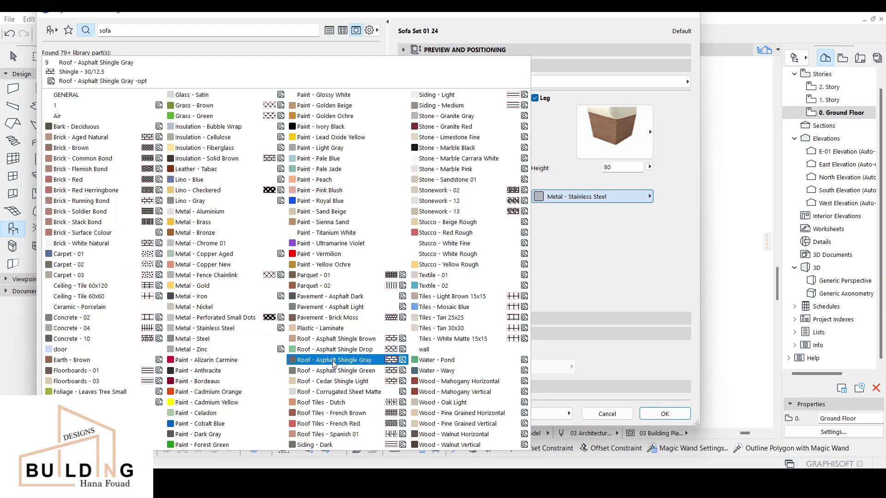
{"action": "left_click", "coordinate": [452, 406]}
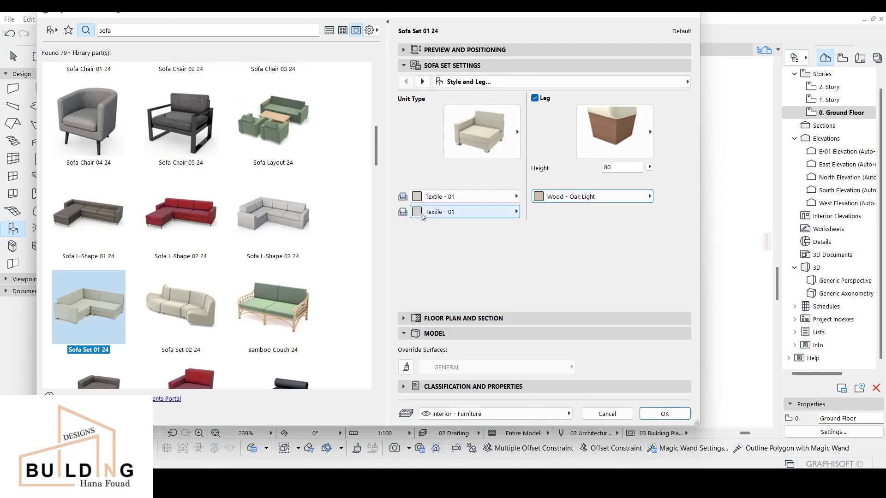
Set both the sofa and cushion surfaces to Paint - Golden Beige.
{"action": "left_click", "coordinate": [472, 197]}
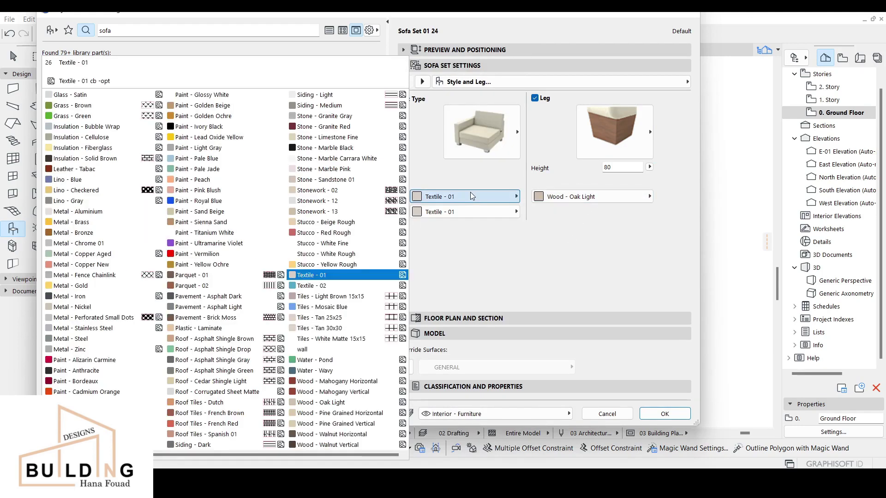
{"action": "left_click", "coordinate": [332, 276]}
{"action": "left_click", "coordinate": [465, 212]}
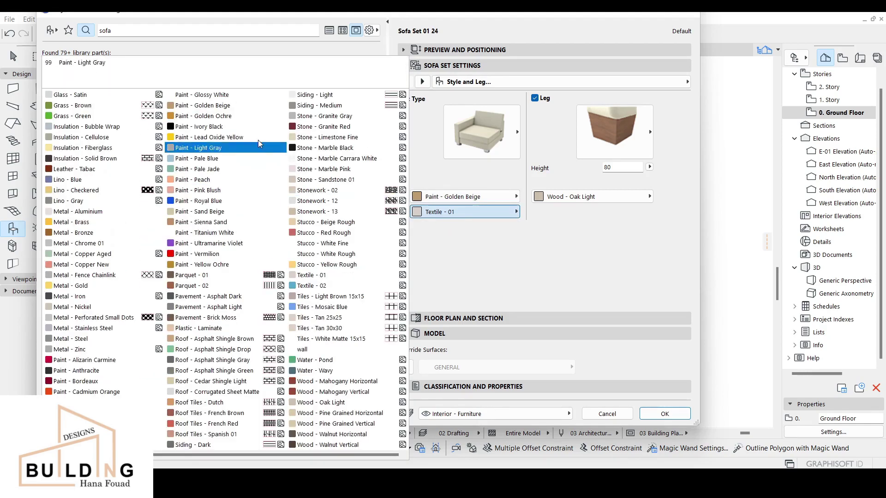
{"action": "left_click", "coordinate": [243, 106]}
Review the sofa's dimensions, 2D representation and 3D surface settings, and accept the object settings.
{"action": "left_click", "coordinate": [489, 83]}
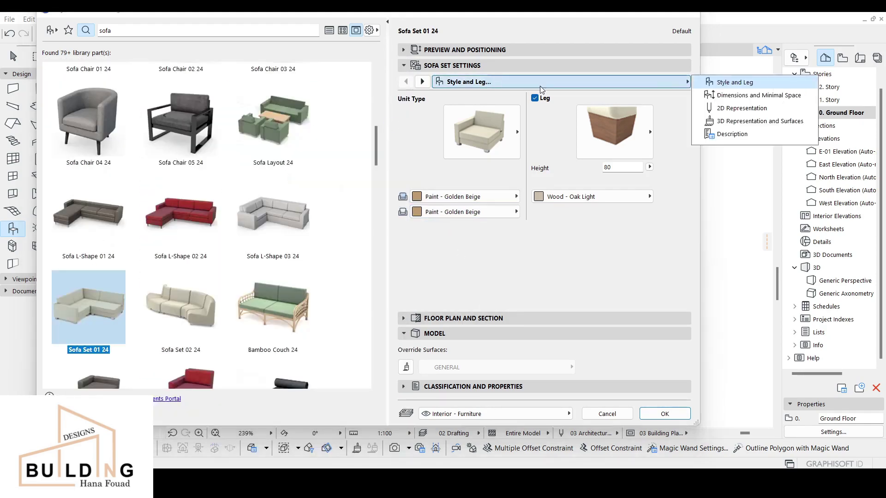
{"action": "left_click", "coordinate": [719, 96]}
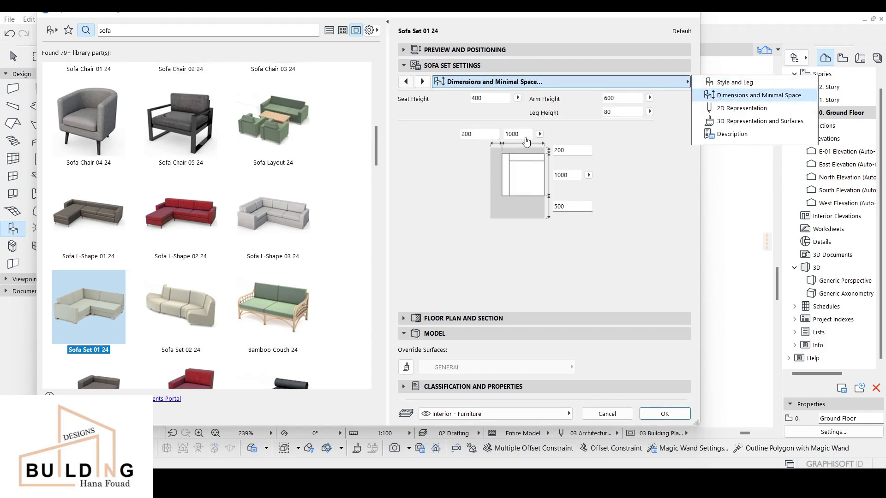
{"action": "left_click", "coordinate": [733, 110]}
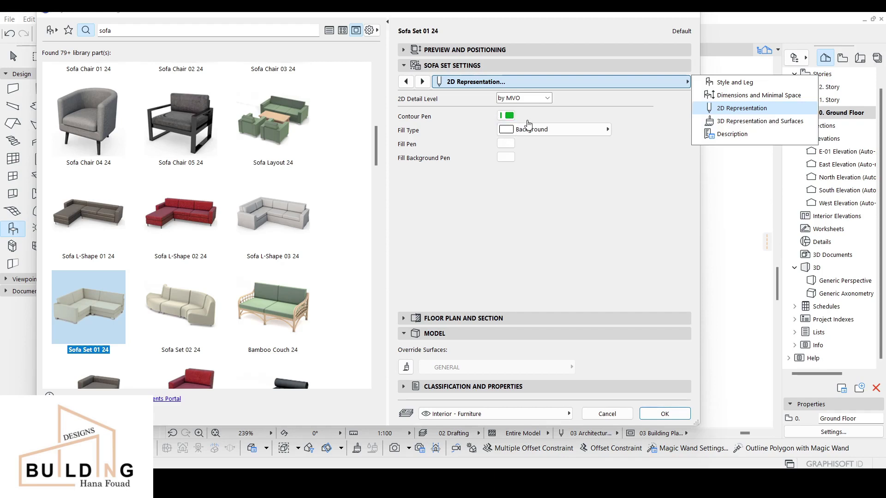
{"action": "left_click", "coordinate": [733, 122]}
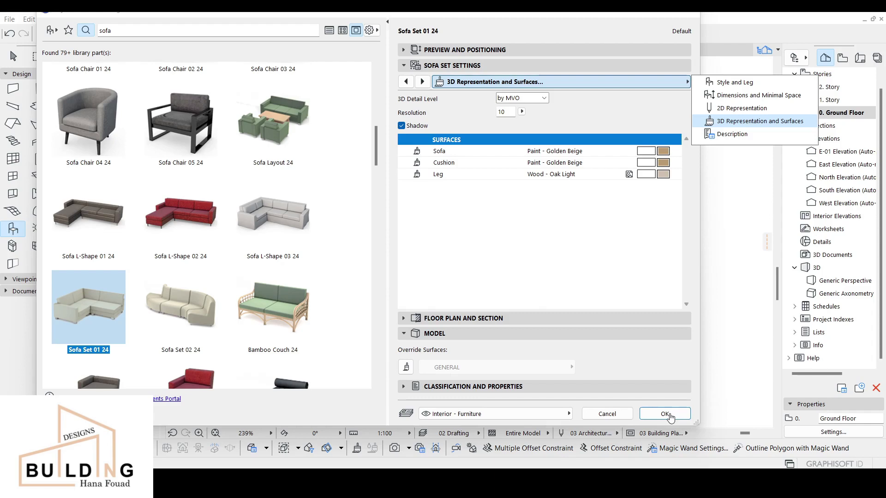
{"action": "left_click", "coordinate": [671, 416]}
{"action": "left_click", "coordinate": [663, 414]}
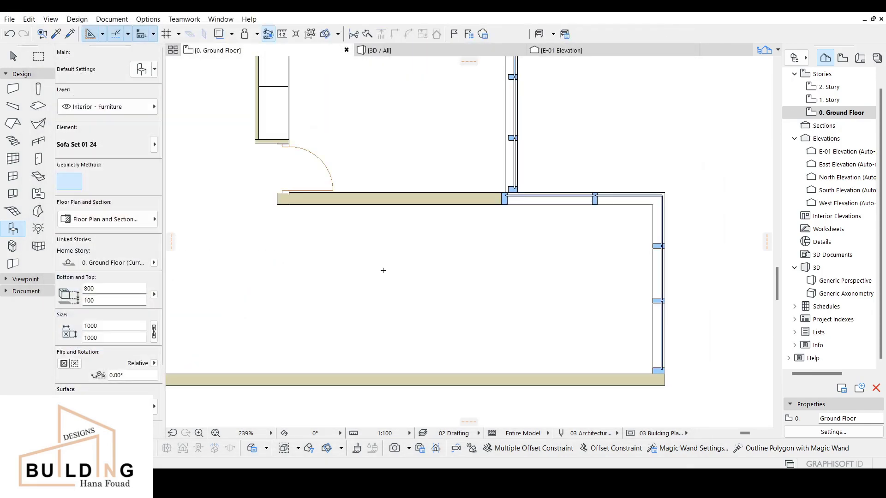
Place the sofa end unit near the door and move it so its back sits against the room-side face of the wall.
{"action": "left_click", "coordinate": [342, 234]}
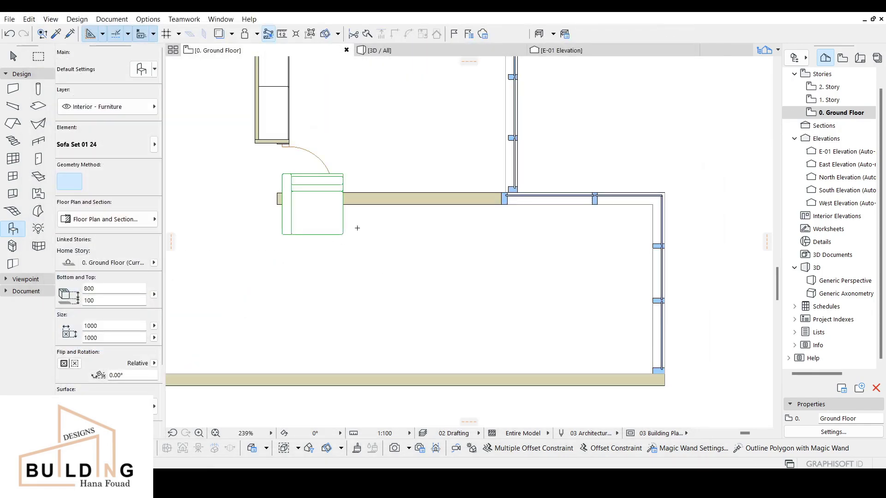
{"action": "key", "text": "Escape"}
{"action": "left_click", "coordinate": [337, 228]}
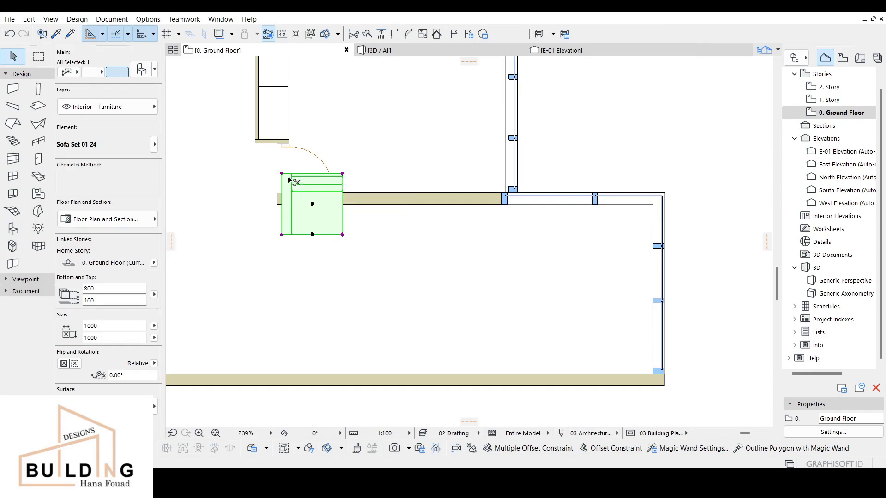
{"action": "left_click_drag", "start_coordinate": [289, 180], "coordinate": [295, 208]}
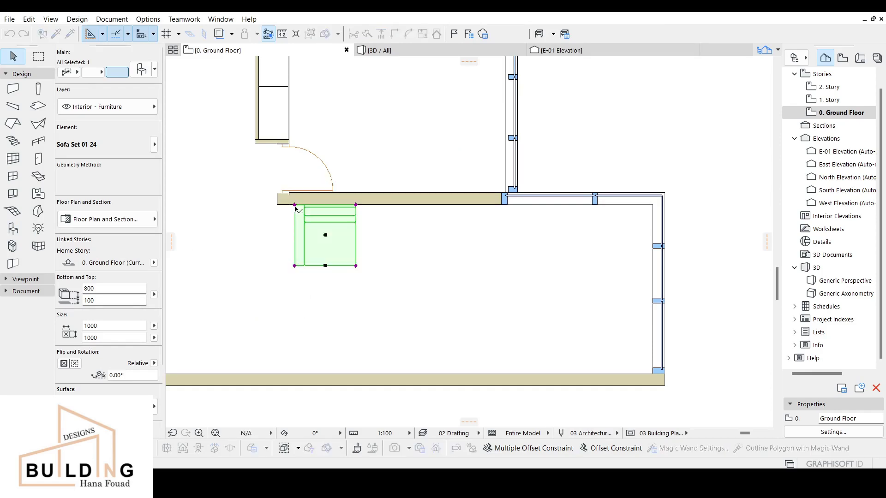
{"action": "left_click", "coordinate": [415, 188]}
In the 3D view, set the placed sofa unit's contour pen to black pen 1, 0.13 mm, and inspect the sofa in the room.
{"action": "left_click", "coordinate": [423, 52]}
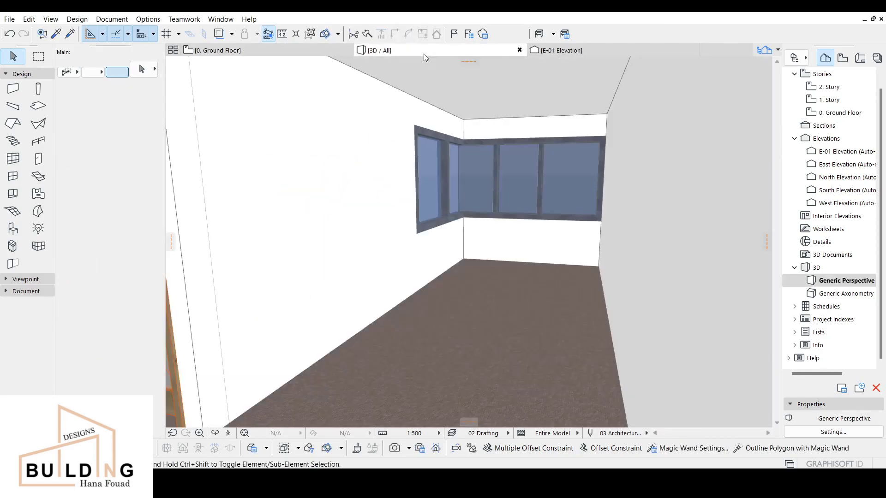
{"action": "middle_click_drag", "start_coordinate": [440, 291], "coordinate": [453, 320]}
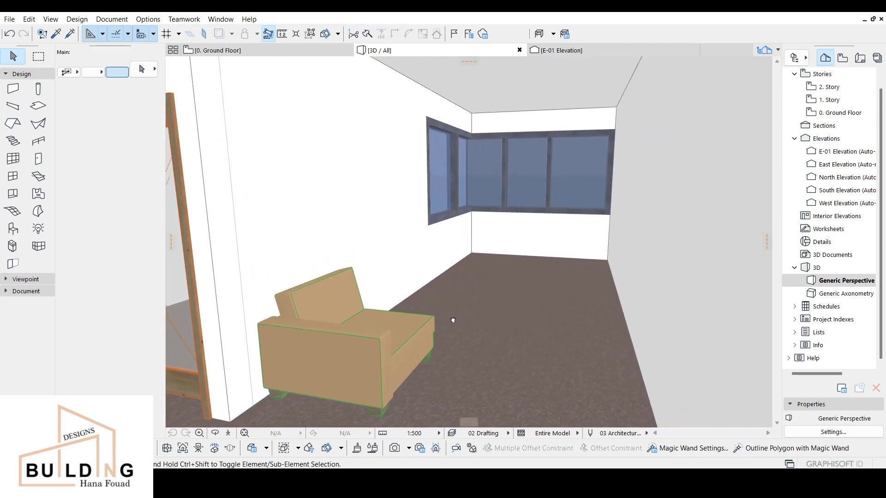
{"action": "left_click", "coordinate": [427, 341]}
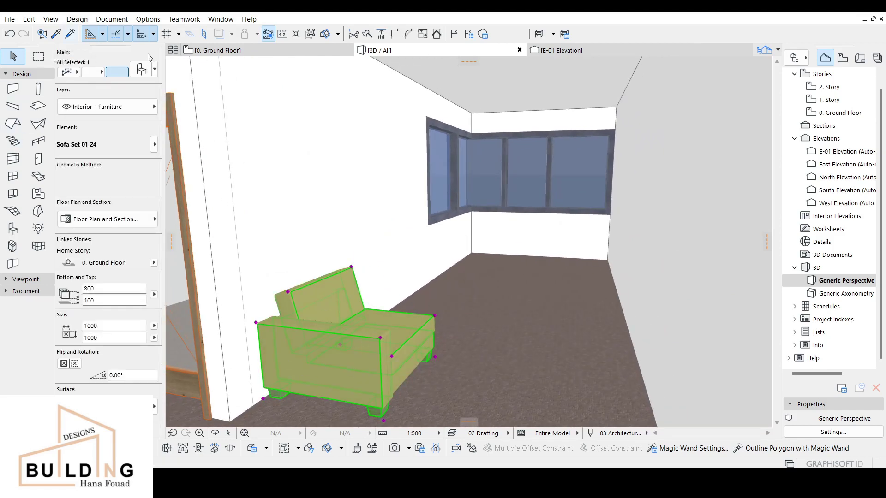
{"action": "left_click", "coordinate": [138, 69]}
{"action": "left_click", "coordinate": [686, 81]}
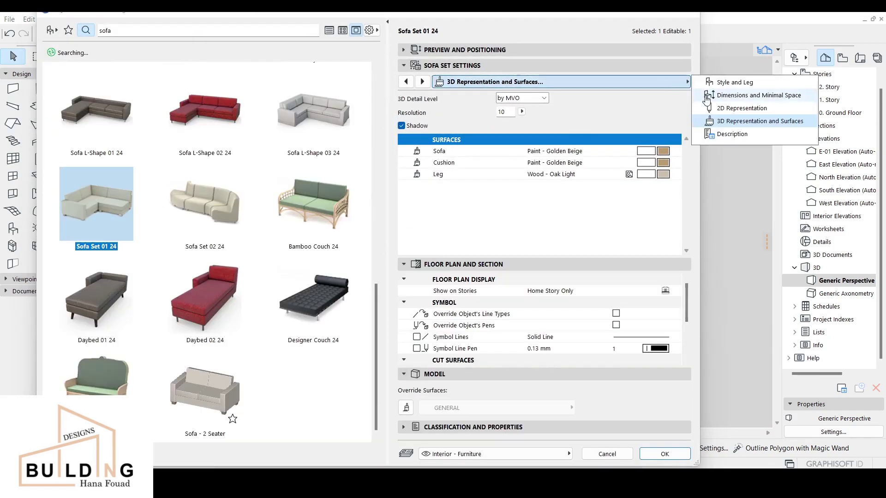
{"action": "left_click", "coordinate": [725, 109]}
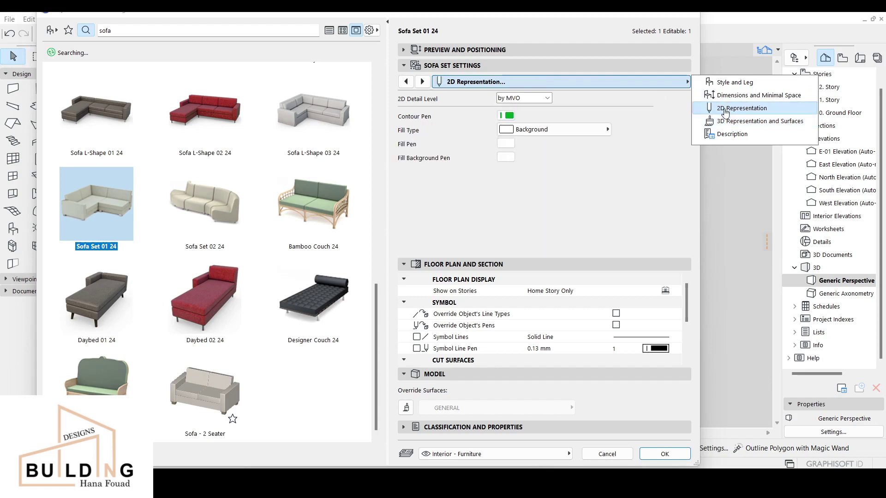
{"action": "left_click", "coordinate": [506, 116]}
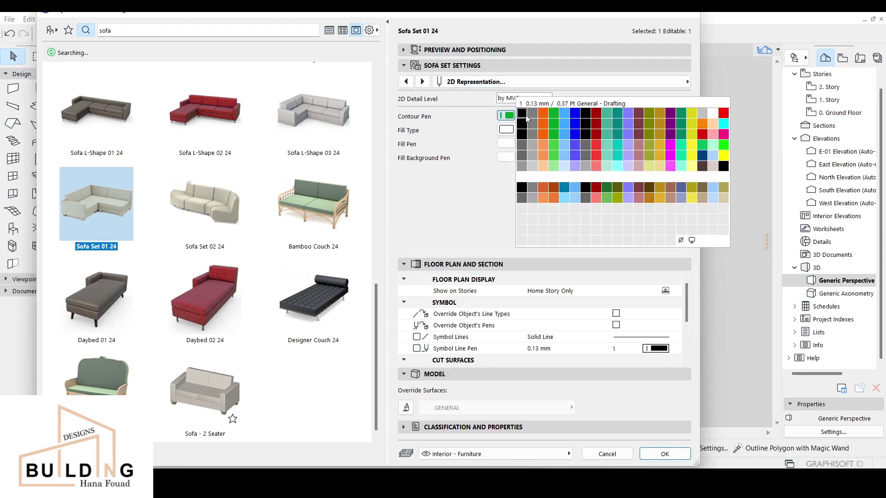
{"action": "left_click", "coordinate": [524, 115]}
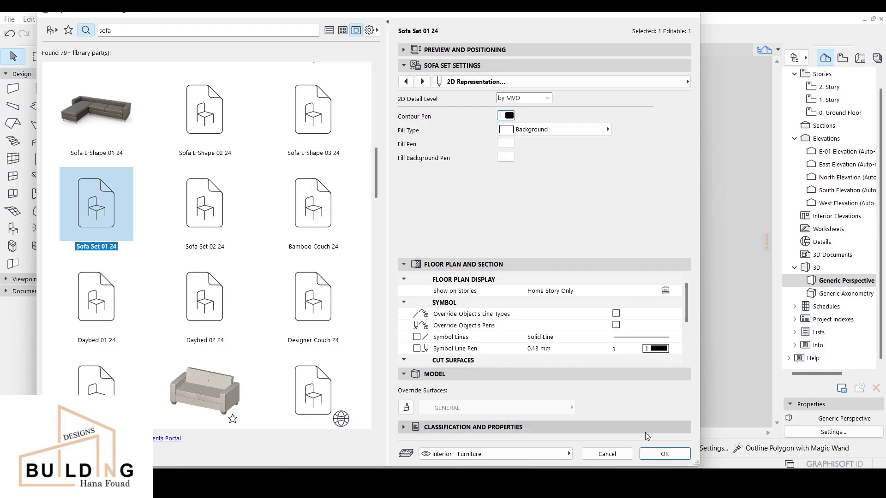
{"action": "left_click", "coordinate": [666, 455]}
{"action": "left_click", "coordinate": [487, 371]}
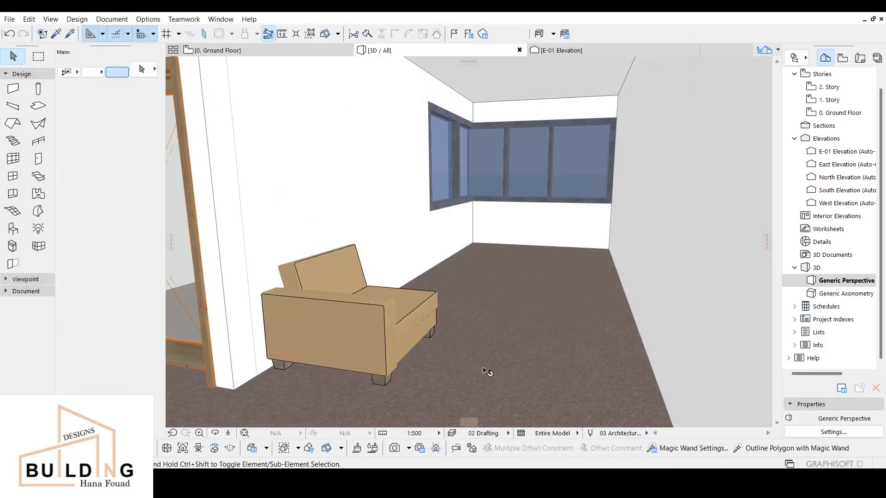
{"action": "scroll", "coordinate": [439, 358], "scroll_direction": "down", "scroll_amount": 1}
{"action": "mouse_move", "coordinate": [473, 356]}
{"action": "middle_mouse_down"}
{"action": "mouse_move", "coordinate": [505, 336]}
{"action": "mouse_move", "coordinate": [418, 352]}
{"action": "mouse_move", "coordinate": [457, 366]}
{"action": "mouse_move", "coordinate": [478, 360]}
{"action": "middle_mouse_up"}
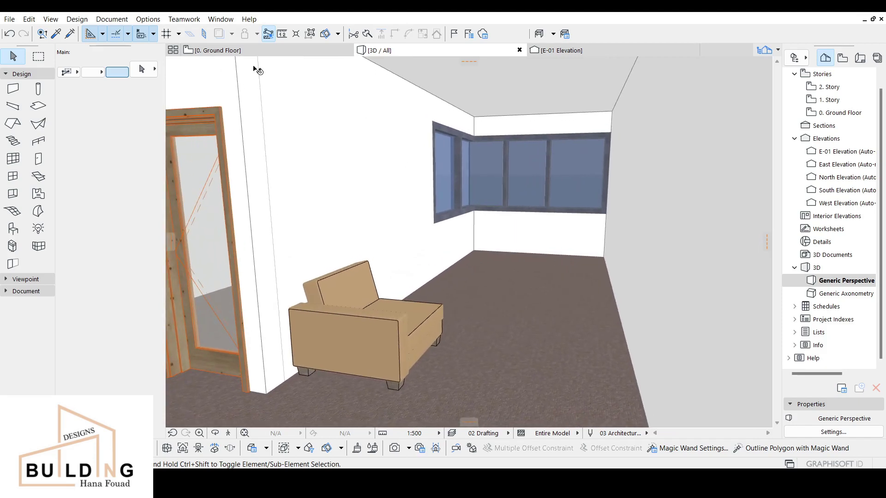
On the Ground Floor plan, copy the sofa unit 1000 mm along the wall so the copy adjoins the original.
{"action": "left_click", "coordinate": [256, 50]}
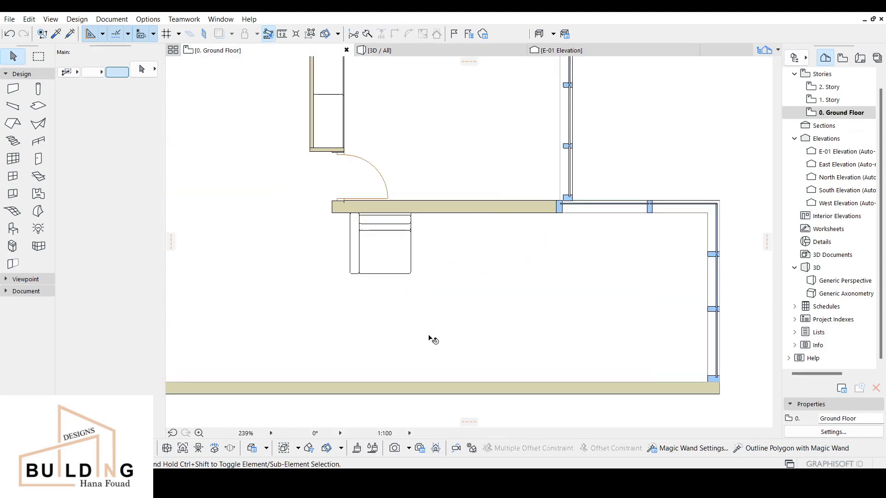
{"action": "left_click", "coordinate": [407, 273]}
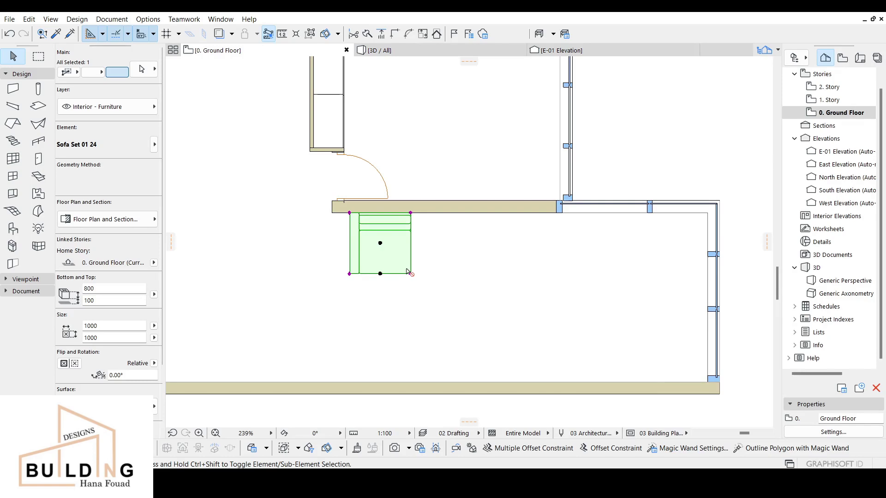
{"action": "key", "text": "ctrl+t"}
{"action": "left_click", "coordinate": [349, 213]}
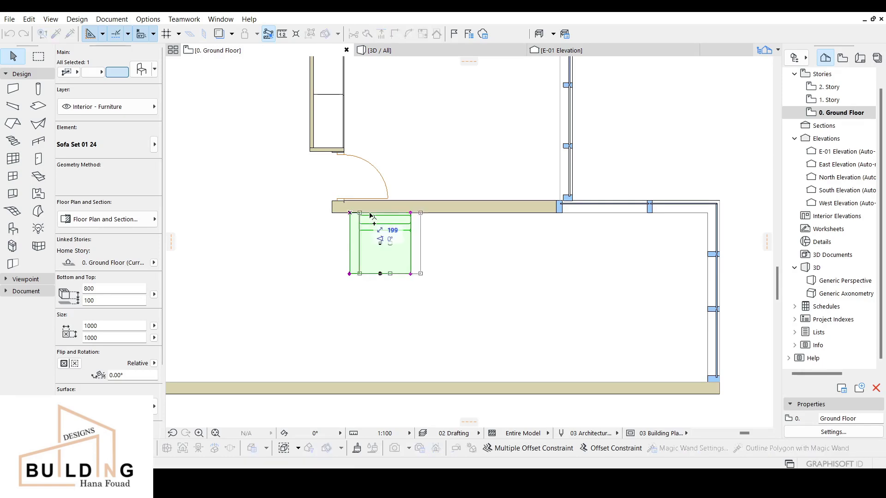
{"action": "left_click", "coordinate": [410, 213]}
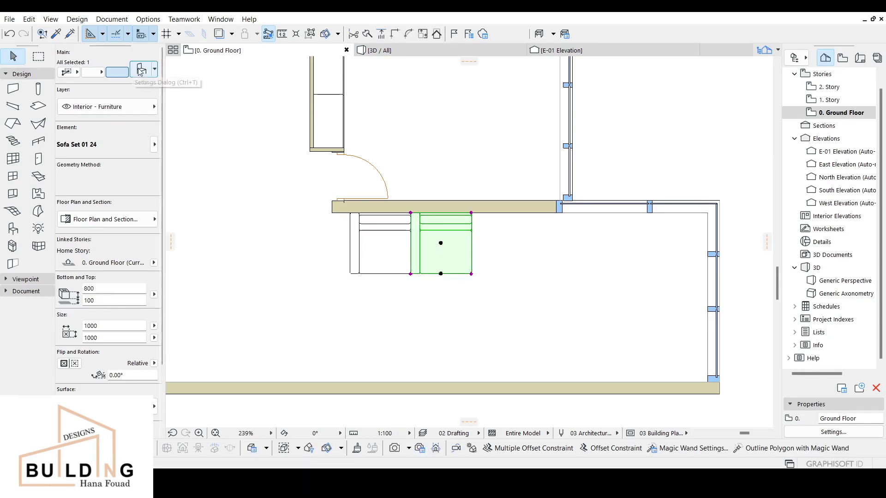
Change the copied sofa unit's type to Standard in its Style and Leg settings and check it in the 3D view.
{"action": "key", "text": "ctrl+t"}
{"action": "left_click", "coordinate": [528, 82]}
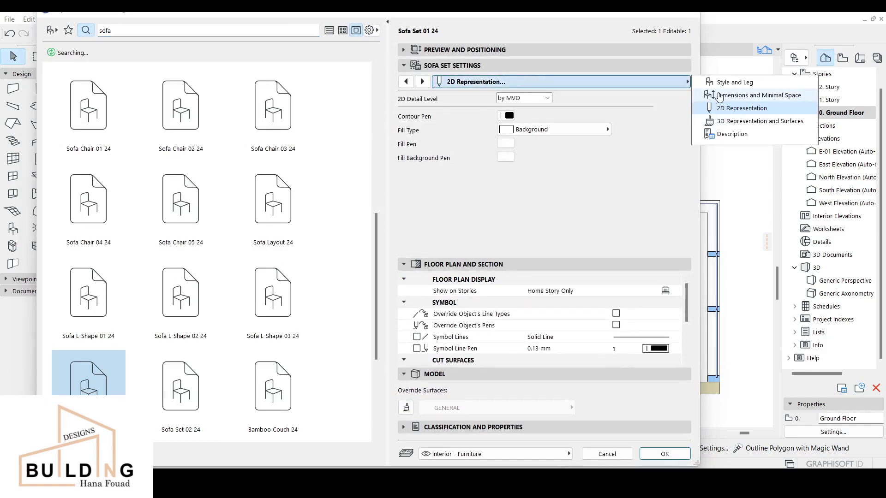
{"action": "left_click", "coordinate": [735, 86]}
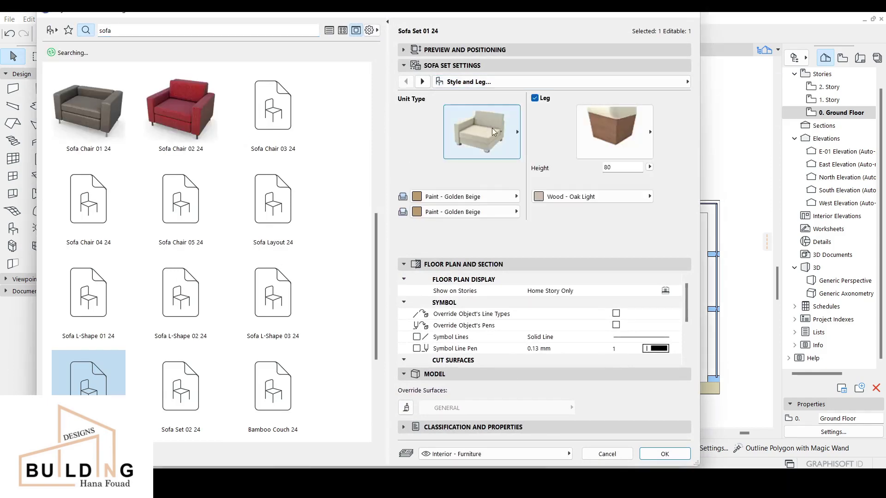
{"action": "left_click", "coordinate": [491, 128]}
{"action": "left_click", "coordinate": [555, 132]}
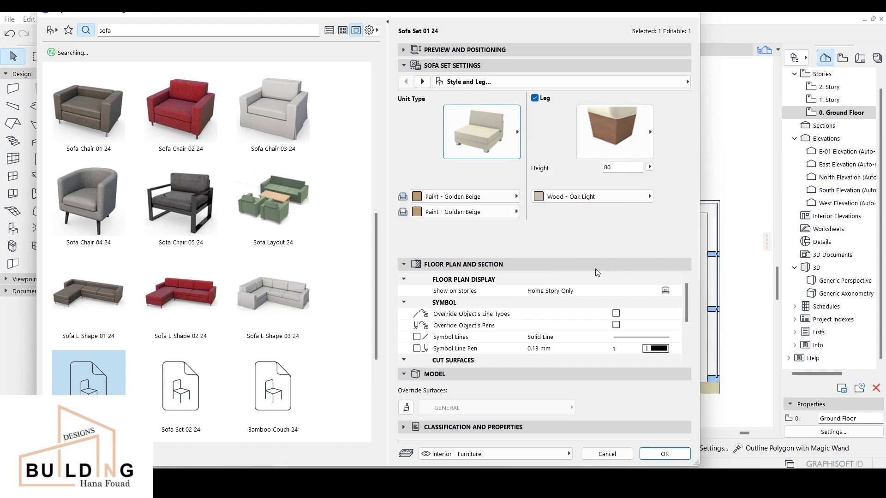
{"action": "left_click", "coordinate": [667, 456]}
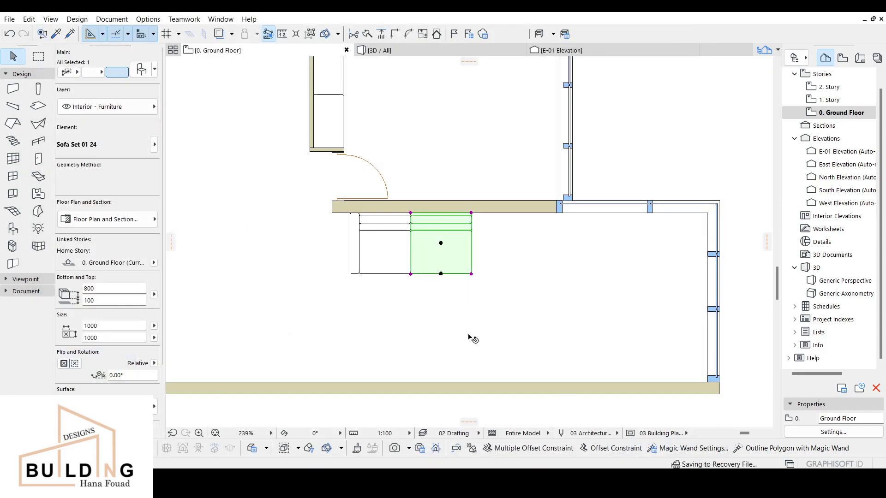
{"action": "key", "text": "Escape"}
{"action": "left_click", "coordinate": [403, 52]}
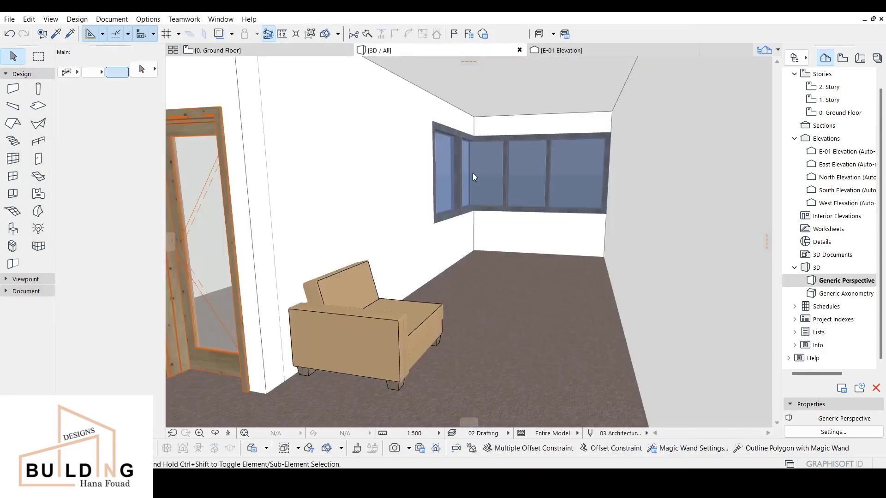
On the Ground Floor plan, copy the Standard sofa unit along the wall so the copy adjoins its free side.
{"action": "left_click", "coordinate": [226, 51]}
{"action": "left_click", "coordinate": [430, 249]}
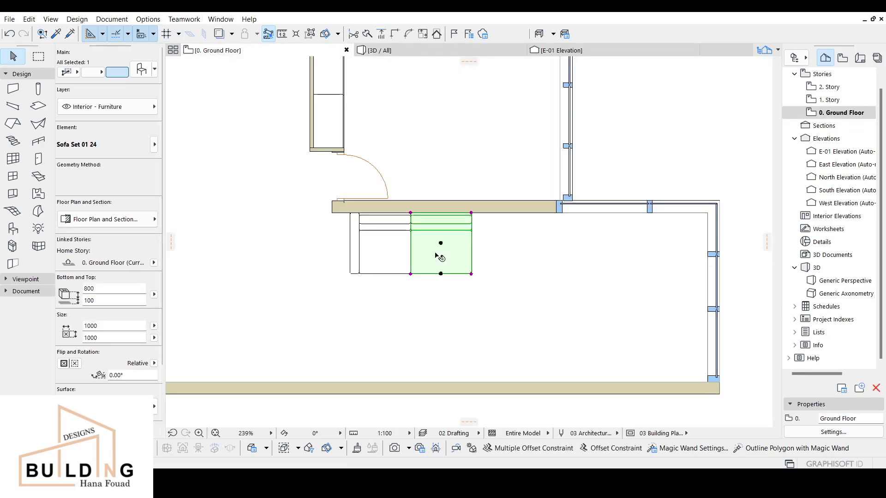
{"action": "left_click_drag", "start_coordinate": [412, 213], "coordinate": [474, 214], "text": "ctrl"}
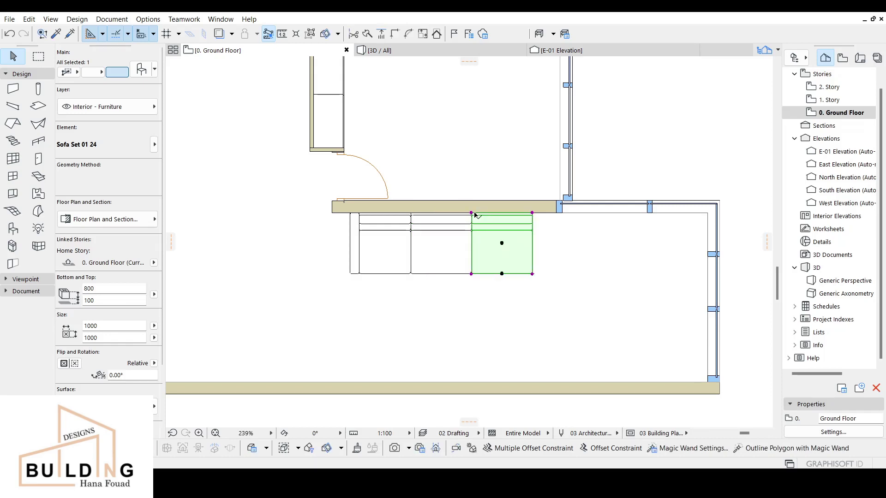
Copy the end unit beside the door to the far end of the sofa row and change the copy's unit type to Corner-L.
{"action": "left_click", "coordinate": [397, 245]}
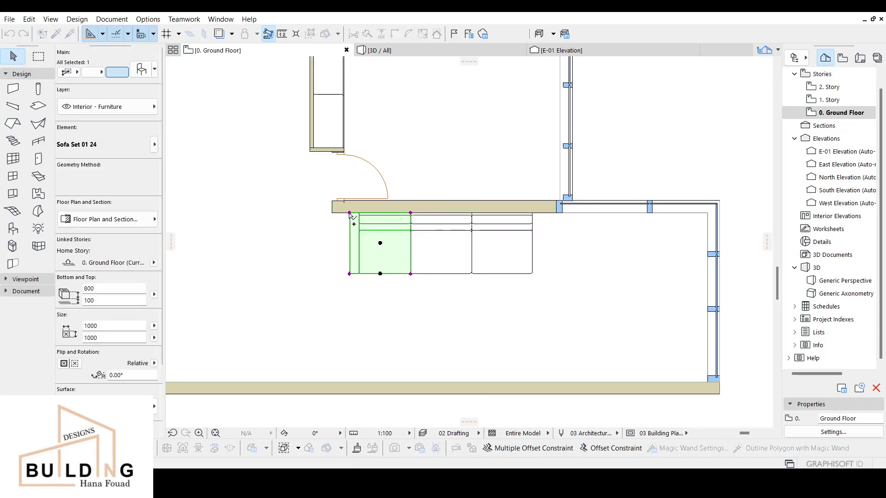
{"action": "left_click_drag", "start_coordinate": [349, 214], "coordinate": [550, 234], "text": "ctrl"}
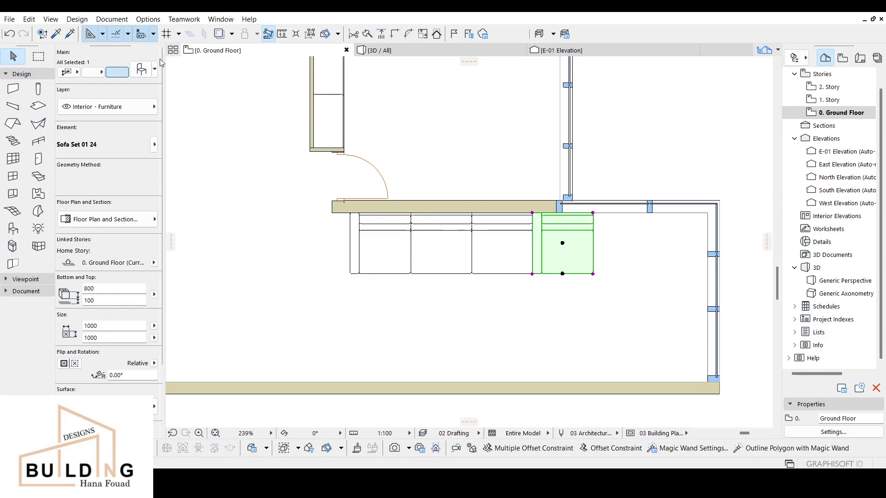
{"action": "left_click", "coordinate": [138, 73]}
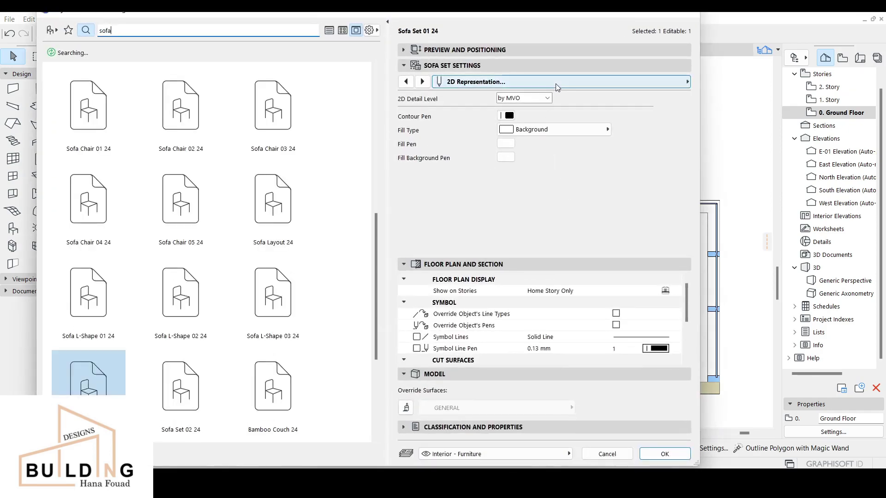
{"action": "left_click", "coordinate": [682, 81]}
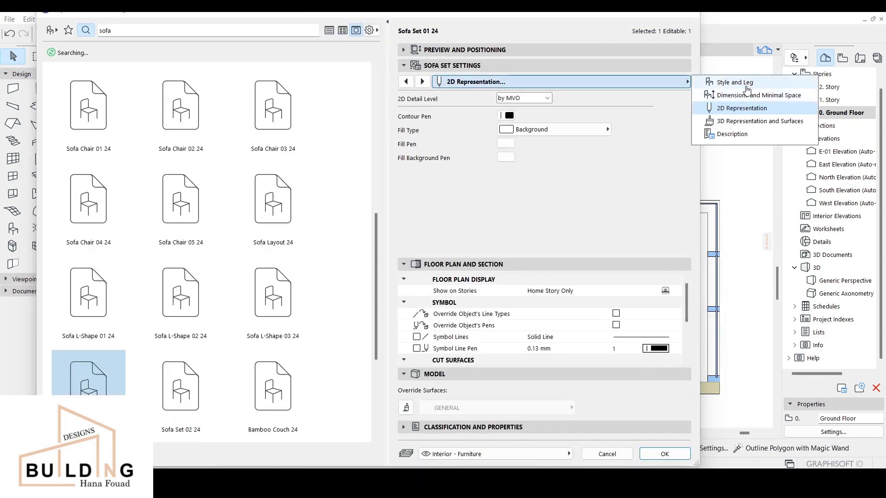
{"action": "left_click", "coordinate": [748, 83]}
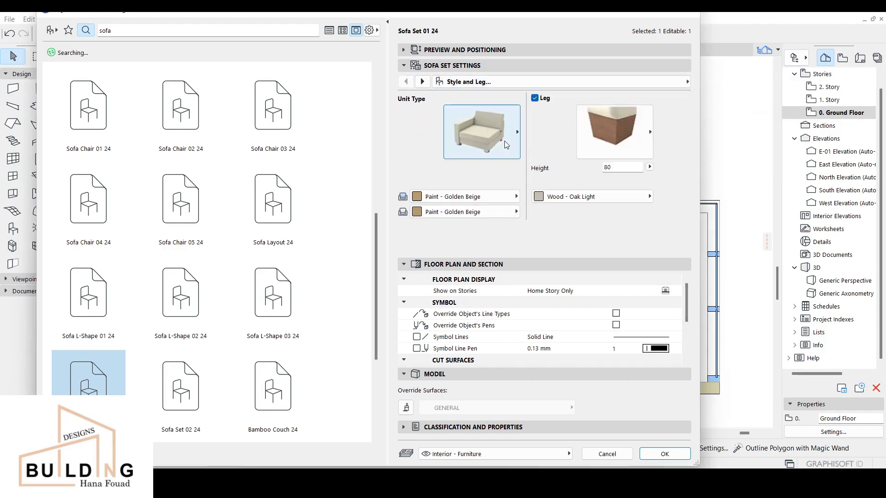
{"action": "left_click", "coordinate": [504, 141]}
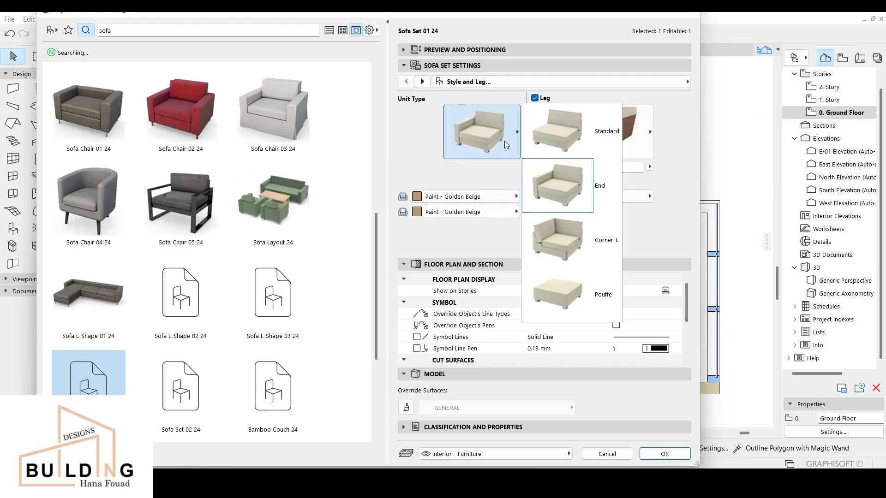
{"action": "left_click", "coordinate": [581, 248]}
{"action": "left_click", "coordinate": [660, 456]}
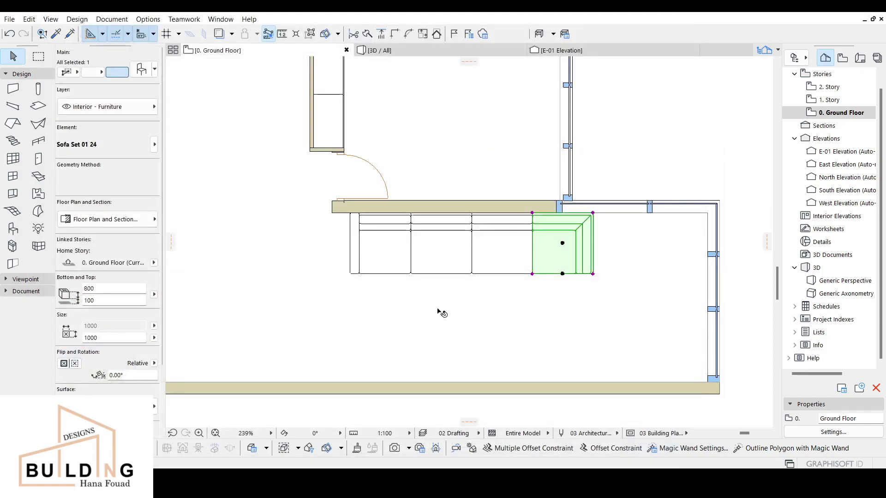
Copy the Standard unit beside the corner unit so the copy sits directly in front of the corner unit.
{"action": "left_click", "coordinate": [520, 257]}
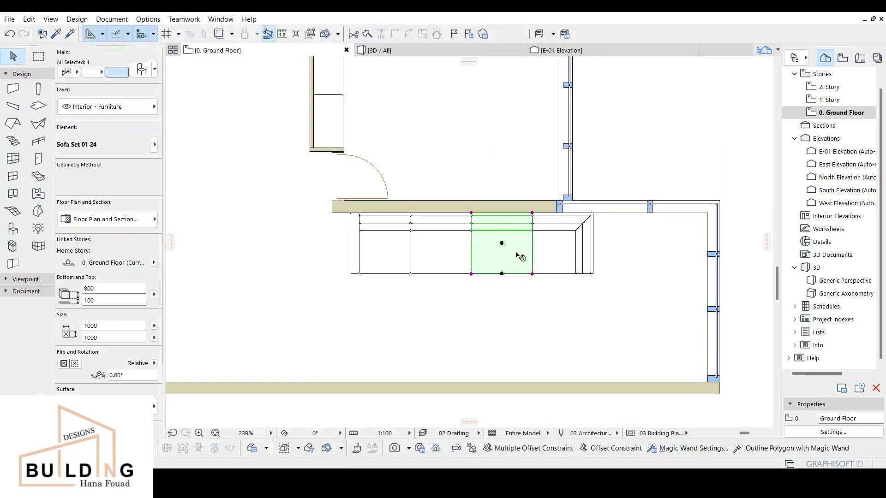
{"action": "left_click", "coordinate": [588, 263]}
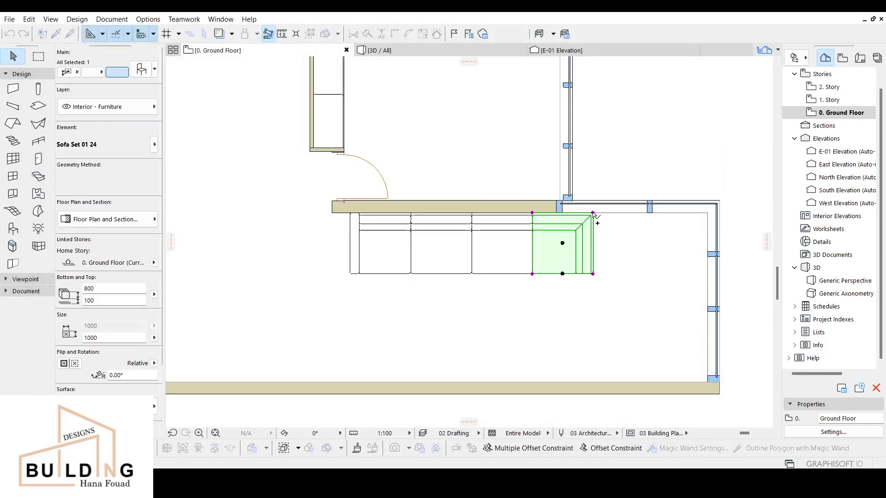
{"action": "left_click", "coordinate": [506, 232]}
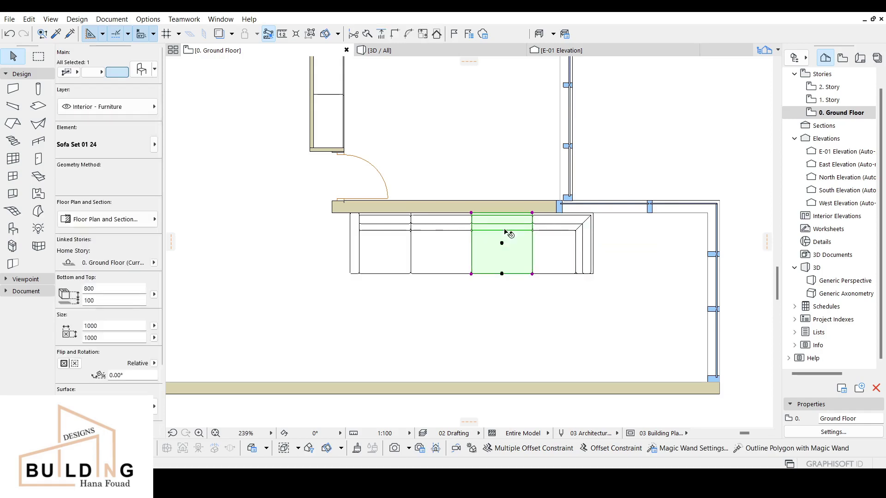
{"action": "key", "text": "ctrl+shift+d"}
{"action": "left_click", "coordinate": [471, 213]}
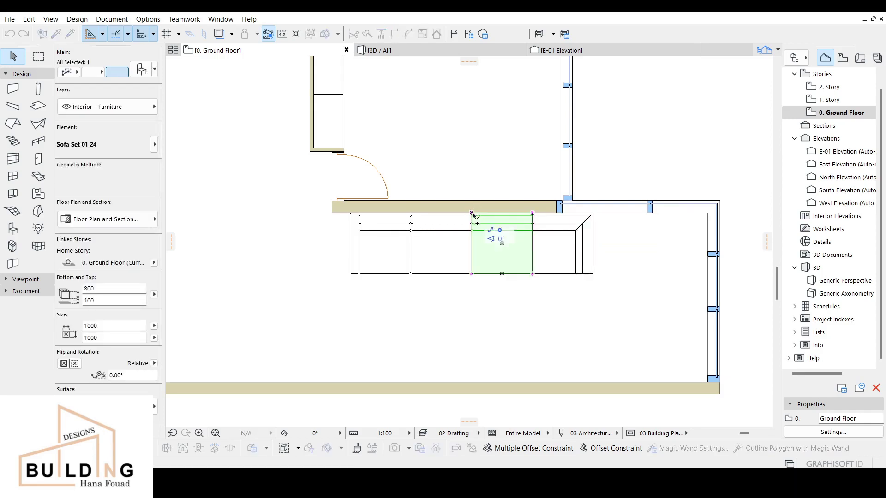
{"action": "left_click", "coordinate": [532, 274]}
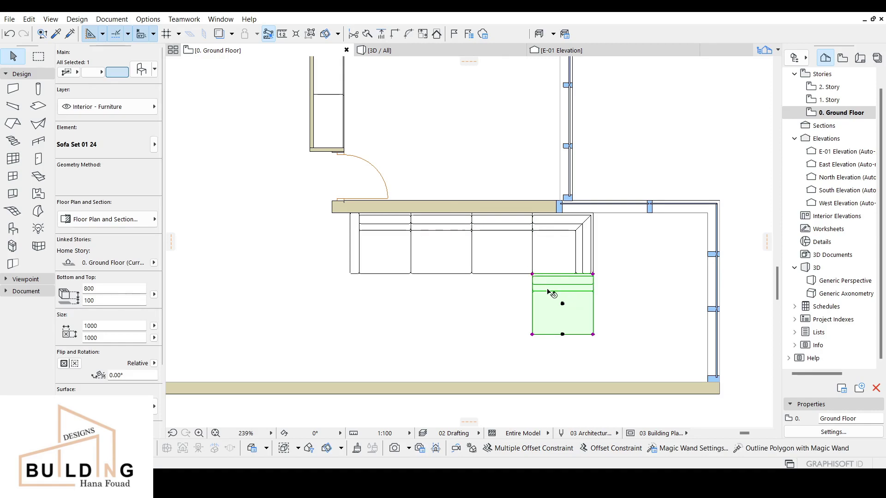
Rotate the copied unit 90° clockwise and move it so its back lines up with the corner unit's side back.
{"action": "key", "text": "ctrl+e"}
{"action": "left_click", "coordinate": [532, 274]}
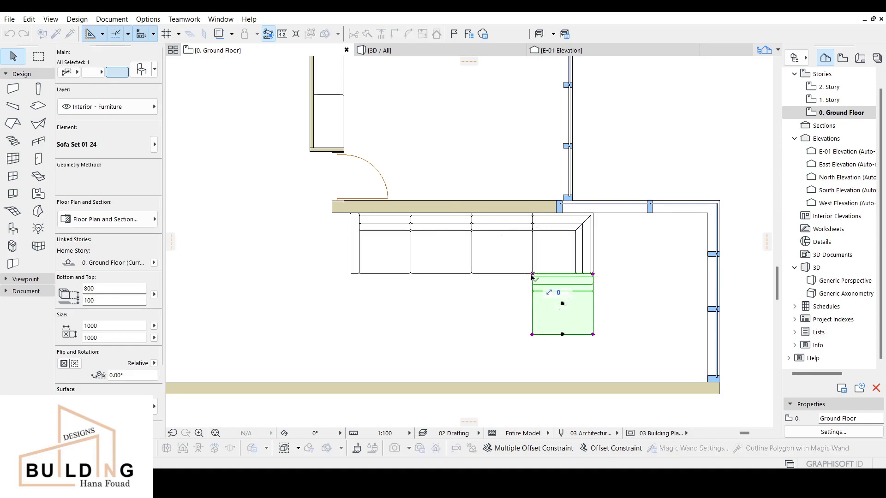
{"action": "left_click", "coordinate": [598, 274]}
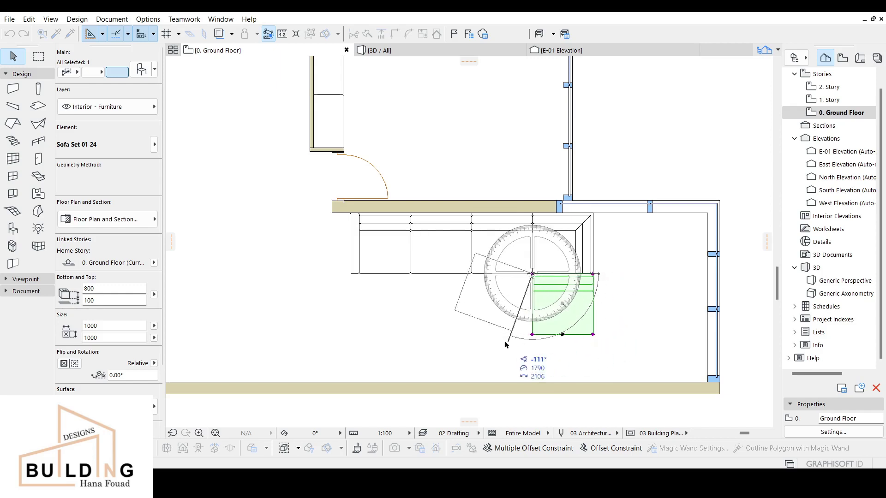
{"action": "left_click", "coordinate": [533, 341]}
{"action": "key", "text": "ctrl+d"}
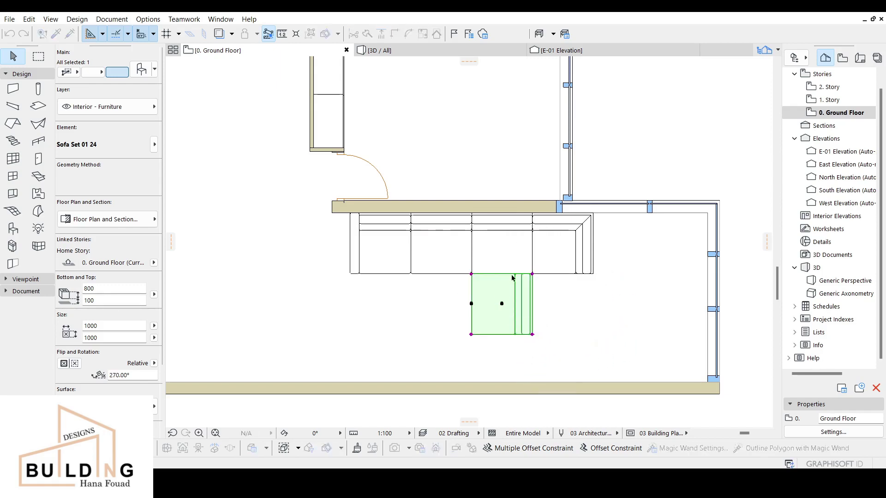
{"action": "left_click", "coordinate": [532, 274]}
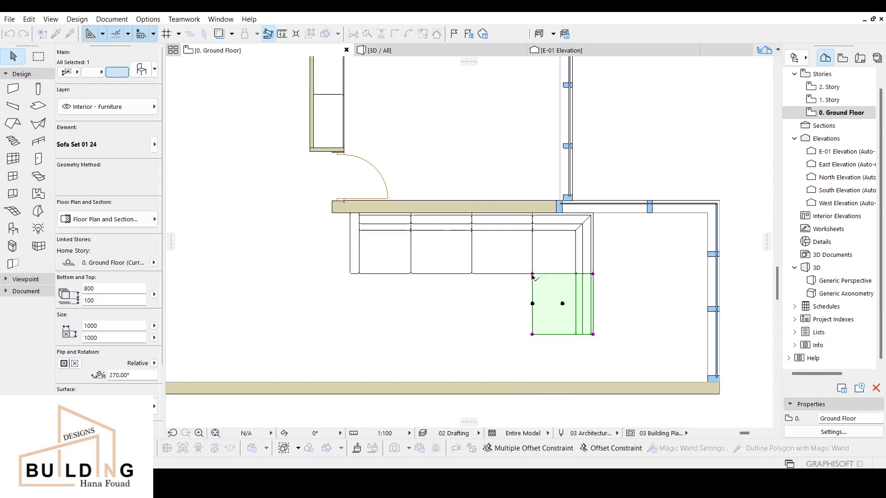
{"action": "key", "text": "Escape"}
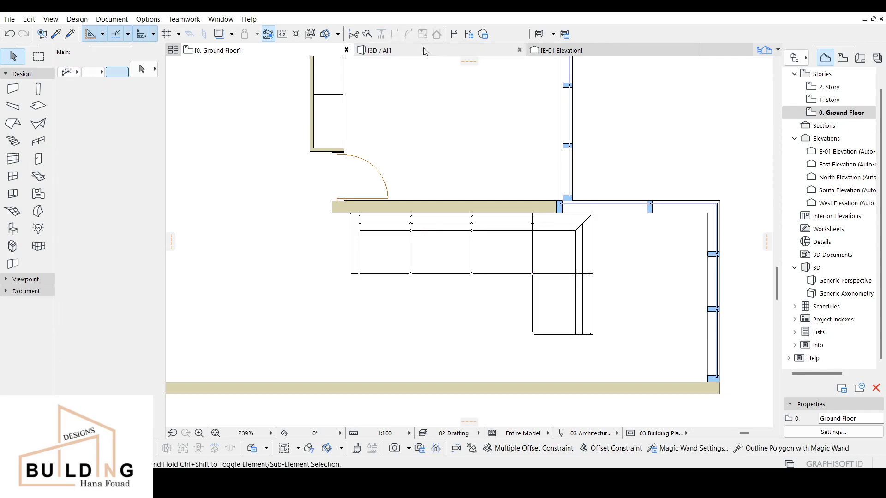
Change the rotated unit's type to Pouffe and inspect the L-shaped sofa in the 3D view.
{"action": "left_click", "coordinate": [566, 307]}
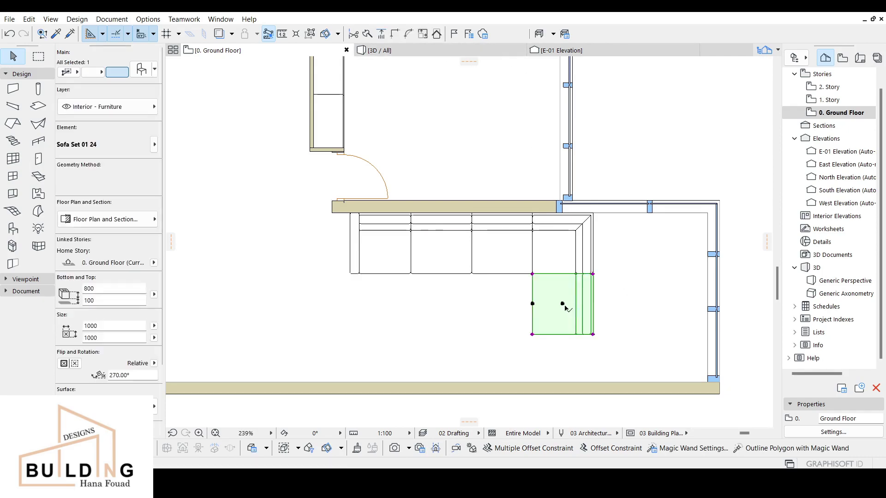
{"action": "left_click", "coordinate": [141, 69]}
{"action": "left_click", "coordinate": [483, 140]}
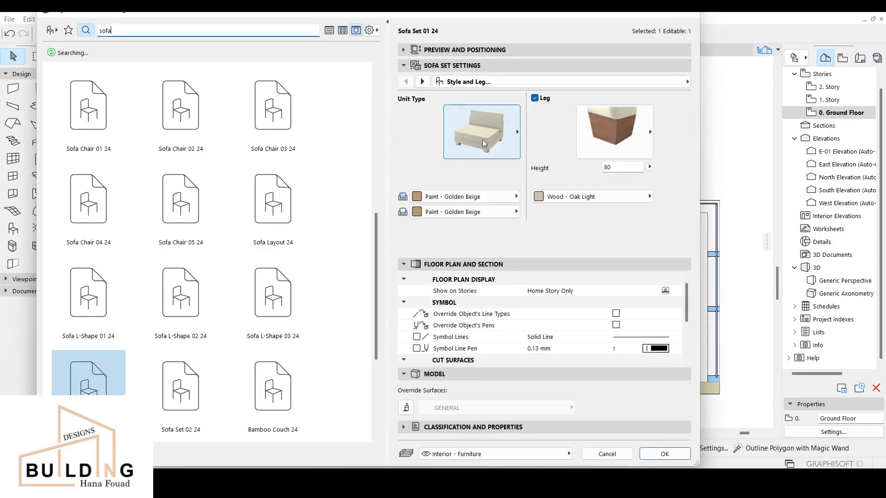
{"action": "left_click", "coordinate": [588, 295]}
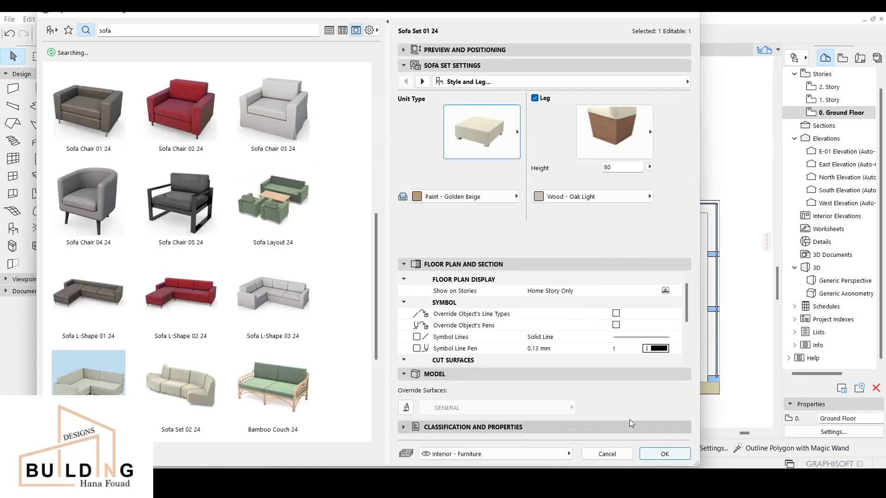
{"action": "left_click", "coordinate": [672, 454]}
{"action": "left_click", "coordinate": [437, 62]}
{"action": "left_click", "coordinate": [436, 52]}
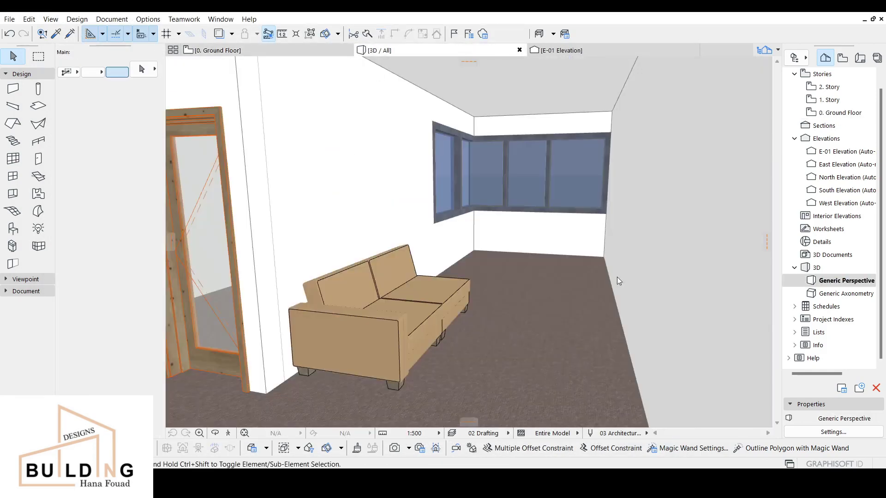
{"action": "middle_click_drag", "start_coordinate": [552, 314], "coordinate": [555, 341]}
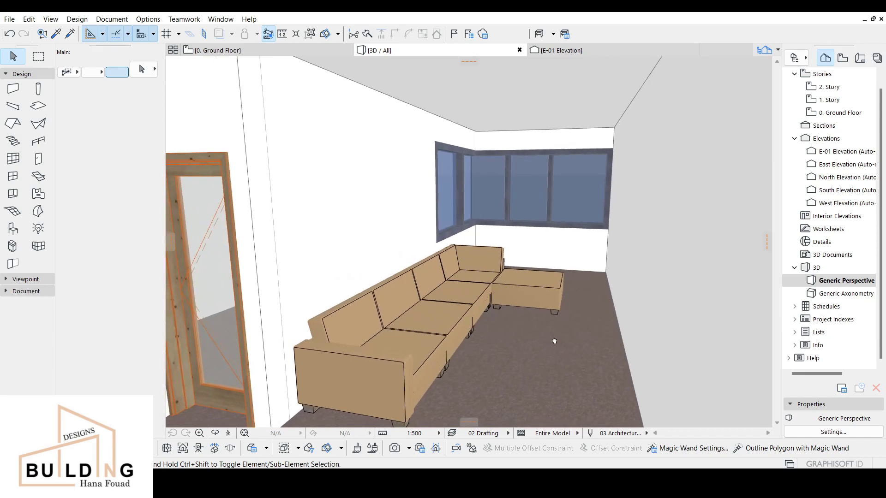
{"action": "scroll", "coordinate": [554, 341], "scroll_direction": "up", "scroll_amount": 3}
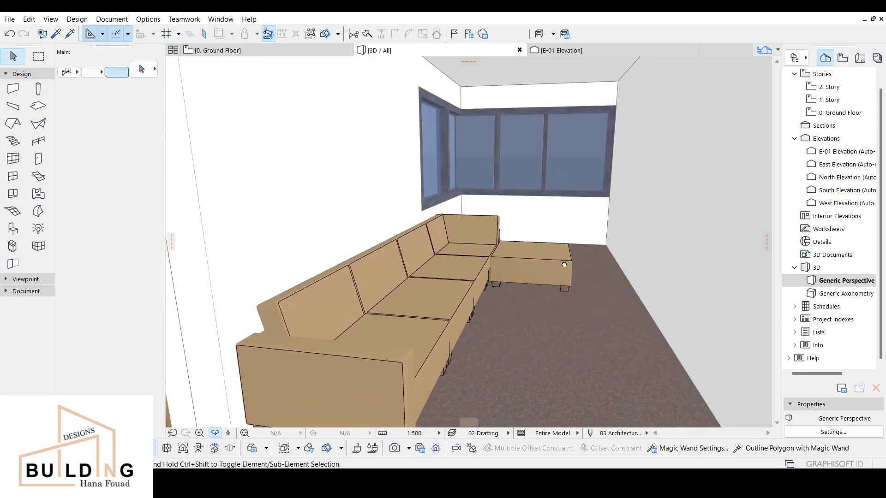
On the ground floor plan, search the object library for "pillow" and choose Pillow 24 for placement.
{"action": "left_click", "coordinate": [276, 53]}
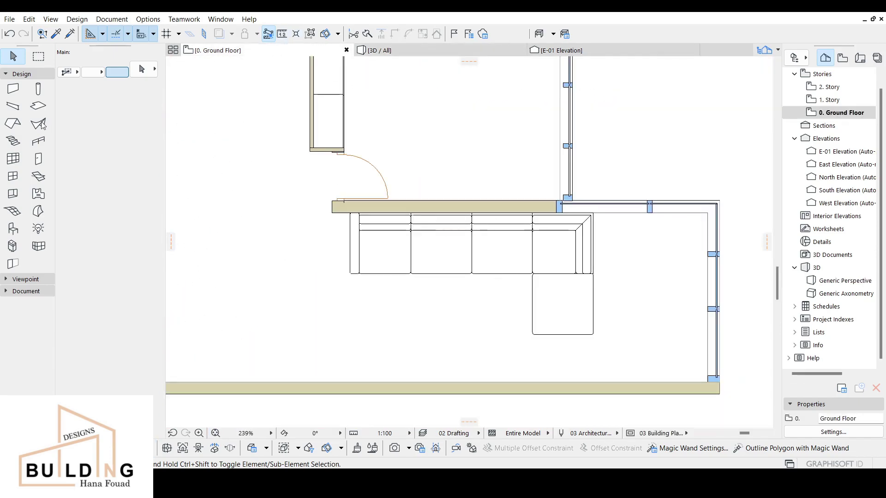
{"action": "left_click", "coordinate": [19, 228]}
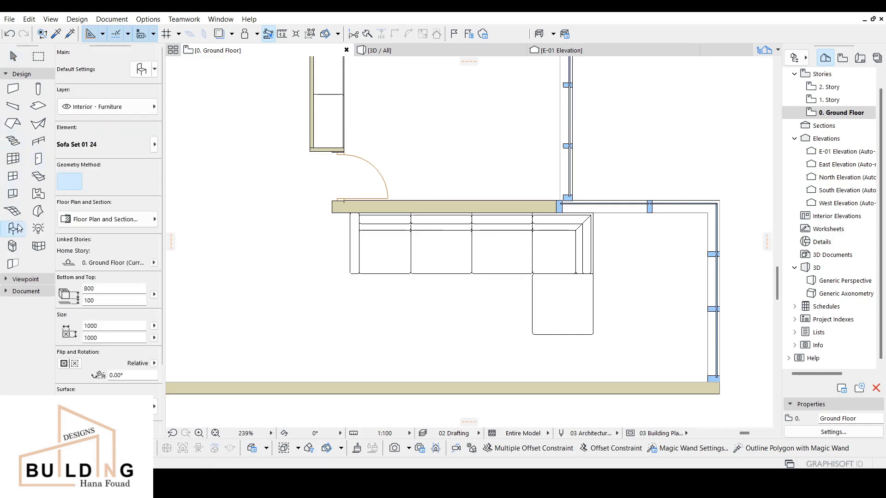
{"action": "left_click", "coordinate": [141, 69]}
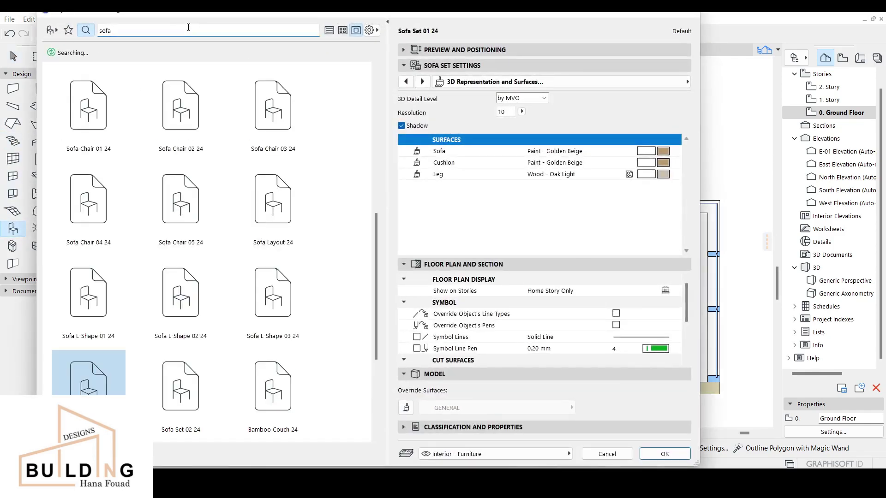
{"action": "type", "text": "p"}
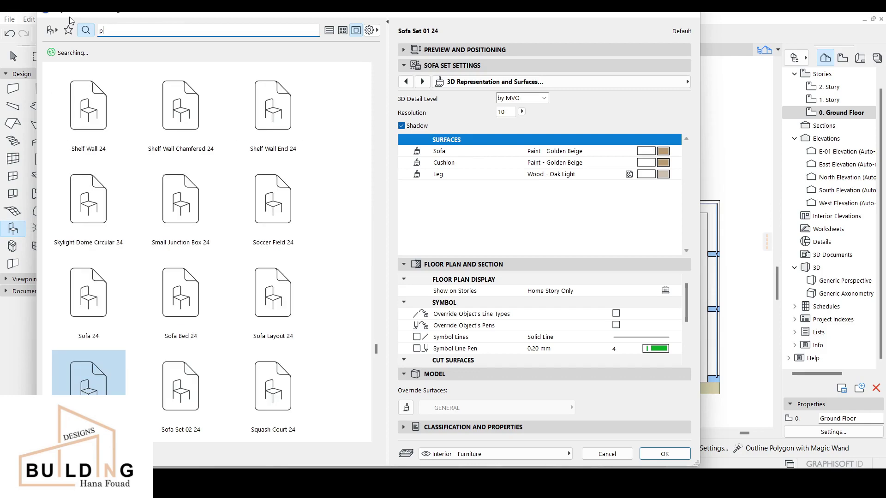
{"action": "type", "text": "illow"}
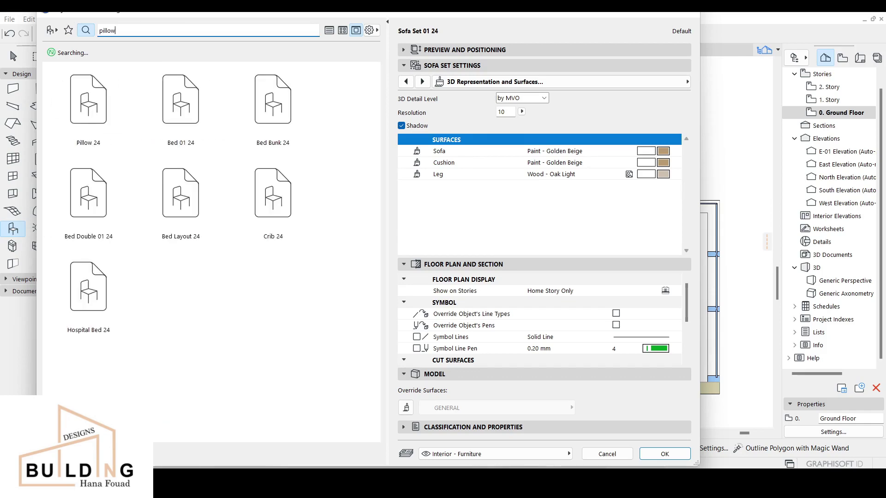
{"action": "left_click", "coordinate": [92, 128]}
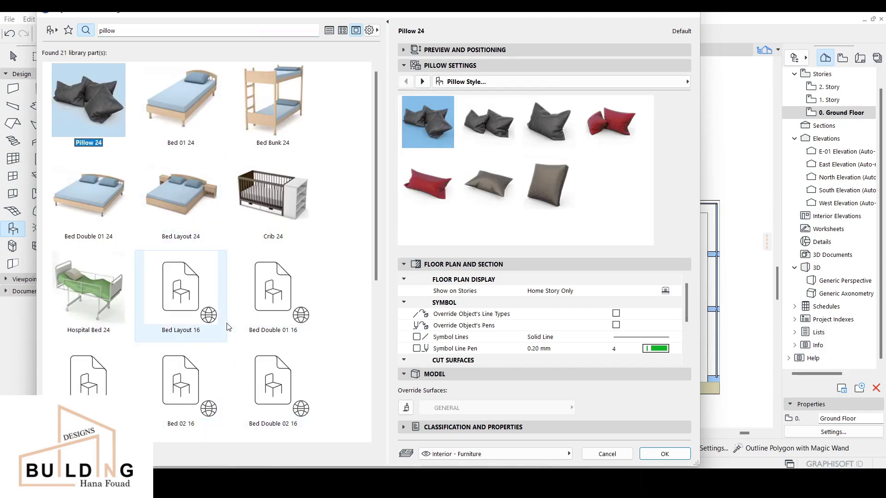
{"action": "scroll", "coordinate": [232, 335], "scroll_direction": "down", "scroll_amount": 2}
{"action": "scroll", "coordinate": [232, 334], "scroll_direction": "down", "scroll_amount": 3}
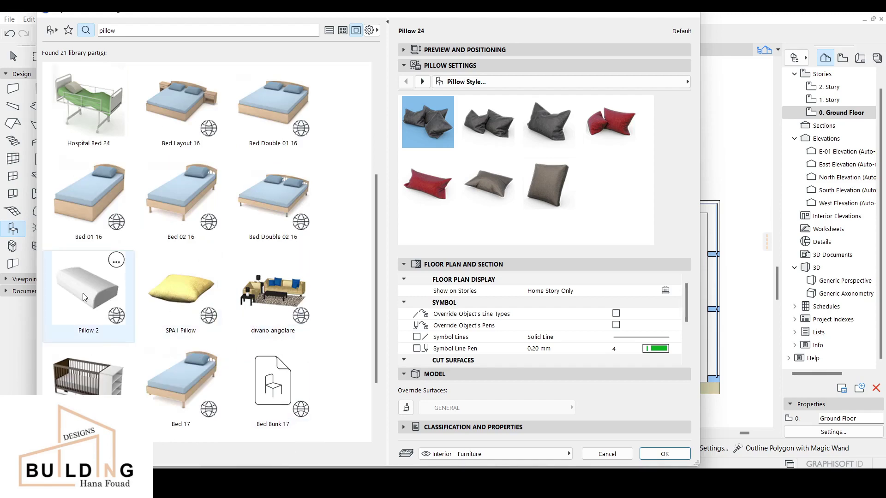
{"action": "scroll", "coordinate": [184, 297], "scroll_direction": "down", "scroll_amount": 2}
{"action": "scroll", "coordinate": [217, 306], "scroll_direction": "down", "scroll_amount": 1}
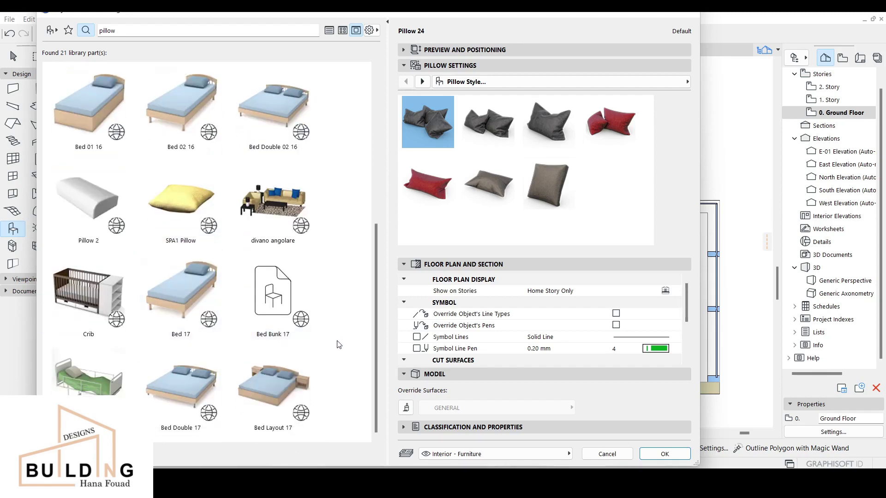
{"action": "scroll", "coordinate": [217, 300], "scroll_direction": "up", "scroll_amount": 2}
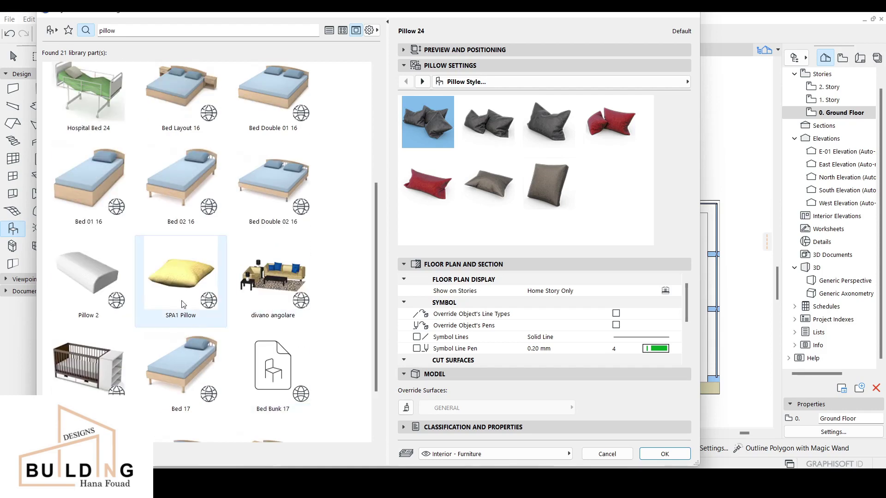
{"action": "scroll", "coordinate": [199, 295], "scroll_direction": "up", "scroll_amount": 6}
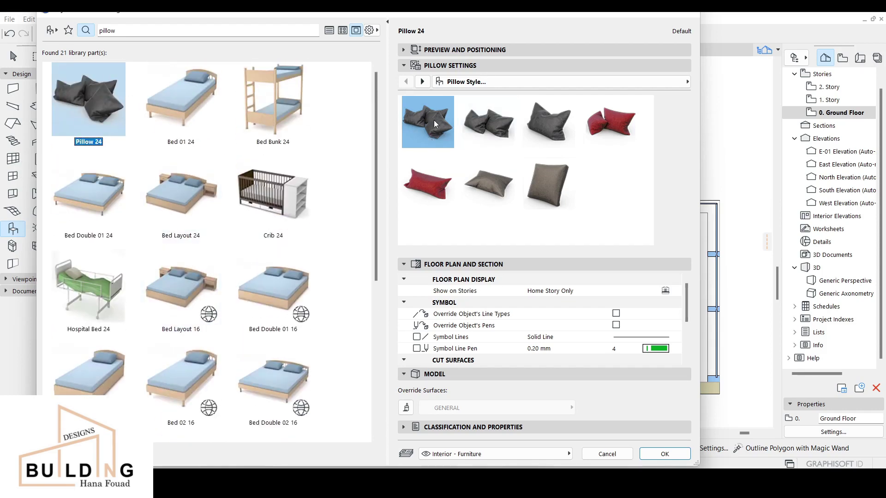
Set the Pillow 2 surface of the Pillow 24 object to Paint - Light Gray and accept the settings.
{"action": "scroll", "coordinate": [655, 342], "scroll_direction": "down", "scroll_amount": 2}
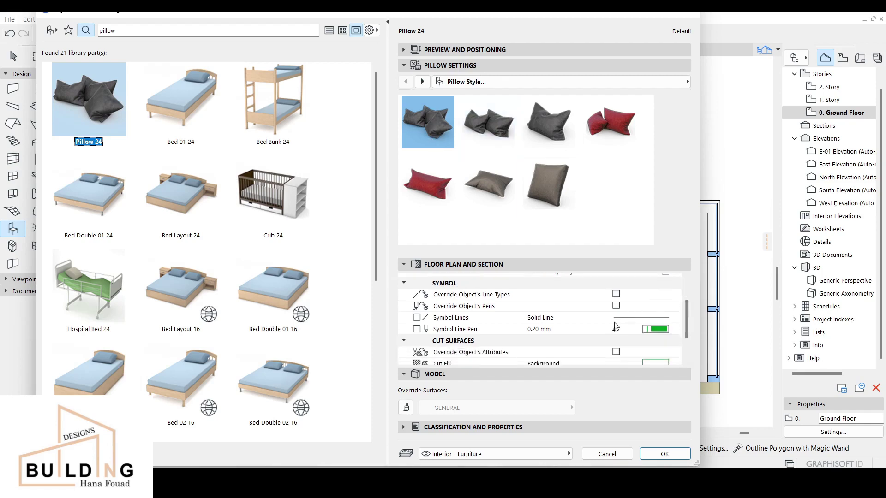
{"action": "left_click", "coordinate": [559, 87]}
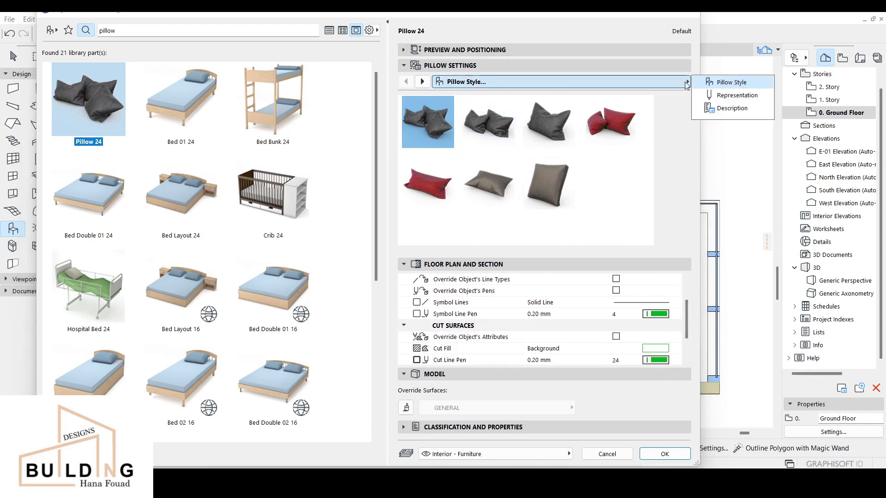
{"action": "left_click", "coordinate": [728, 95]}
{"action": "left_click", "coordinate": [659, 113]}
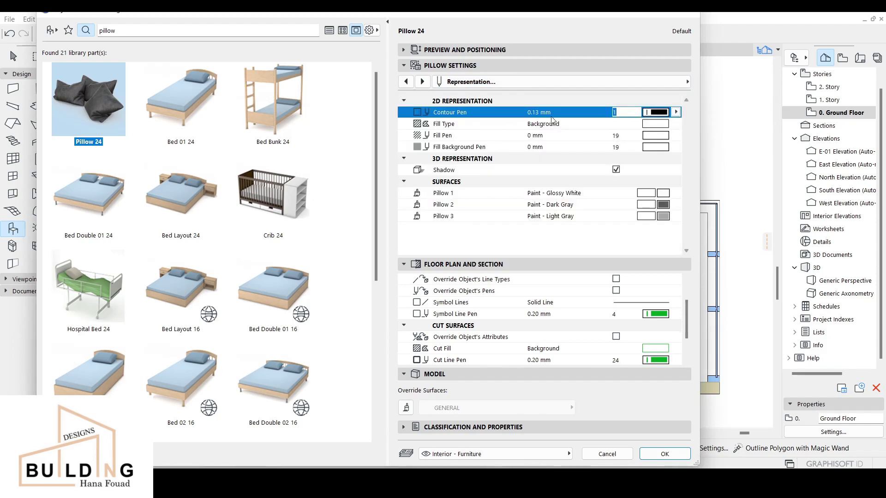
{"action": "left_click", "coordinate": [664, 209]}
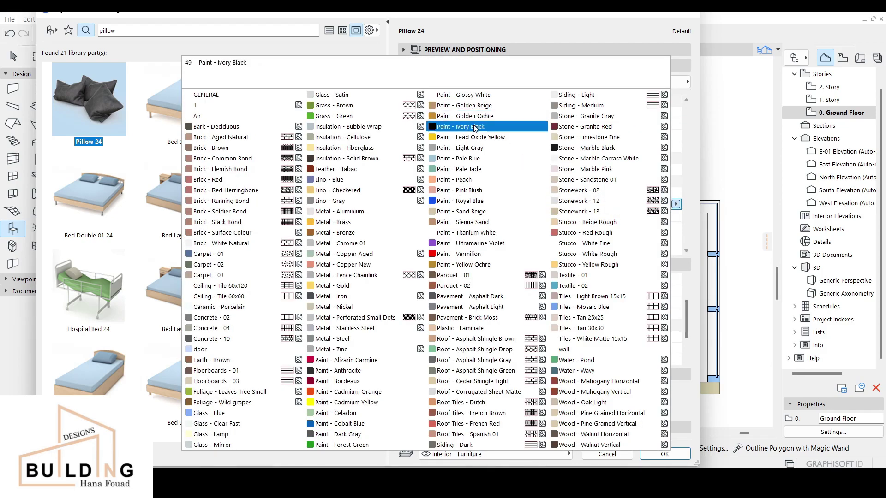
{"action": "left_click", "coordinate": [470, 147]}
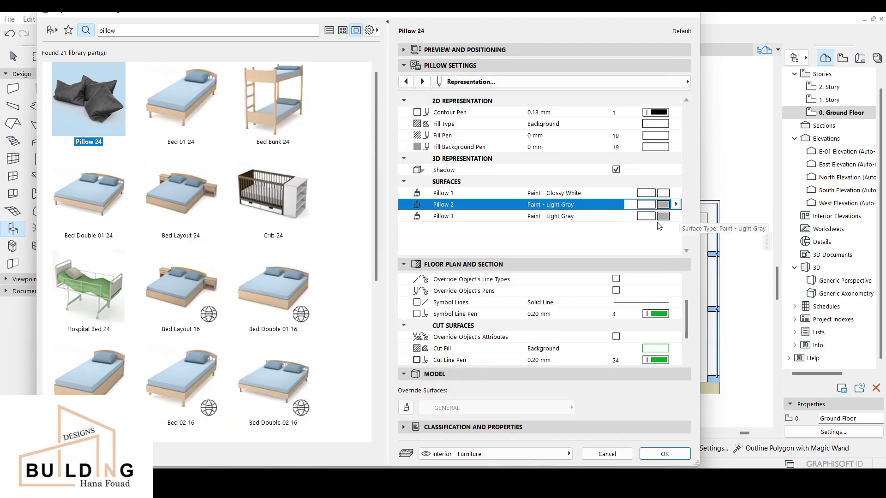
{"action": "left_click", "coordinate": [664, 455]}
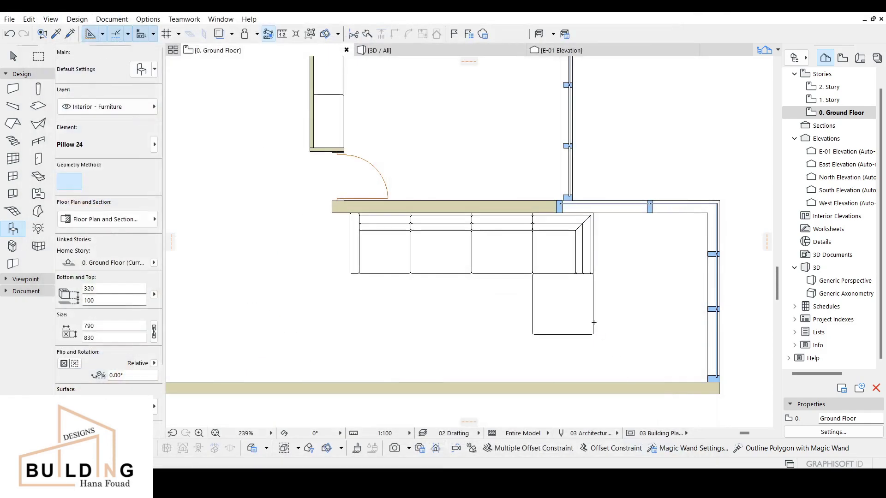
Place the Pillow 24 group at the sofa's corner unit and rotate it 90° clockwise.
{"action": "left_click", "coordinate": [548, 259]}
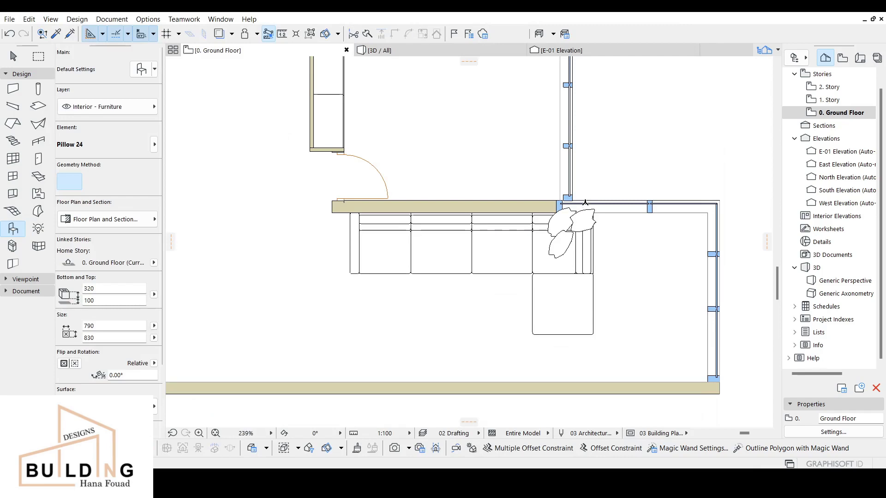
{"action": "key", "text": "Escape"}
{"action": "left_click", "coordinate": [573, 228]}
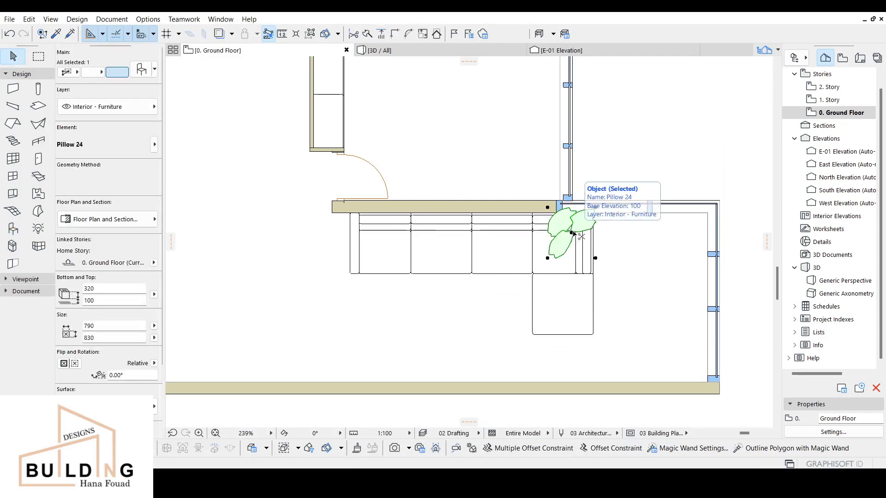
{"action": "key", "text": "ctrl+e"}
{"action": "left_click", "coordinate": [572, 233]}
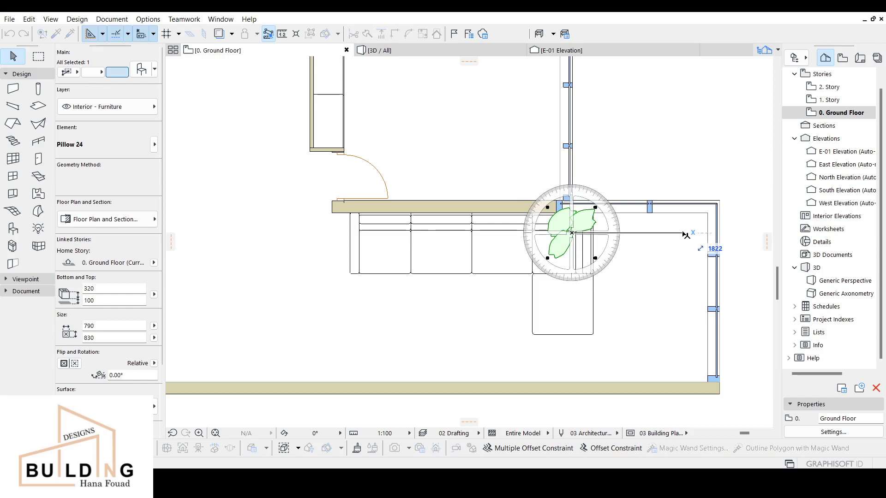
{"action": "left_click", "coordinate": [685, 235]}
{"action": "left_click", "coordinate": [574, 354]}
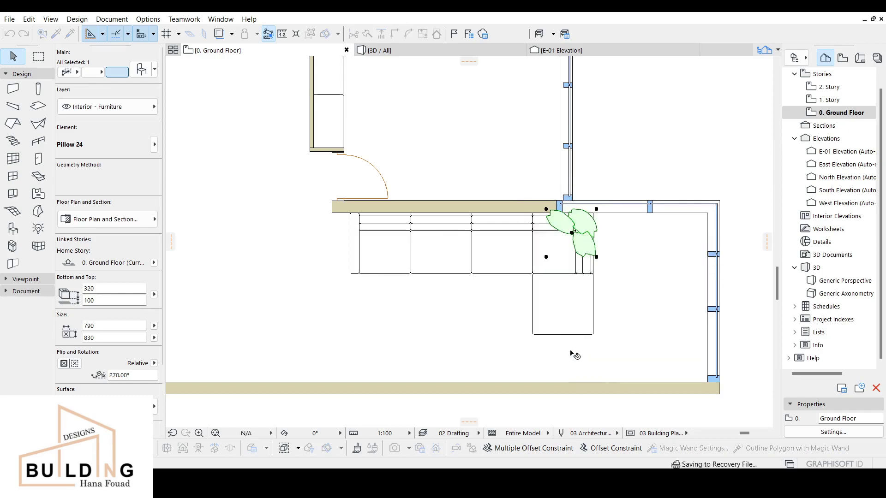
Move the pillow group onto the corner unit's seat and check it in the 3D view.
{"action": "left_click", "coordinate": [582, 240]}
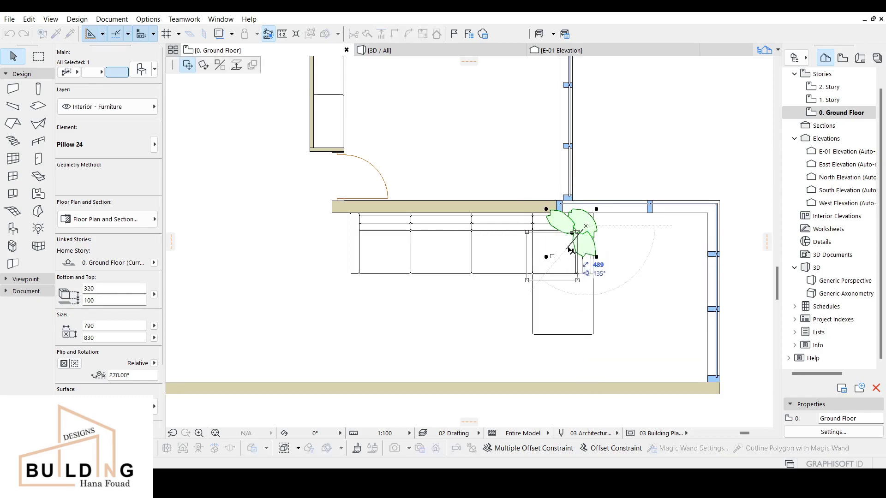
{"action": "left_click", "coordinate": [570, 252]}
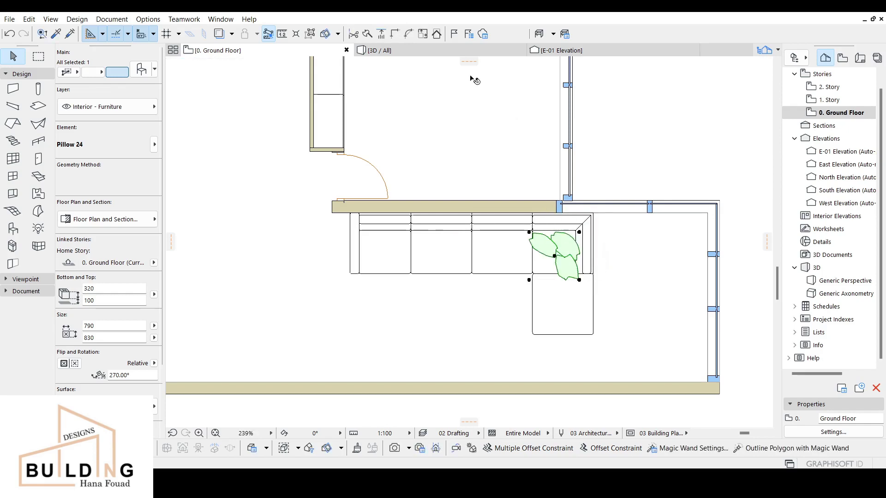
{"action": "left_click", "coordinate": [480, 49]}
{"action": "key", "text": "Escape"}
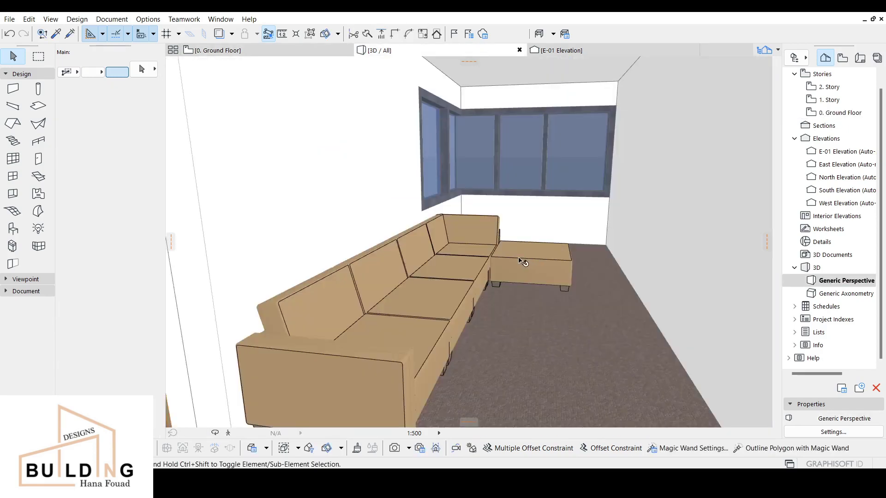
{"action": "mouse_move", "coordinate": [488, 291]}
{"action": "middle_mouse_down"}
{"action": "mouse_move", "coordinate": [465, 234]}
{"action": "mouse_move", "coordinate": [479, 245]}
{"action": "mouse_move", "coordinate": [479, 291]}
{"action": "middle_mouse_up"}
Set the pillow group's base elevation to 400 in the plan and check its height in the 3D view.
{"action": "left_click", "coordinate": [295, 50]}
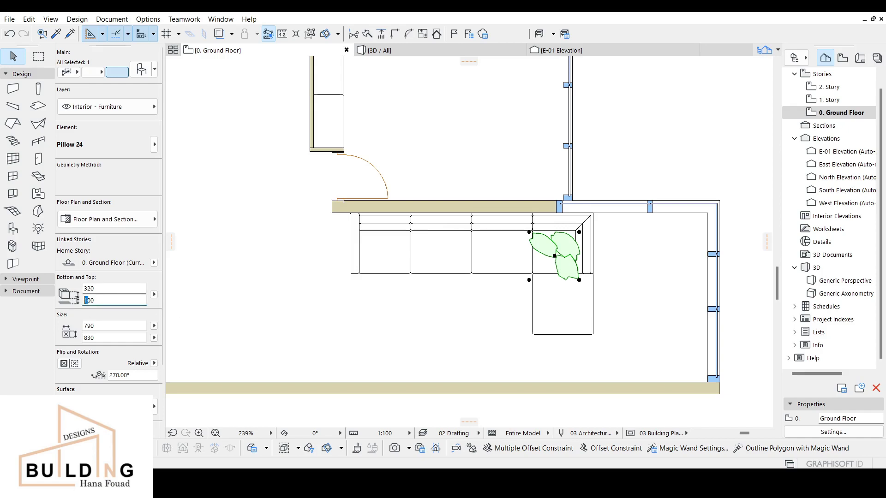
{"action": "type", "text": "4"}
{"action": "left_click", "coordinate": [111, 286]}
{"action": "left_click", "coordinate": [174, 206]}
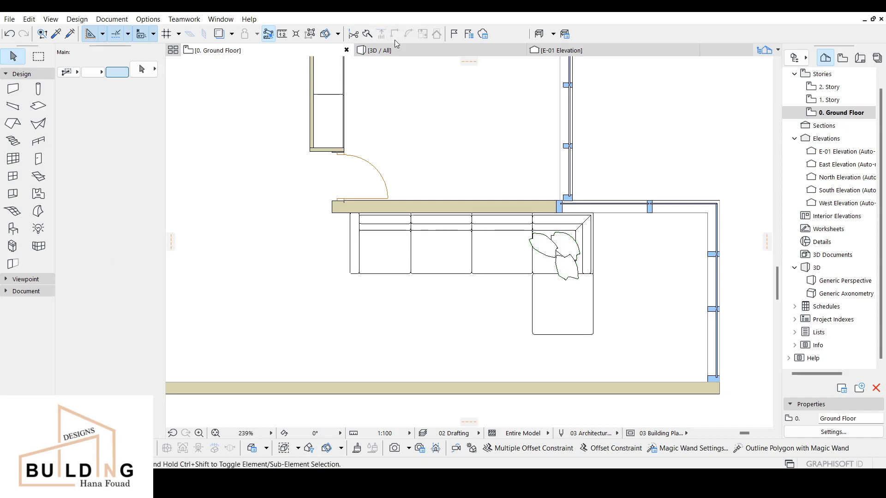
{"action": "left_click", "coordinate": [417, 51]}
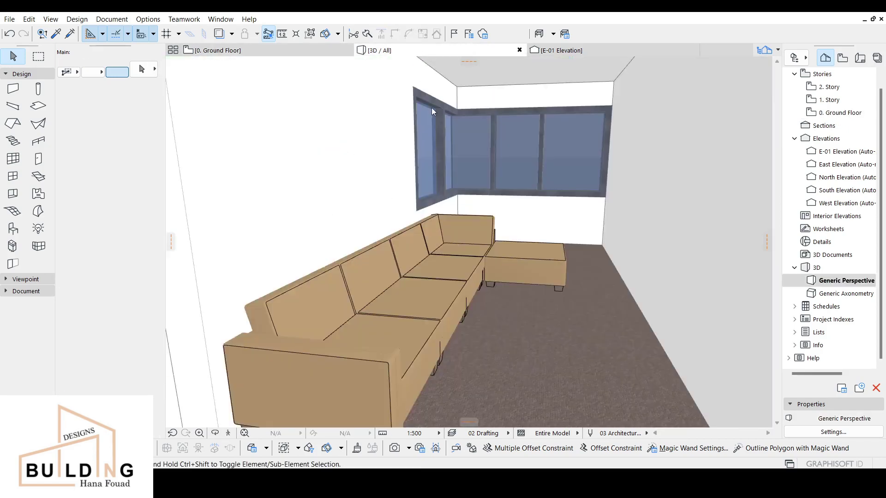
{"action": "middle_click_drag", "start_coordinate": [489, 249], "coordinate": [467, 270]}
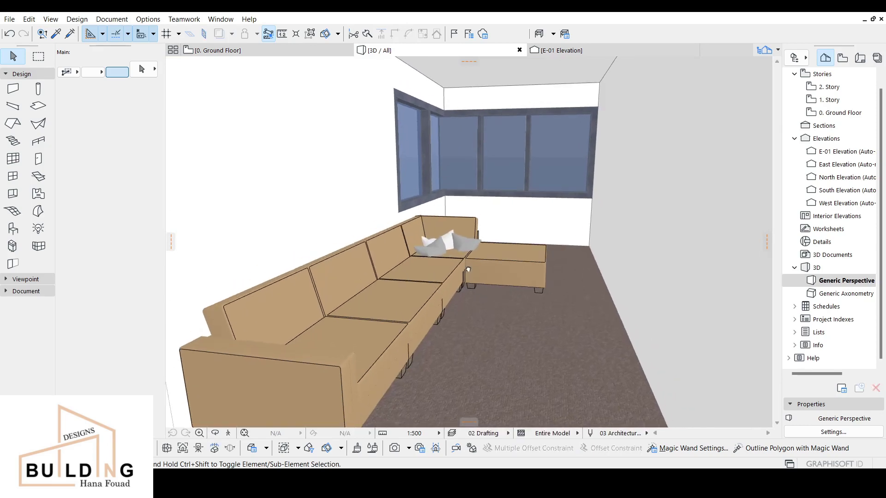
Set the pillow group's base elevation to 500 and check how it sits on the sofa in 3D.
{"action": "left_click", "coordinate": [458, 249]}
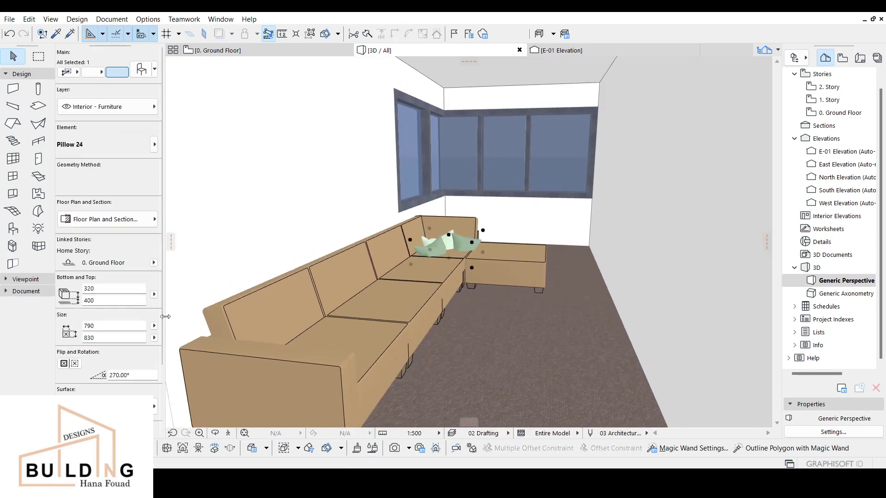
{"action": "left_click", "coordinate": [86, 300]}
{"action": "key", "text": "Return"}
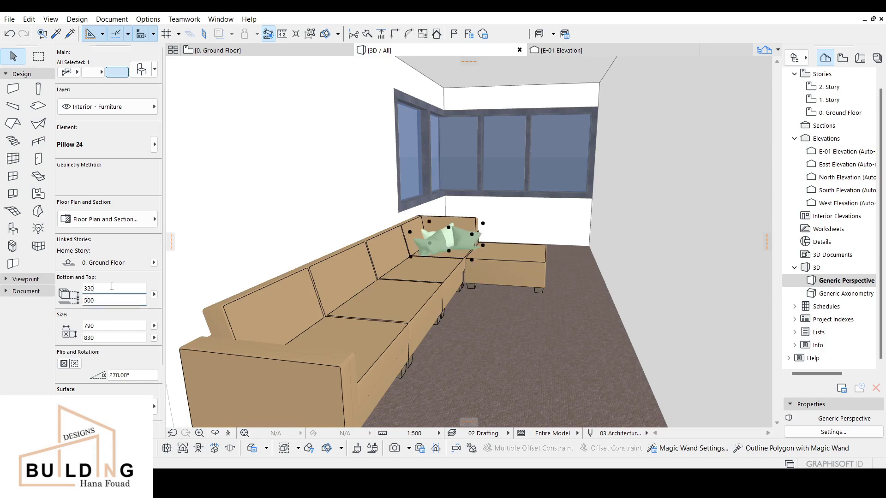
{"action": "middle_click_drag", "start_coordinate": [535, 334], "coordinate": [535, 335]}
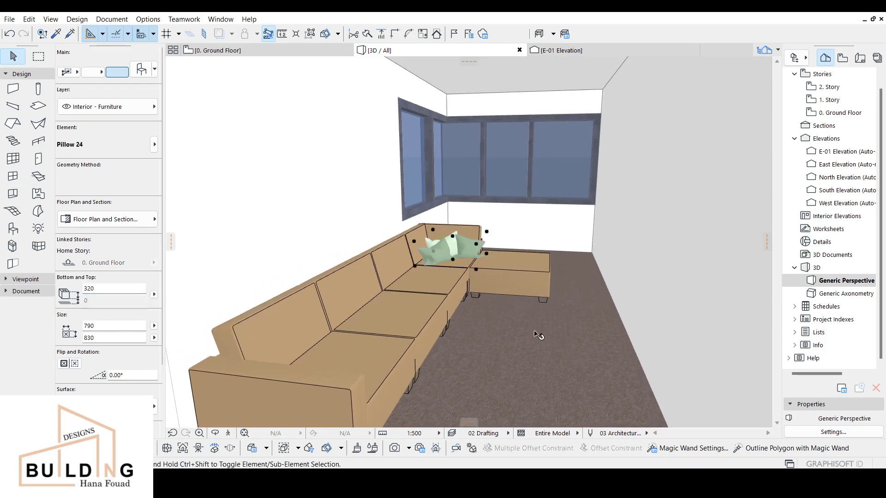
{"action": "key", "text": "Escape"}
In the ground floor plan, copy the pillow group from the corner unit to the sofa's end beside the door.
{"action": "key", "text": "F2"}
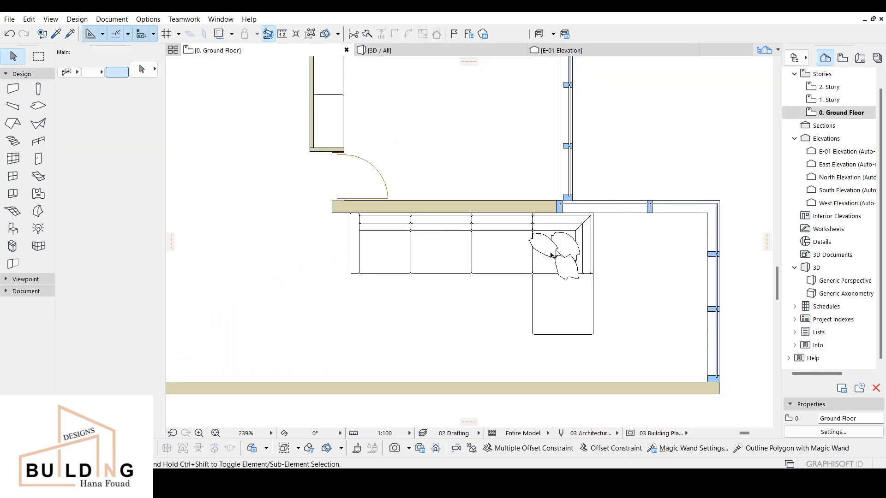
{"action": "left_click", "coordinate": [562, 263]}
{"action": "key", "text": "ctrl+shift+d"}
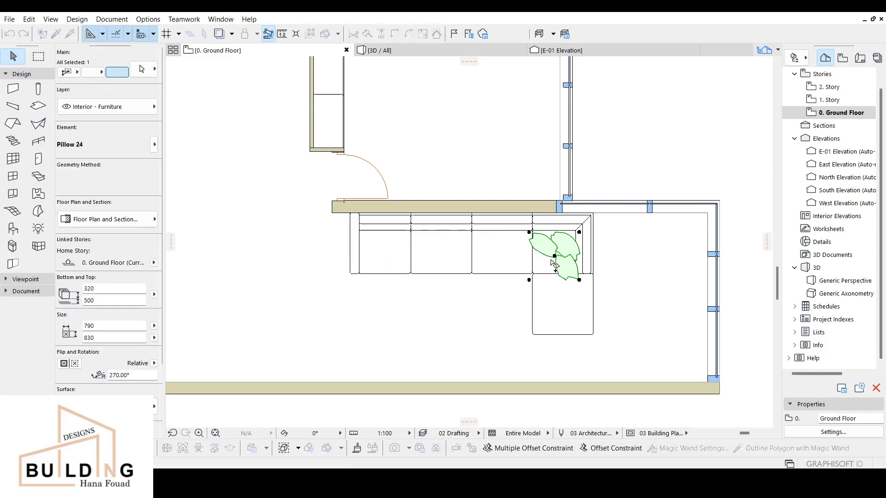
{"action": "left_click_drag", "start_coordinate": [557, 257], "coordinate": [394, 258]}
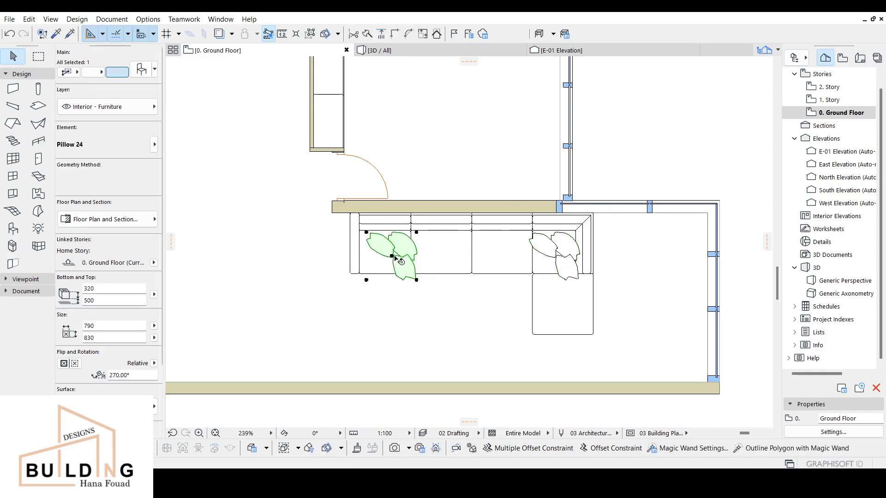
Change the copied pillow group by the door to the two-pillow style shown in red and review its surface settings.
{"action": "left_click", "coordinate": [142, 71]}
{"action": "left_click", "coordinate": [686, 82]}
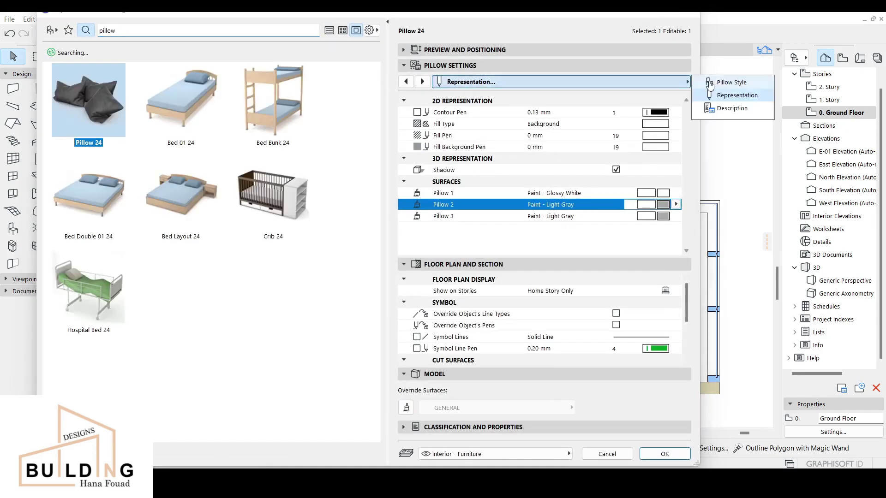
{"action": "left_click", "coordinate": [725, 83]}
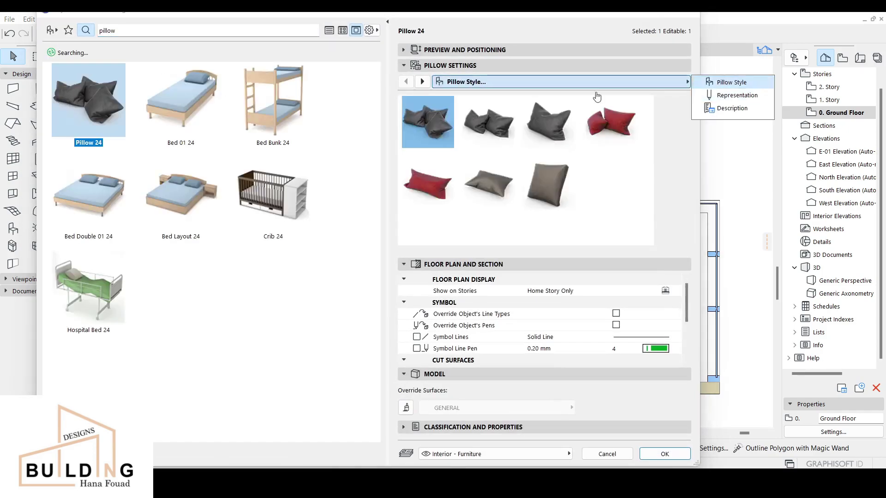
{"action": "left_click", "coordinate": [501, 125]}
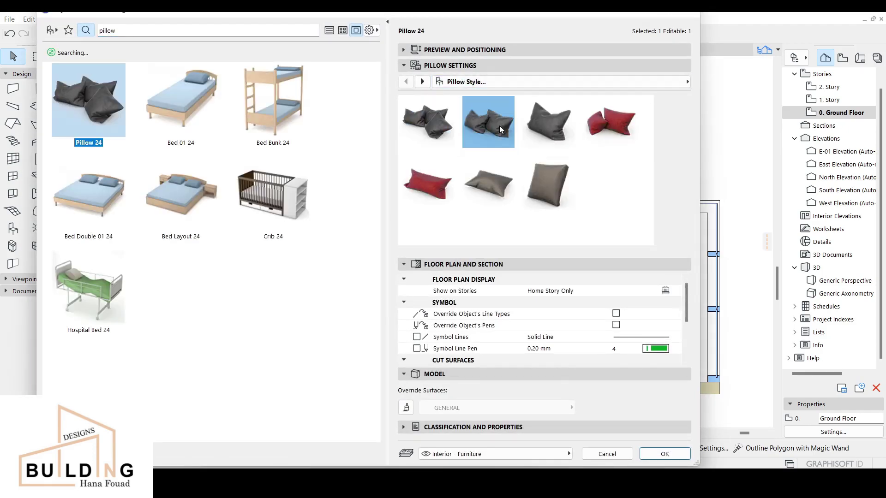
{"action": "left_click", "coordinate": [610, 124]}
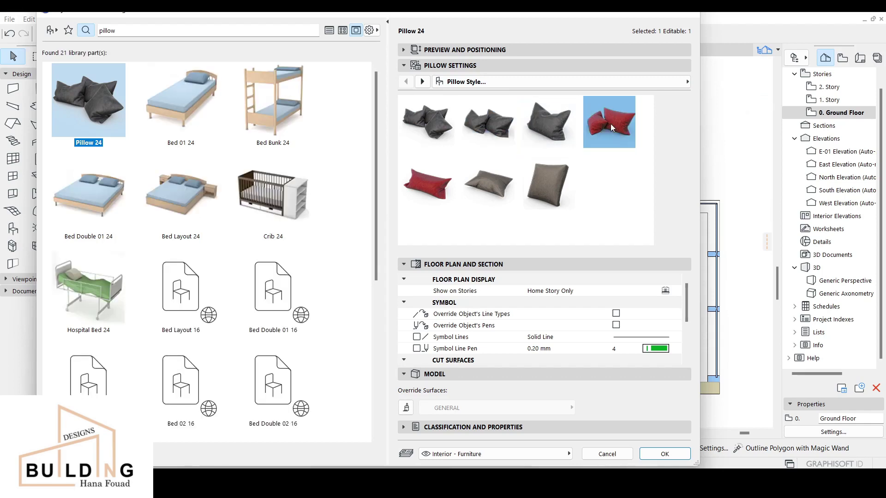
{"action": "left_click", "coordinate": [683, 82]}
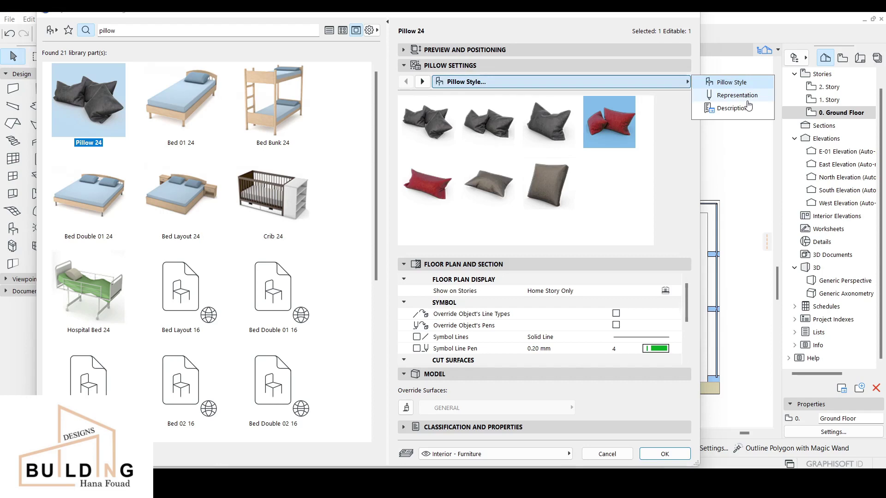
{"action": "left_click", "coordinate": [736, 95]}
{"action": "mouse_move", "coordinate": [677, 458]}
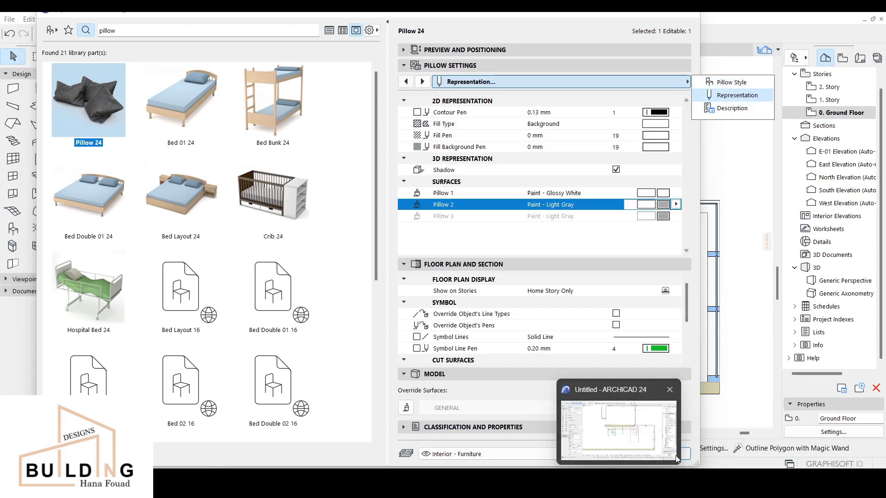
{"action": "left_click", "coordinate": [678, 454]}
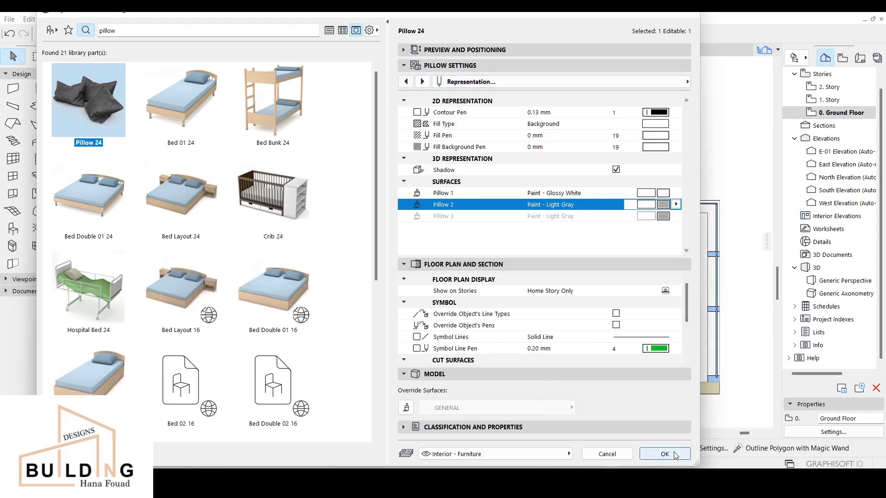
{"action": "left_click", "coordinate": [678, 454]}
Move the two-pillow group closer to the sofa's armrest in the plan and check the arrangement in the 3D view.
{"action": "scroll", "coordinate": [406, 240], "scroll_direction": "up", "scroll_amount": 2}
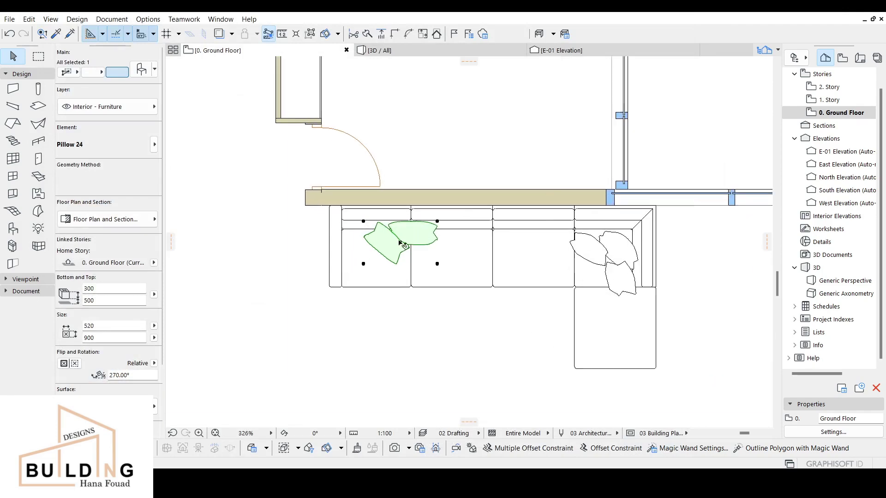
{"action": "left_click", "coordinate": [403, 240]}
{"action": "left_click", "coordinate": [378, 255]}
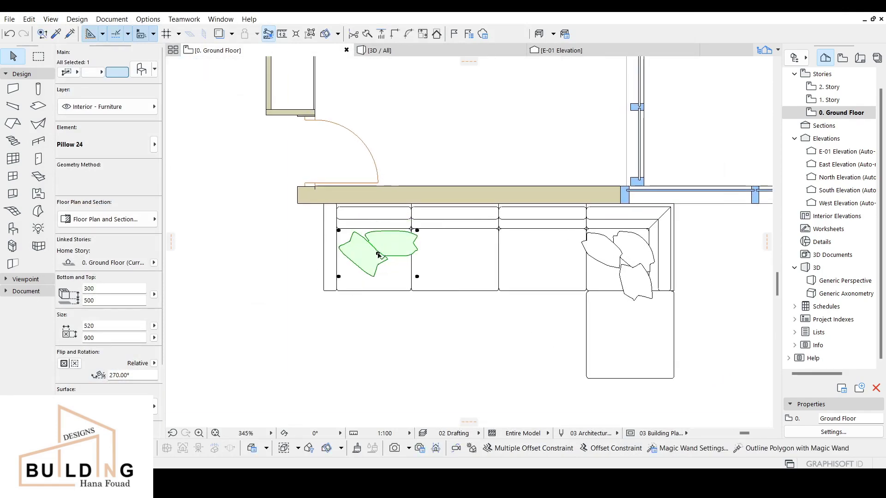
{"action": "left_click", "coordinate": [414, 52]}
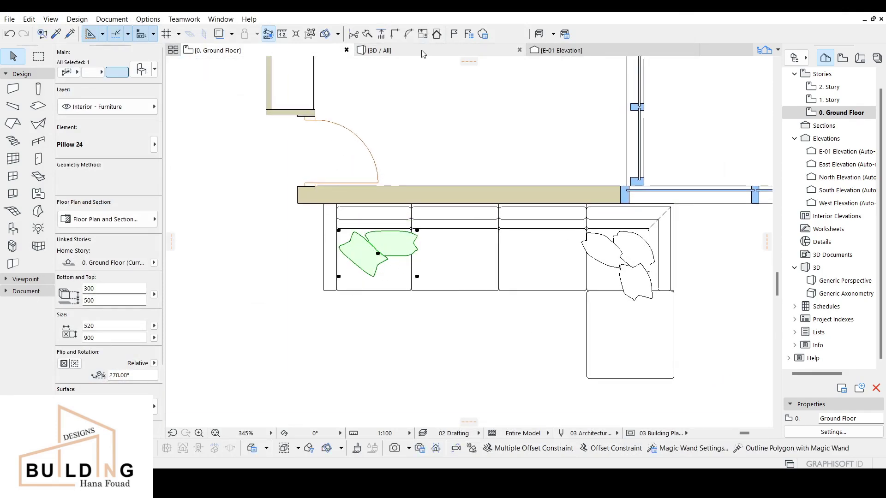
{"action": "key", "text": "Escape"}
{"action": "middle_click_drag", "start_coordinate": [449, 329], "coordinate": [554, 309]}
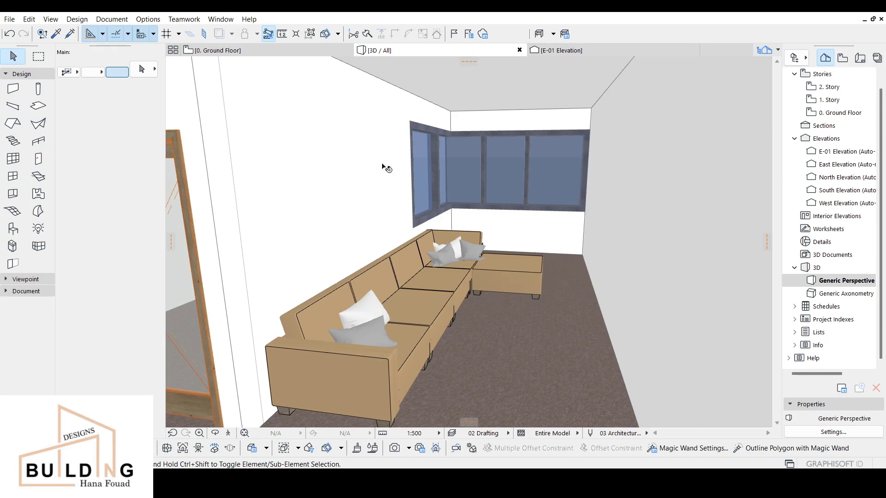
{"action": "middle_click_drag", "start_coordinate": [437, 258], "coordinate": [418, 267]}
Set the Object tool to the library part Picture 24 with the Simple Frame style.
{"action": "left_click", "coordinate": [13, 228]}
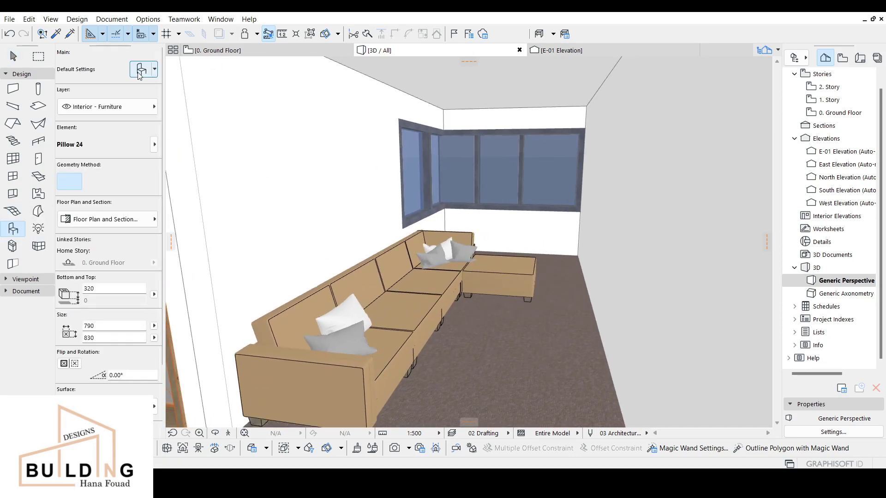
{"action": "left_click", "coordinate": [141, 69]}
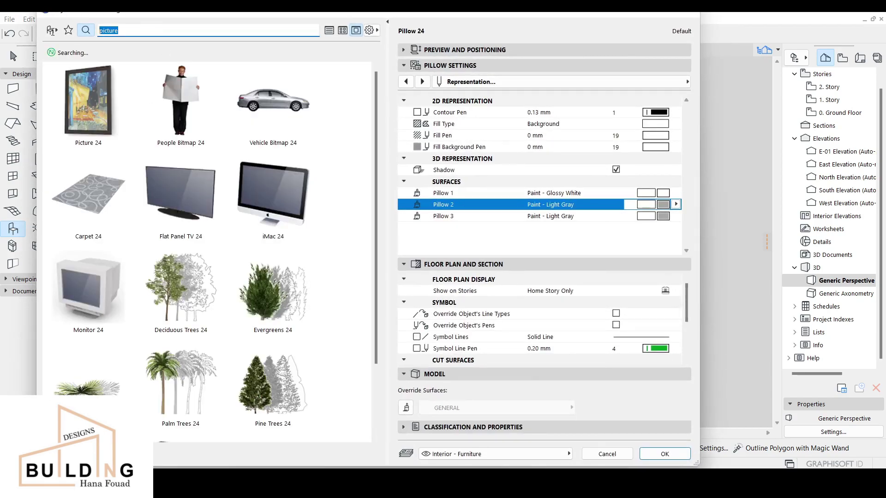
{"action": "key", "text": "BackSpace"}
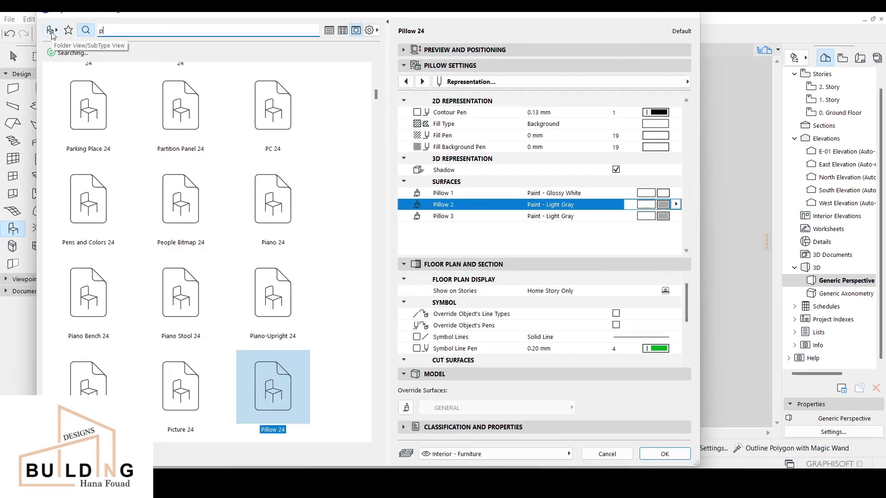
{"action": "type", "text": "picture"}
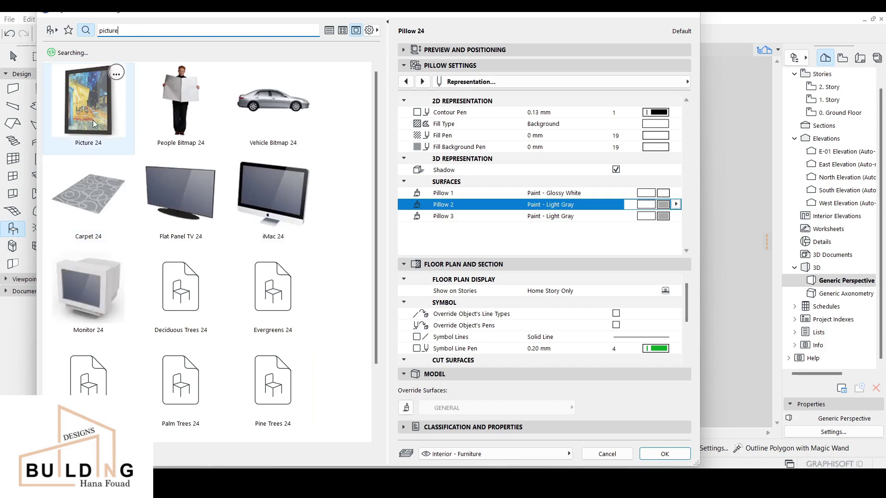
{"action": "left_click", "coordinate": [86, 110]}
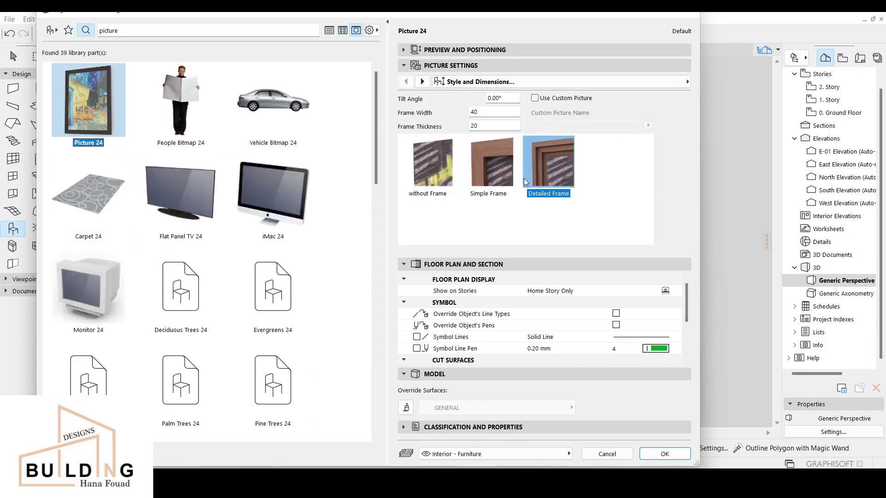
{"action": "left_click", "coordinate": [505, 172]}
{"action": "left_click", "coordinate": [443, 175]}
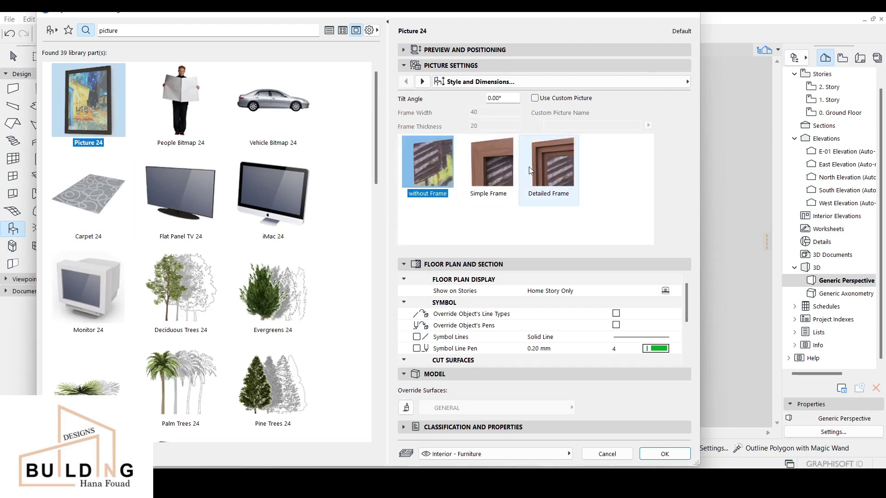
{"action": "left_click", "coordinate": [489, 164]}
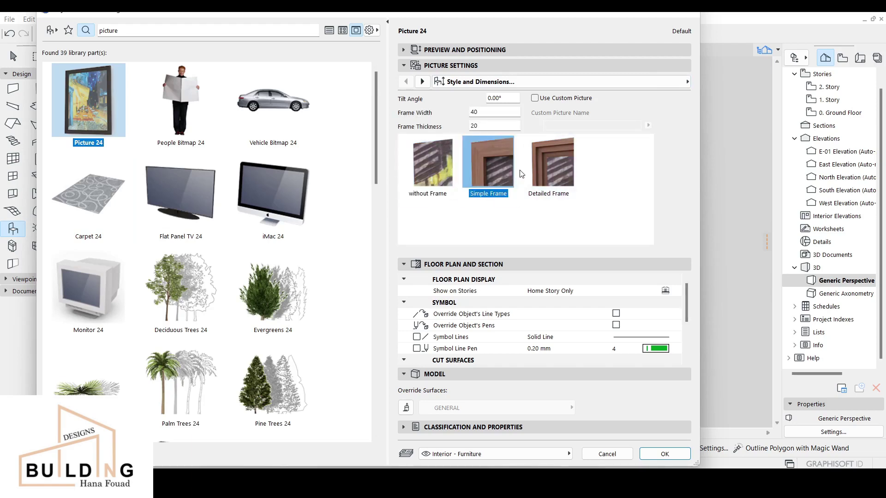
{"action": "left_click", "coordinate": [665, 454]}
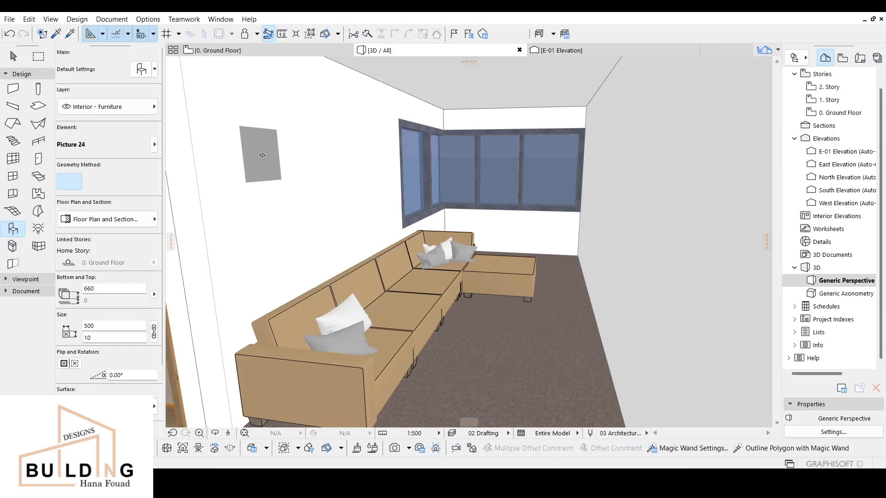
Place the picture in the ground floor plan and move it against the face of the wall behind the sofa.
{"action": "key", "text": "Escape"}
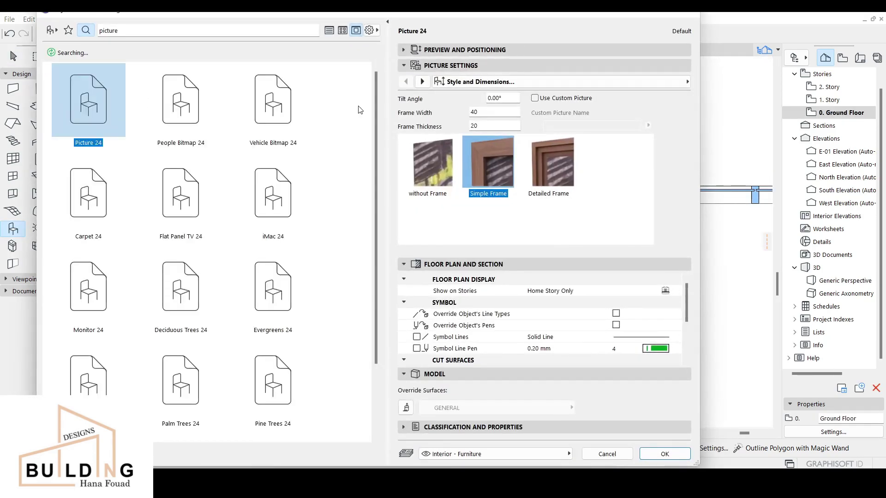
{"action": "left_click", "coordinate": [607, 456]}
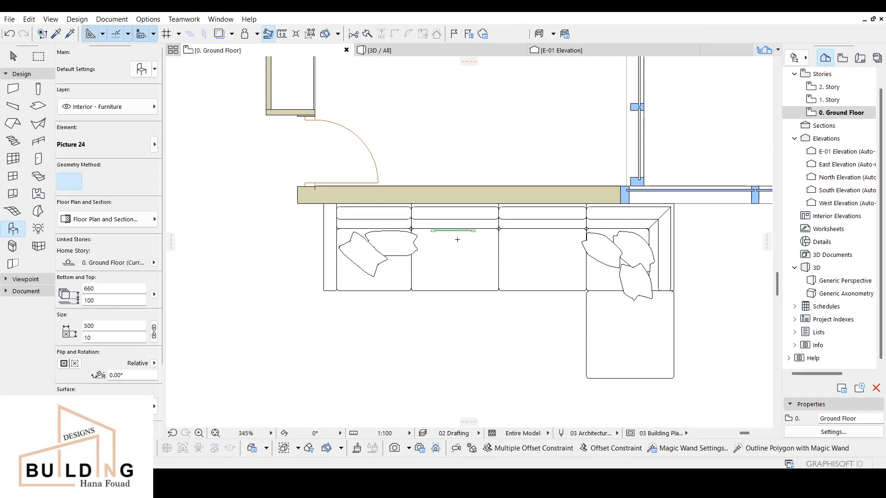
{"action": "key", "text": "Escape"}
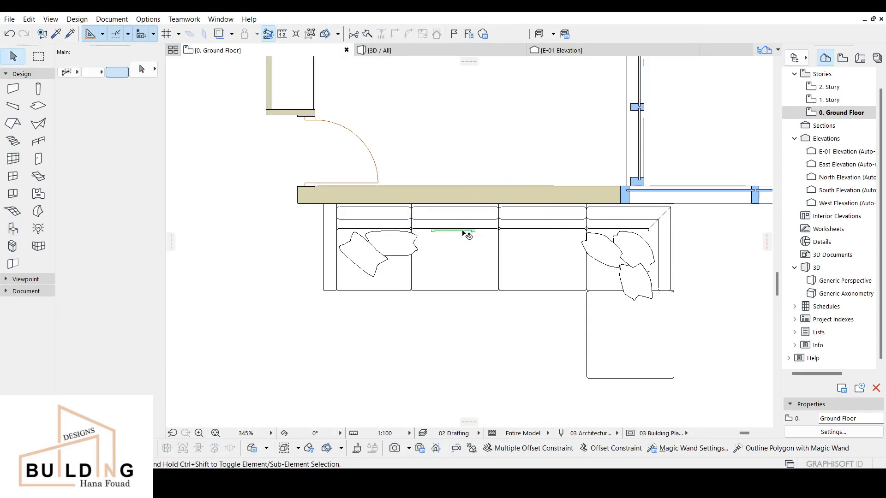
{"action": "left_click", "coordinate": [463, 232]}
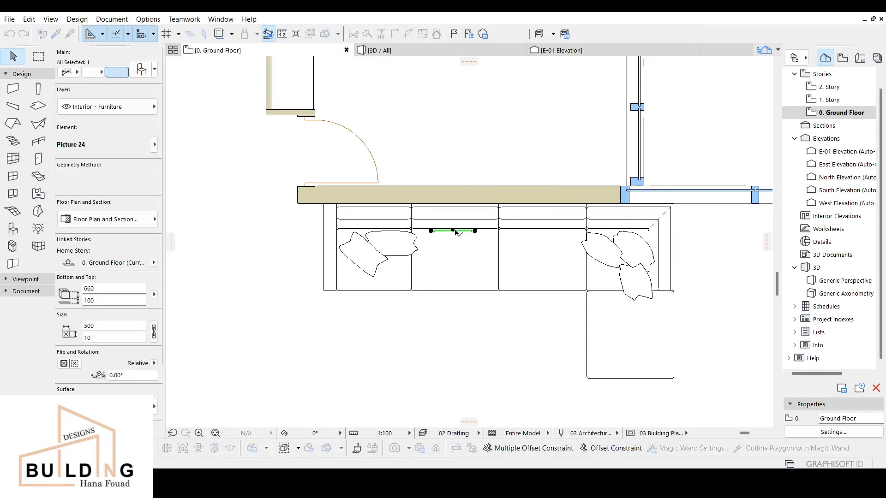
{"action": "left_click", "coordinate": [453, 230]}
{"action": "left_click", "coordinate": [392, 204]}
{"action": "scroll", "coordinate": [400, 206], "scroll_direction": "up", "scroll_amount": 5}
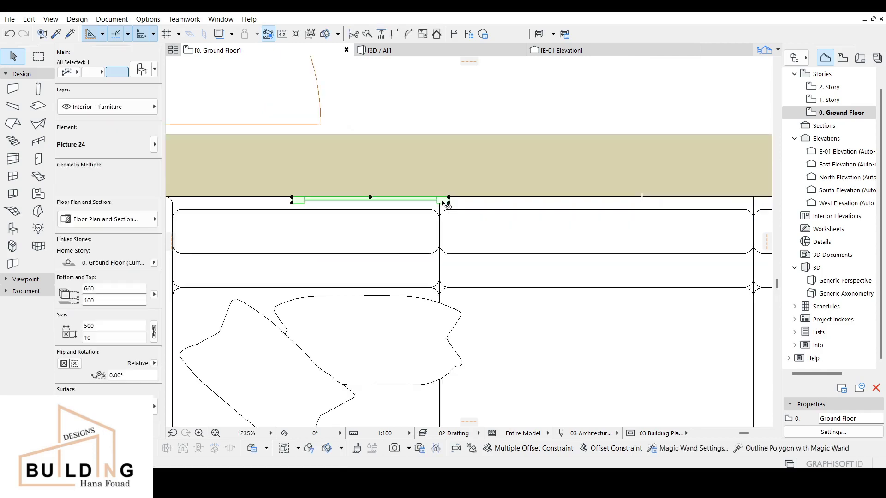
Set the picture's base elevation to 700 and check its height behind the sofa in the 3D view.
{"action": "left_click", "coordinate": [86, 301]}
{"action": "type", "text": "7"}
{"action": "left_click", "coordinate": [110, 289]}
{"action": "left_click", "coordinate": [468, 52]}
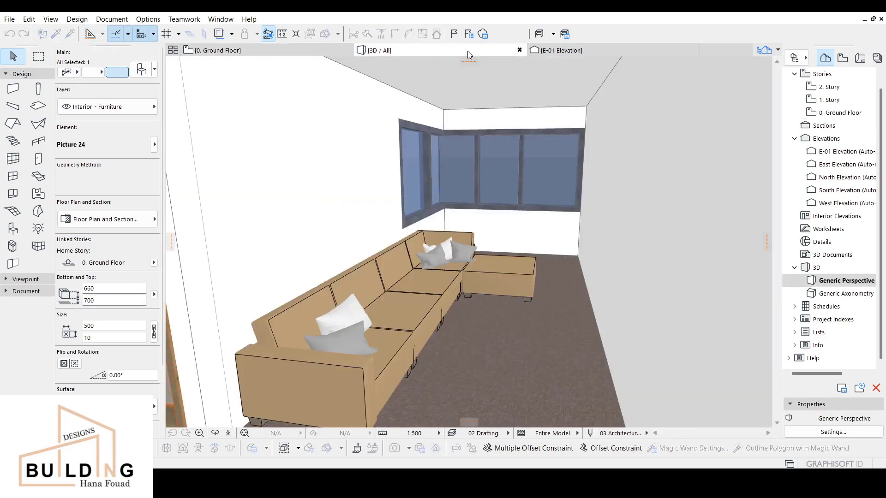
{"action": "middle_click_drag", "start_coordinate": [308, 268], "coordinate": [333, 256]}
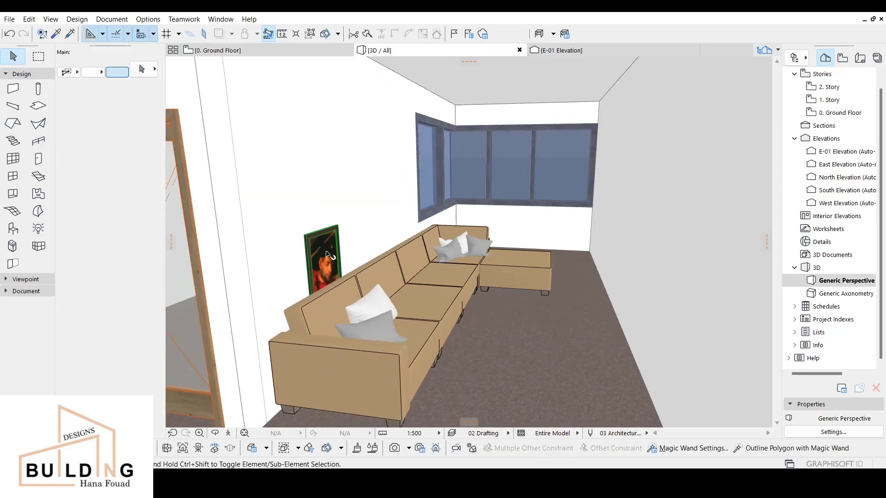
Raise the picture on the wall above the sofa in the 3D view to a base elevation of about 1660.
{"action": "left_click", "coordinate": [321, 250]}
{"action": "left_click", "coordinate": [305, 235]}
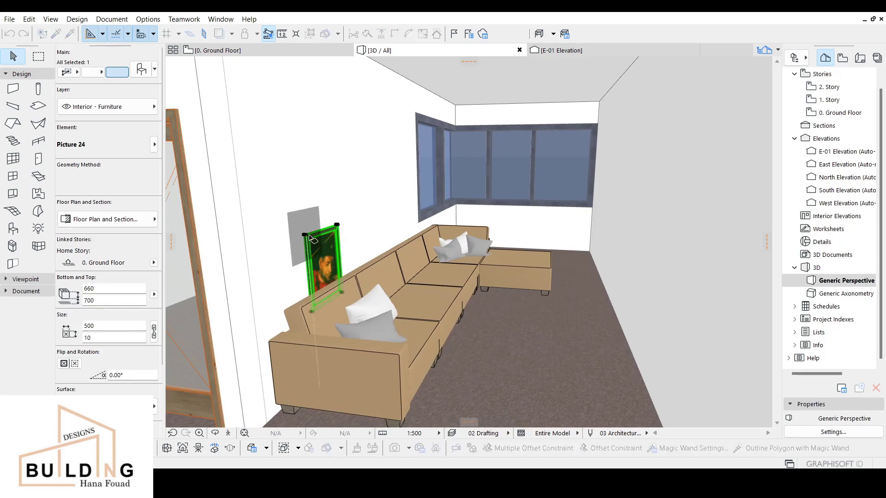
{"action": "left_click", "coordinate": [297, 235]}
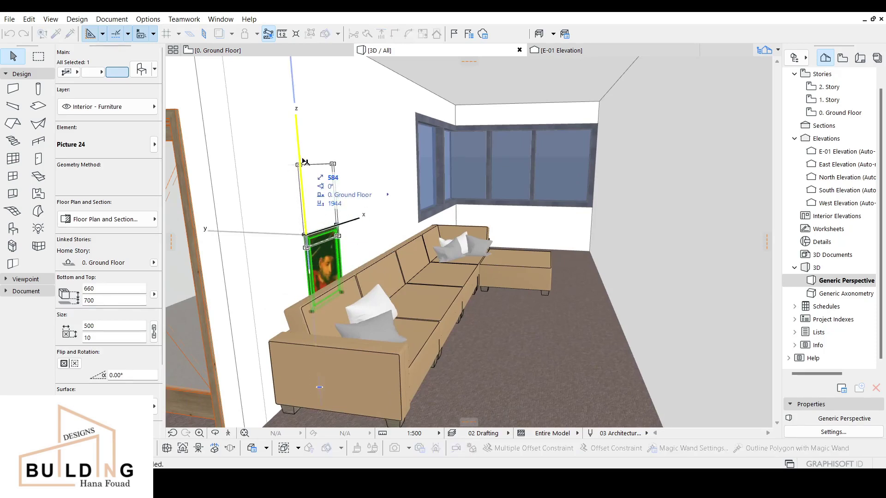
{"action": "left_click", "coordinate": [295, 112]}
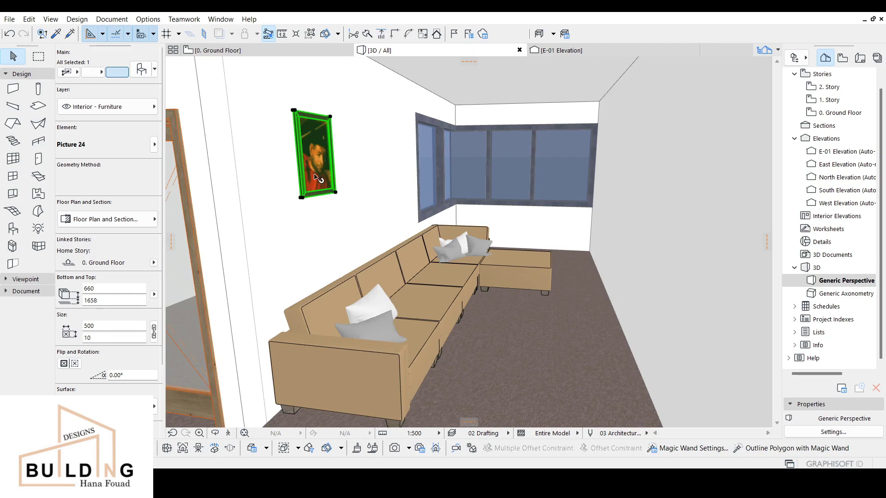
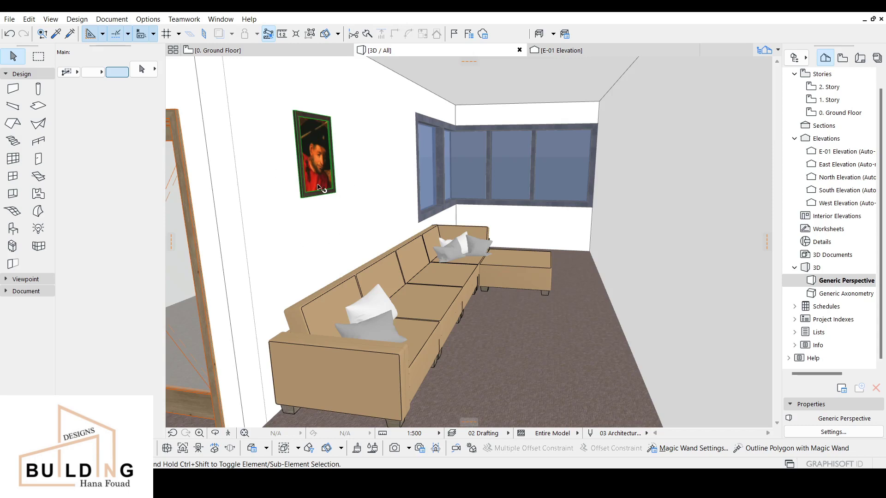
Search the object library for "carpet" and set the Object tool to the library part Carpet 24.
{"action": "left_click", "coordinate": [13, 233]}
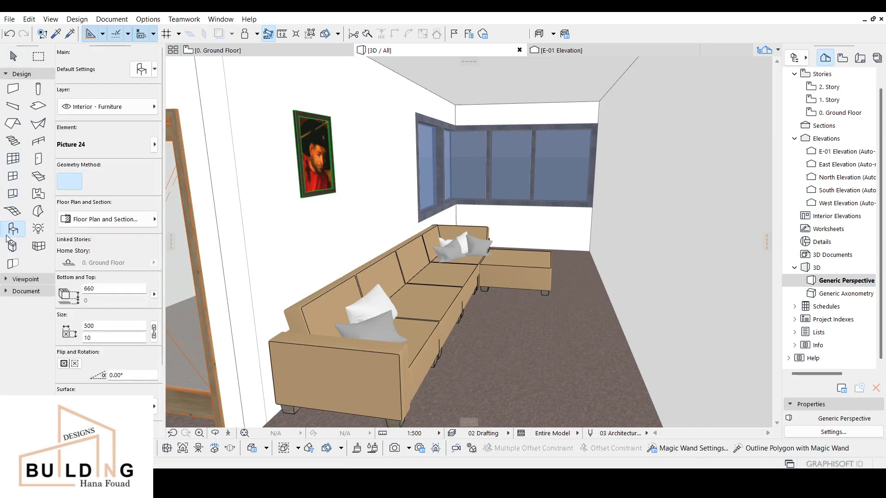
{"action": "left_click", "coordinate": [138, 70]}
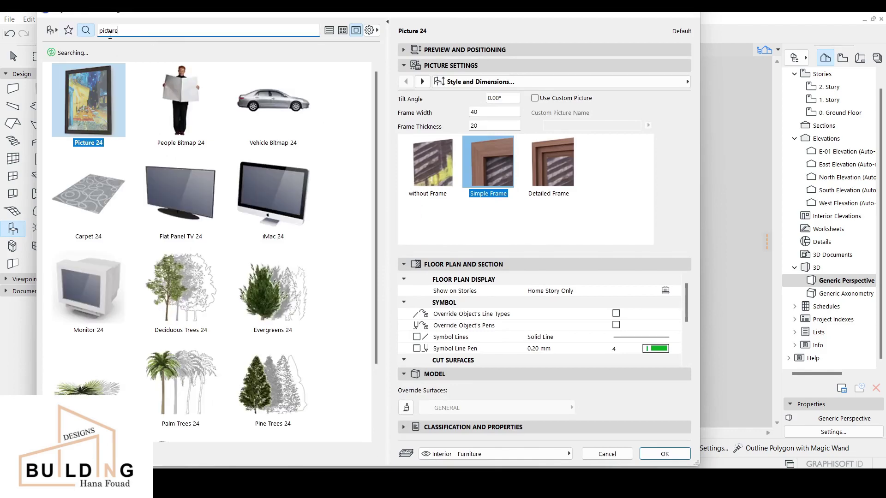
{"action": "left_click_drag", "start_coordinate": [131, 32], "coordinate": [20, 33]}
{"action": "type", "text": "car"}
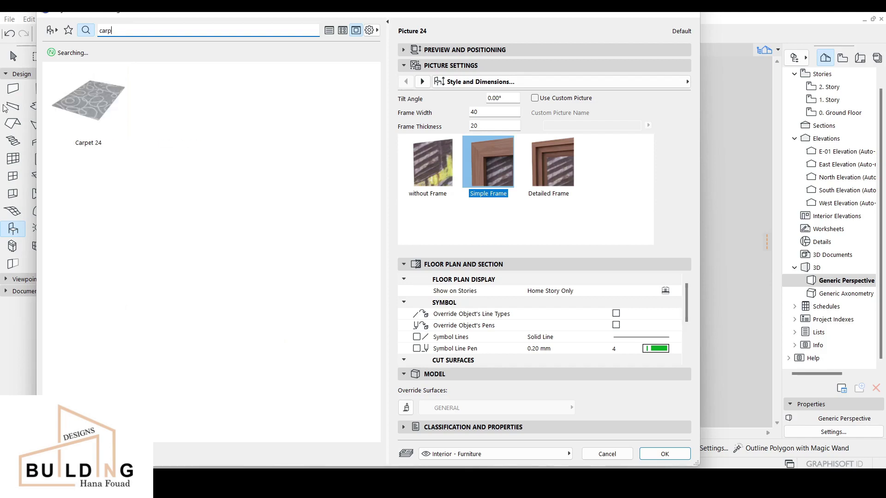
{"action": "type", "text": "p"}
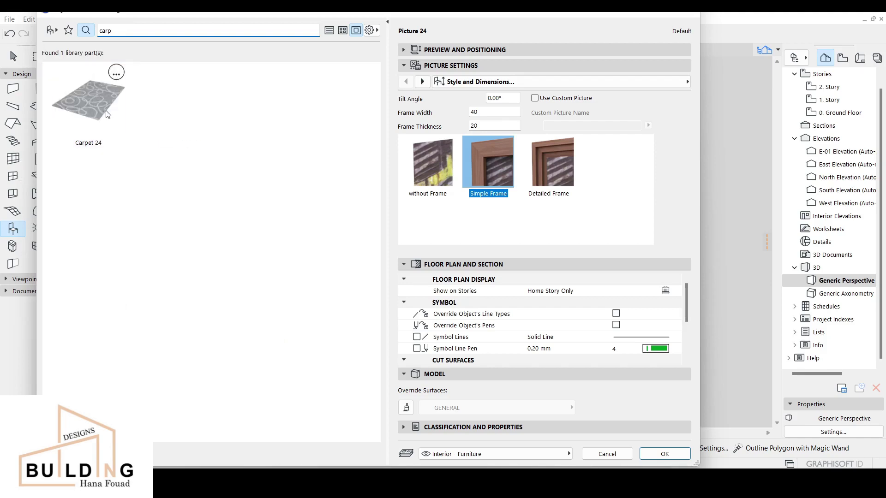
{"action": "type", "text": "et"}
{"action": "left_click", "coordinate": [105, 113]}
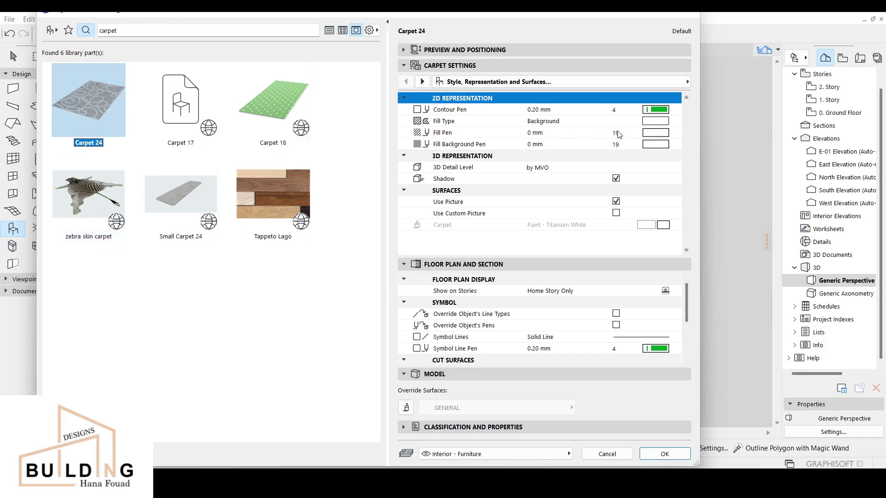
Set the carpet's contour pen to 1 and, with Use Picture off, its surface to Stone - Marble Carrara White.
{"action": "left_click", "coordinate": [661, 110]}
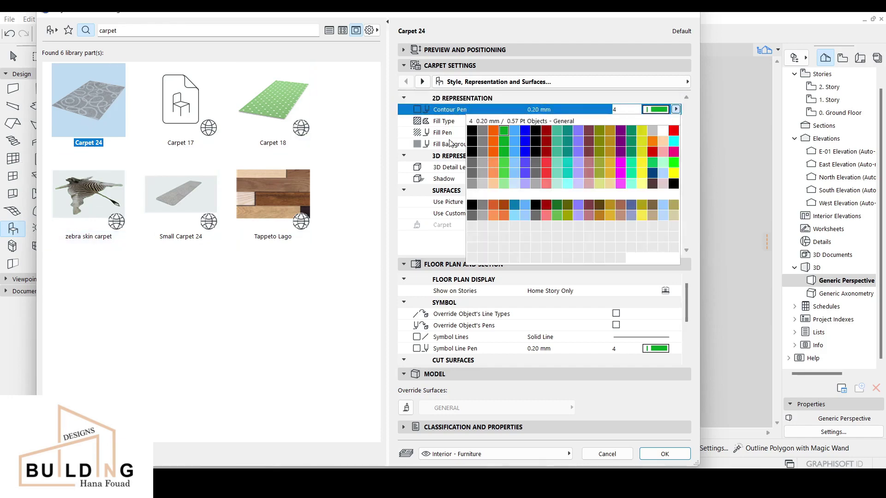
{"action": "left_click", "coordinate": [470, 133]}
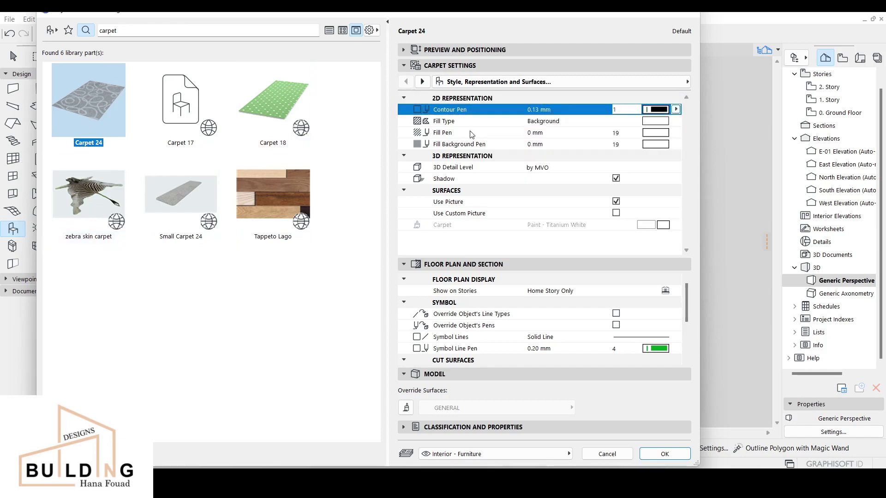
{"action": "left_click", "coordinate": [666, 226]}
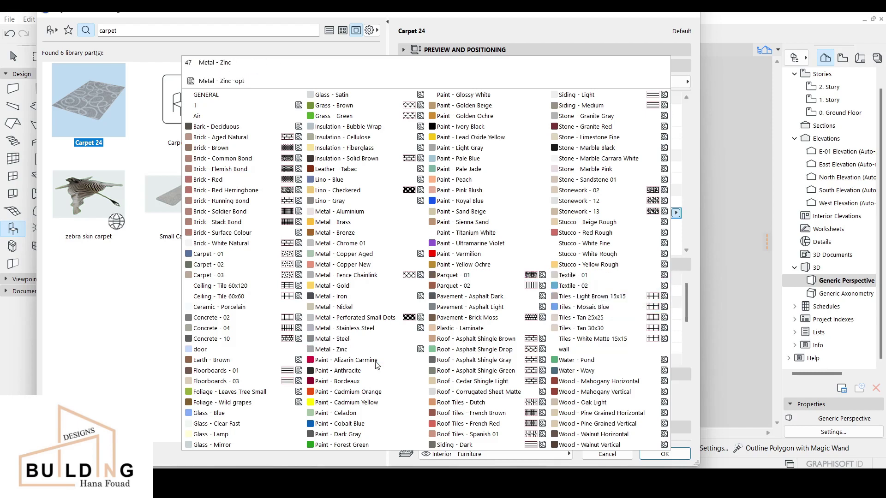
{"action": "left_click", "coordinate": [610, 162]}
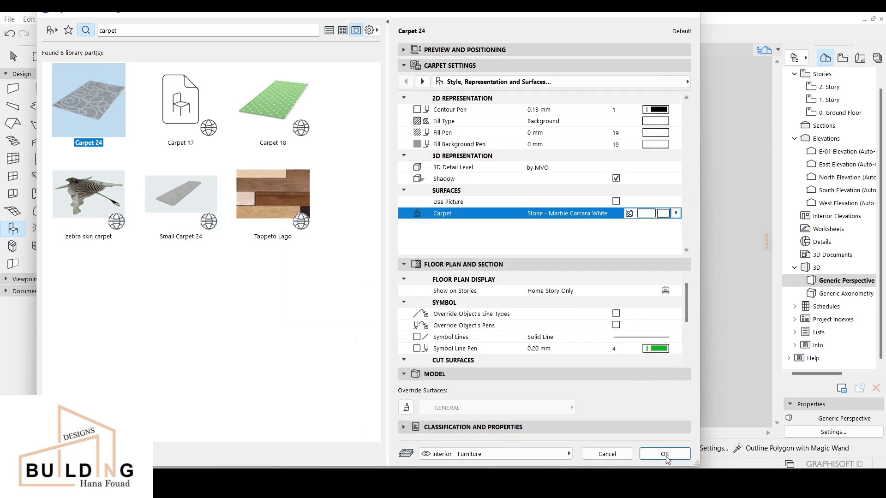
{"action": "scroll", "coordinate": [657, 336], "scroll_direction": "down", "scroll_amount": 3}
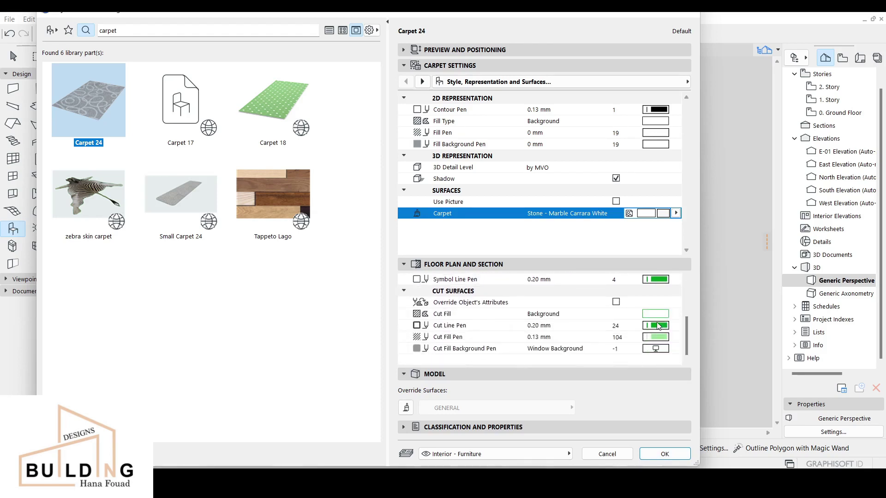
{"action": "left_click", "coordinate": [669, 458]}
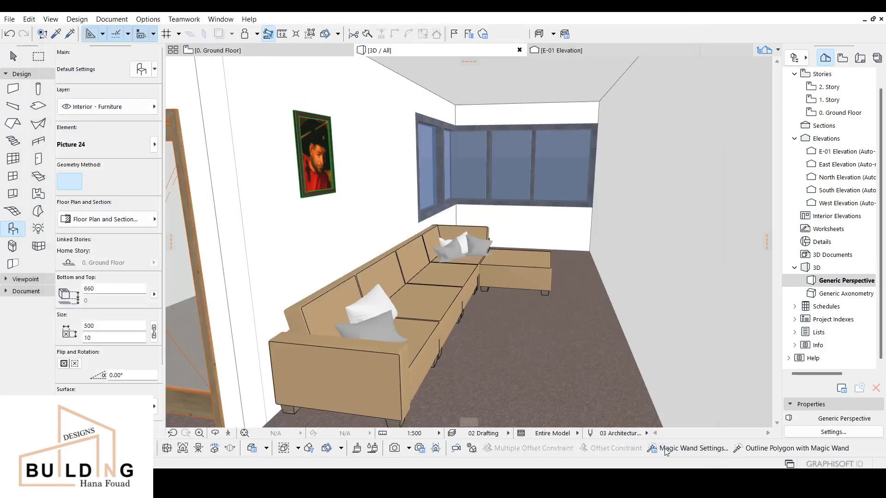
Place the carpet on the floor in front of the sofa in 3D and select it in the ground floor plan.
{"action": "left_click", "coordinate": [521, 350]}
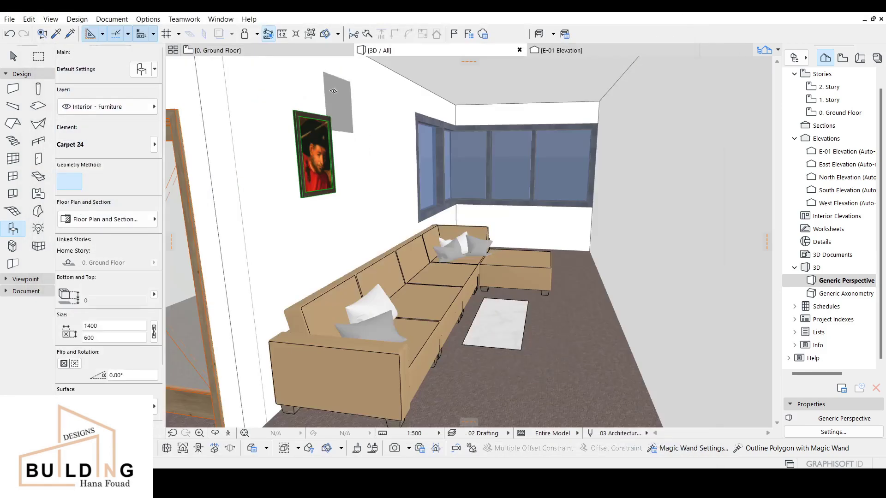
{"action": "left_click", "coordinate": [13, 56]}
{"action": "left_click", "coordinate": [268, 54]}
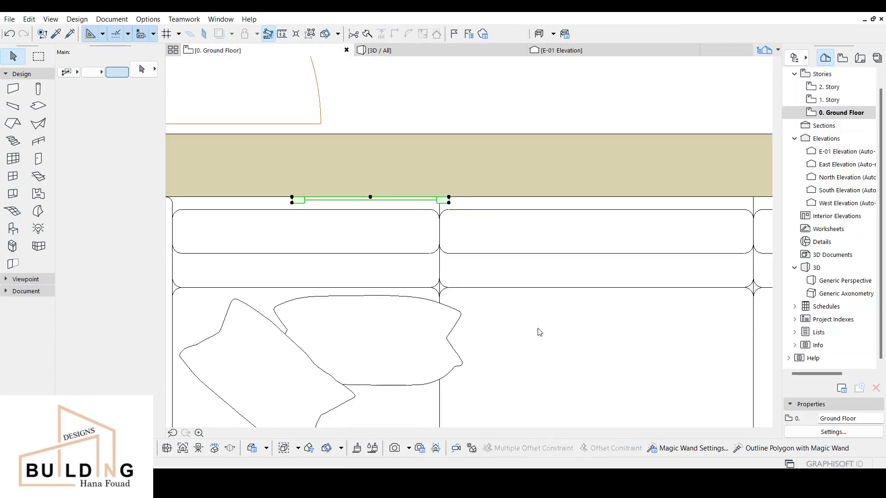
{"action": "scroll", "coordinate": [533, 341], "scroll_direction": "down", "scroll_amount": 4}
{"action": "middle_click_drag", "start_coordinate": [530, 346], "coordinate": [471, 167]}
{"action": "left_click", "coordinate": [531, 245]}
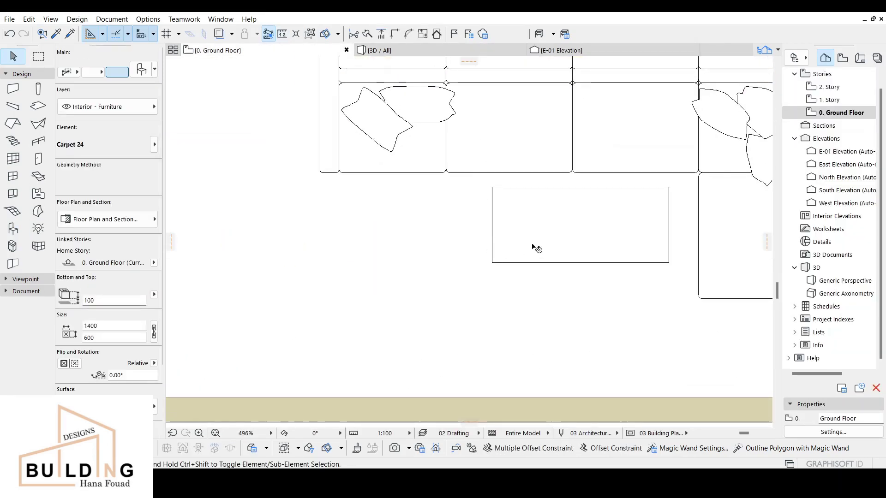
{"action": "middle_click_drag", "start_coordinate": [523, 233], "coordinate": [471, 260]}
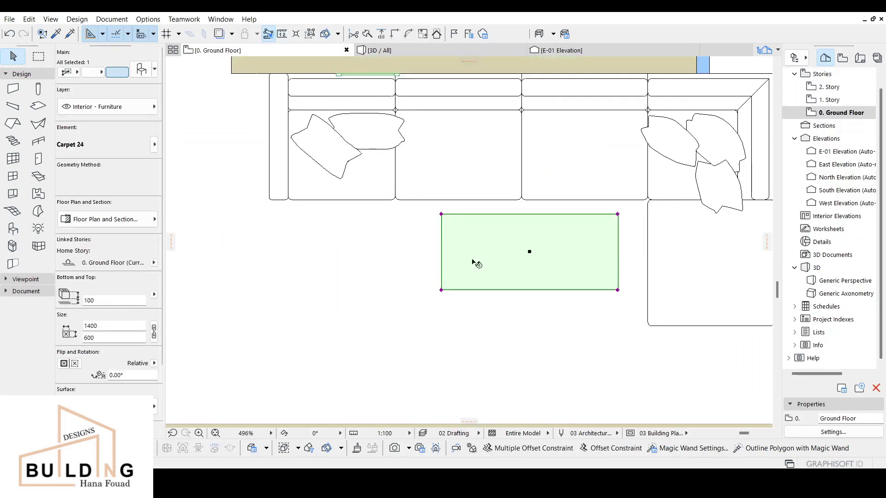
Stretch the carpet by its corners in plan to about 3875 by 1193 so it reaches under both sofa wings.
{"action": "left_click", "coordinate": [442, 214]}
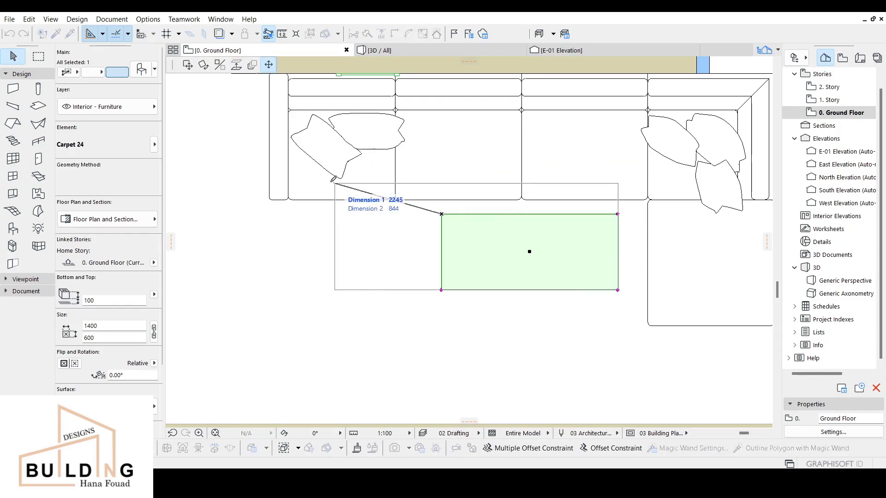
{"action": "left_click", "coordinate": [273, 171]}
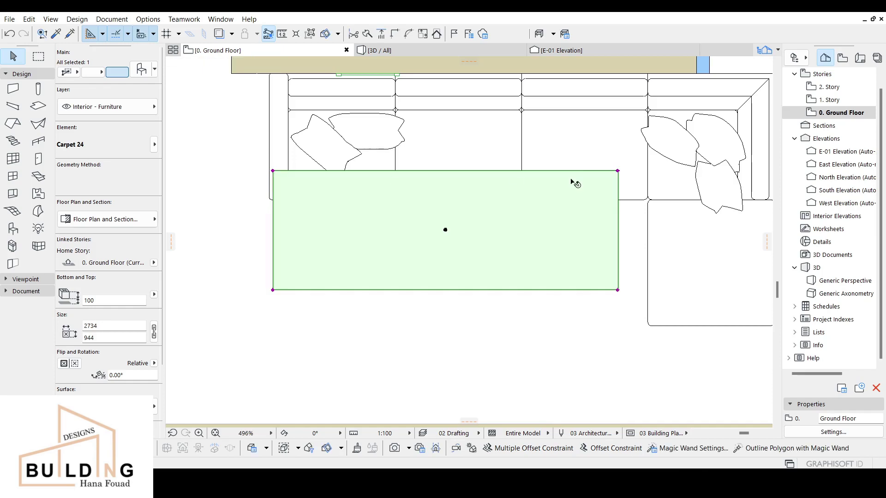
{"action": "left_click", "coordinate": [617, 171]}
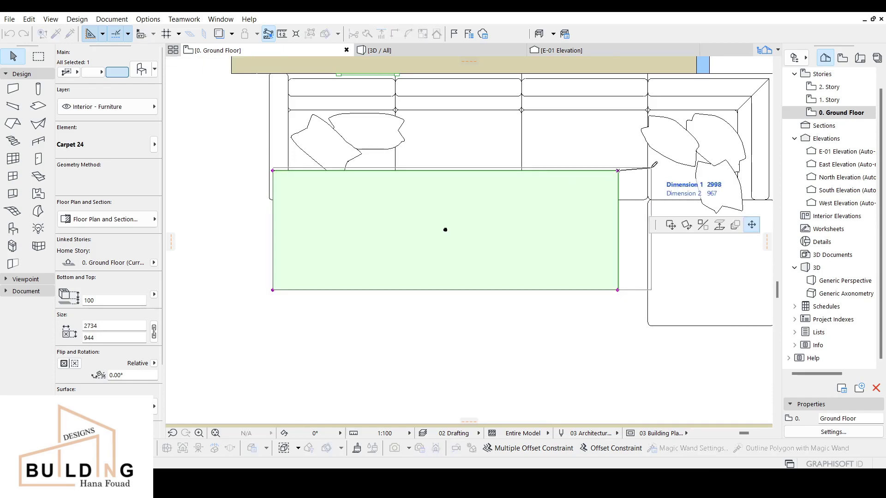
{"action": "left_click", "coordinate": [763, 166]}
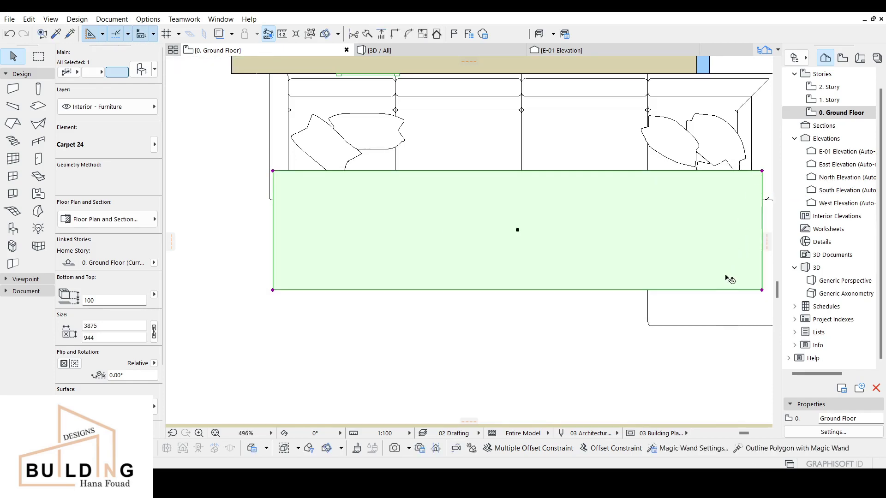
{"action": "left_click", "coordinate": [759, 288]}
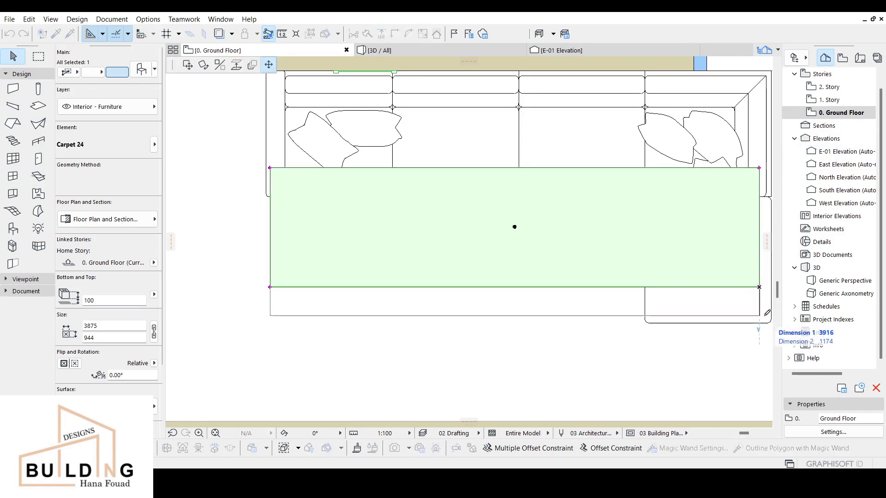
{"action": "left_click", "coordinate": [761, 314]}
{"action": "key", "text": "Escape"}
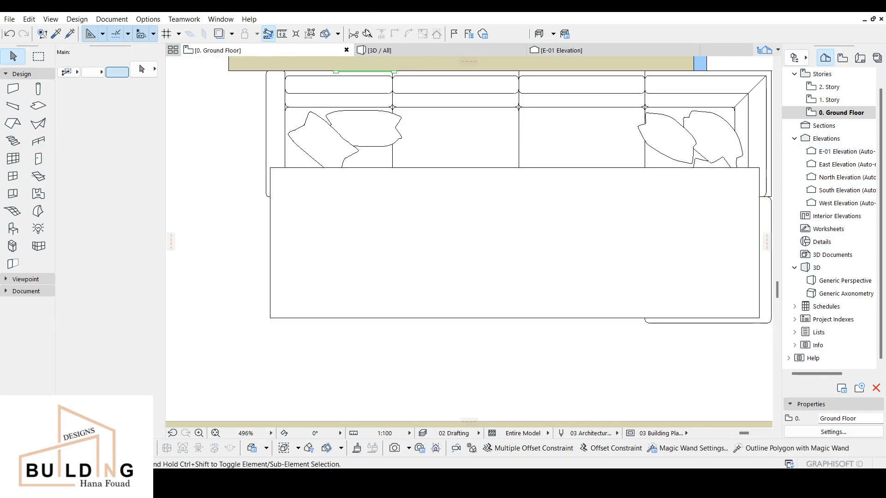
Stretch the carpet's outer corner in the 3D view away from the sofa to a size of about 3872 by 1408.
{"action": "left_click", "coordinate": [410, 51]}
{"action": "middle_click_drag", "start_coordinate": [531, 361], "coordinate": [543, 310], "text": "shift"}
{"action": "left_click", "coordinate": [553, 365]}
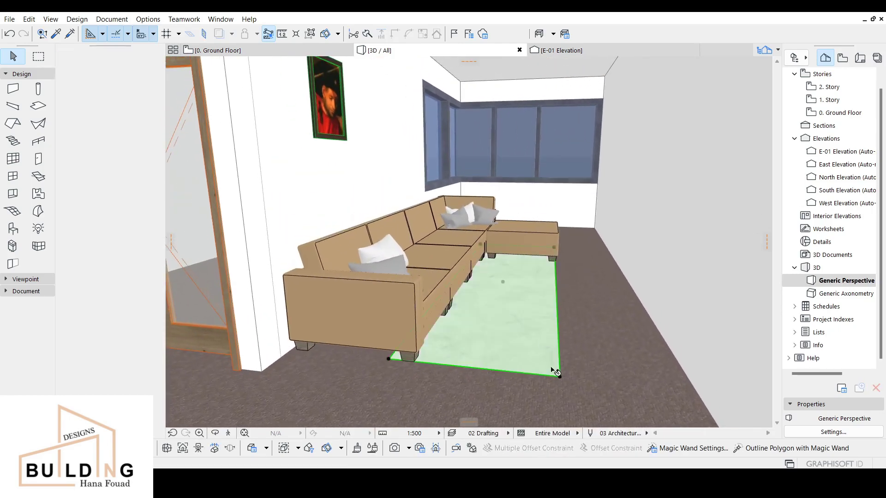
{"action": "left_click", "coordinate": [559, 377]}
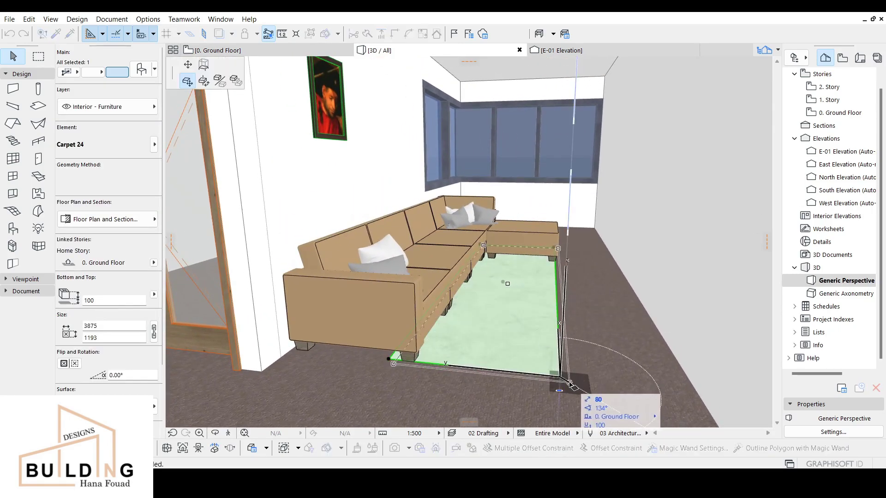
{"action": "left_click", "coordinate": [193, 70]}
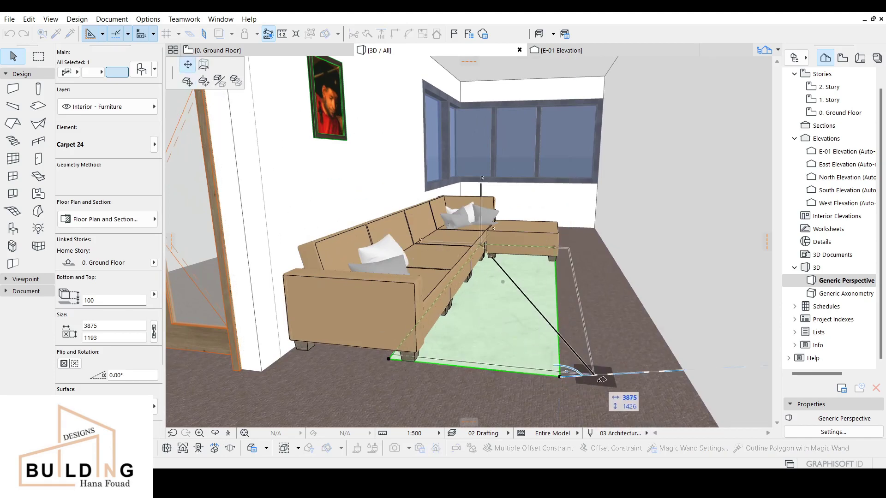
{"action": "left_click", "coordinate": [594, 380]}
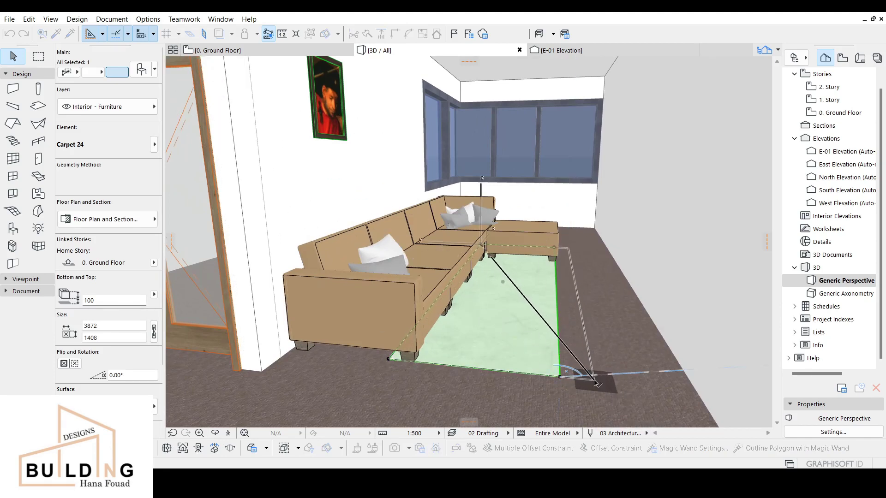
{"action": "key", "text": "Escape"}
{"action": "middle_click_drag", "start_coordinate": [579, 297], "coordinate": [415, 360]}
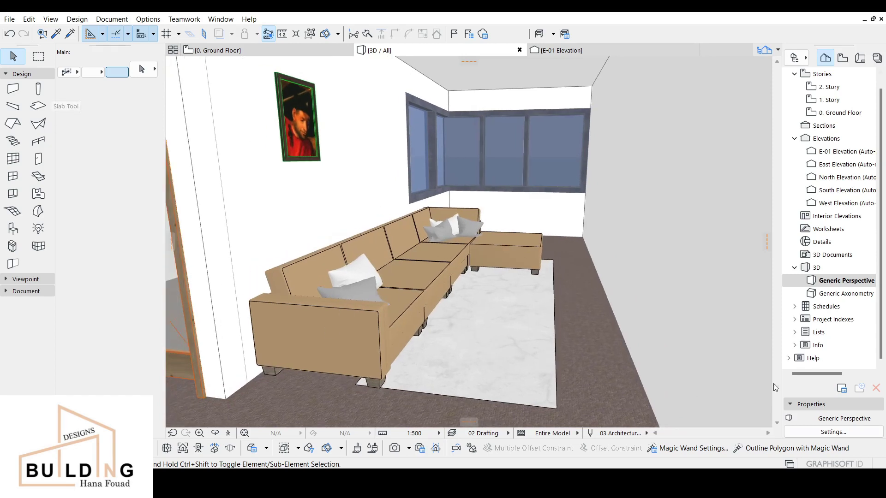
Search the object library for coffee tables and set the Object tool to Coffee Table 04 24.
{"action": "left_click", "coordinate": [13, 229]}
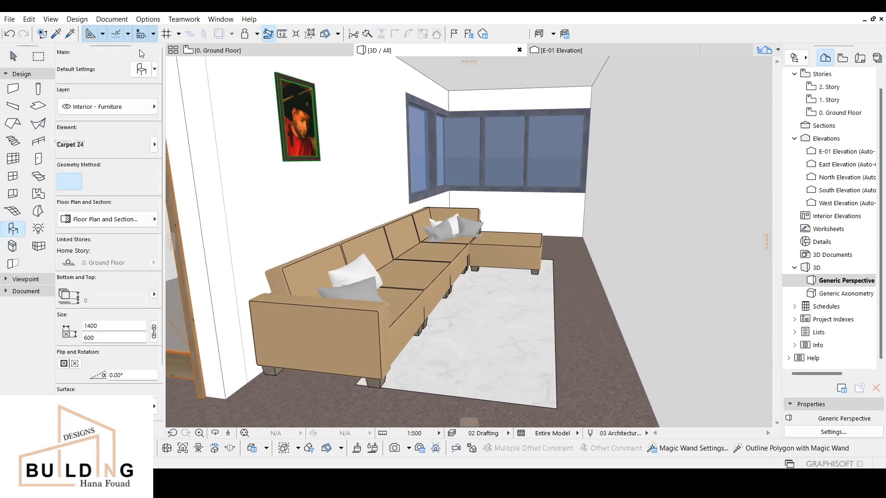
{"action": "left_click", "coordinate": [149, 75]}
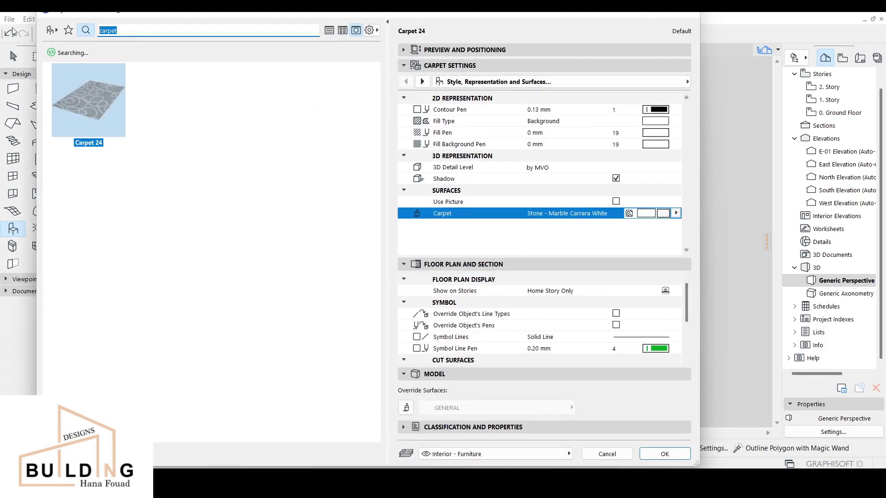
{"action": "key", "text": "BackSpace"}
{"action": "type", "text": "coffe"}
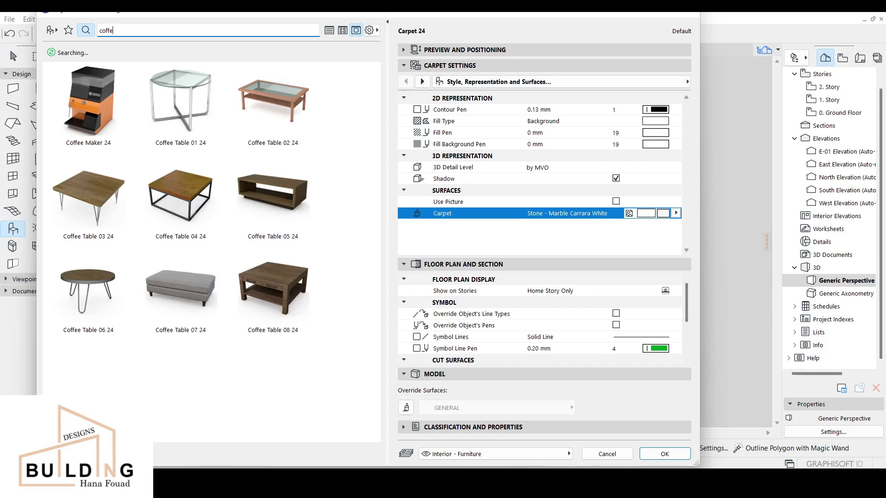
{"action": "left_click", "coordinate": [174, 209]}
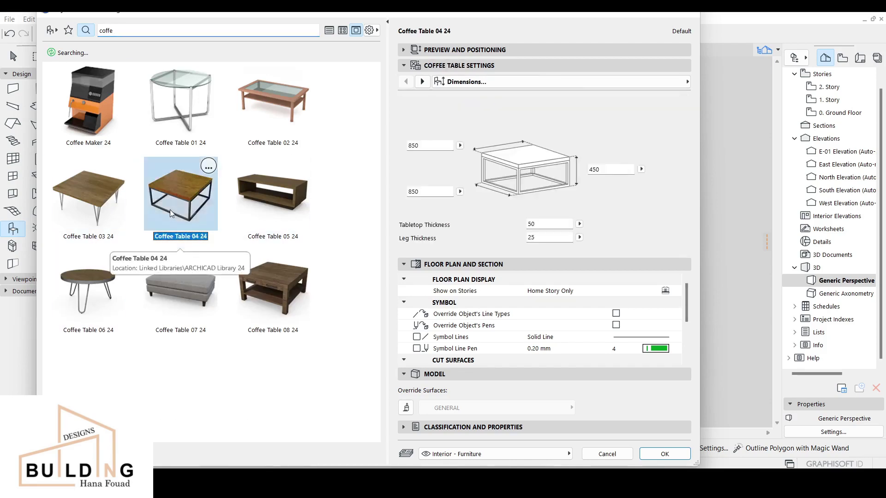
Set the coffee table's 2D contour pen to 1 and look through the surface choices for its tabletop.
{"action": "scroll", "coordinate": [656, 324], "scroll_direction": "down", "scroll_amount": 5}
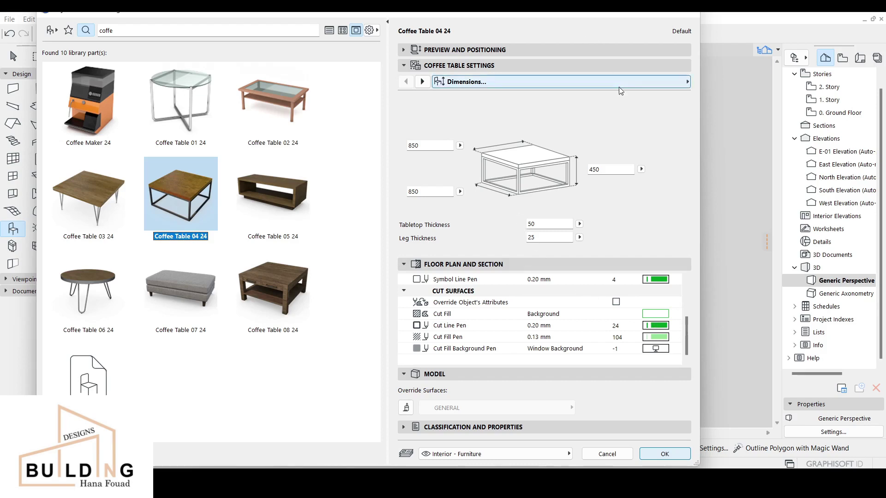
{"action": "left_click", "coordinate": [650, 81]}
{"action": "left_click", "coordinate": [736, 95]}
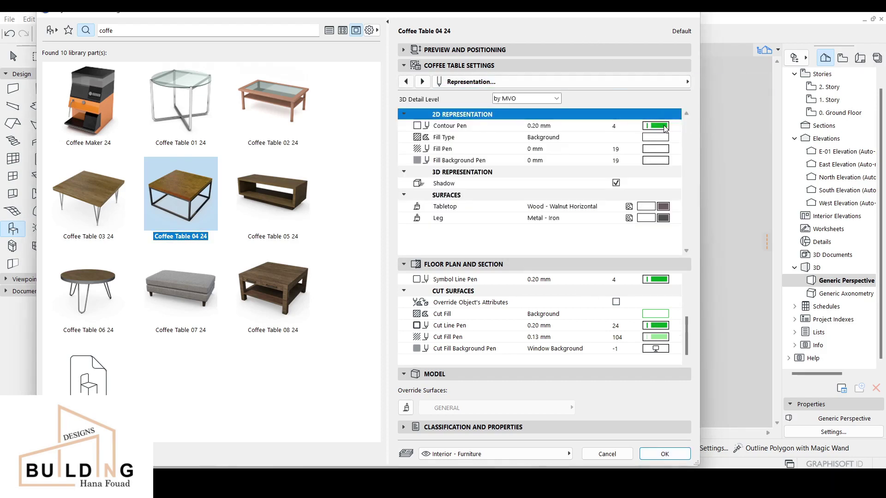
{"action": "left_click", "coordinate": [665, 126]}
{"action": "left_click", "coordinate": [476, 150]}
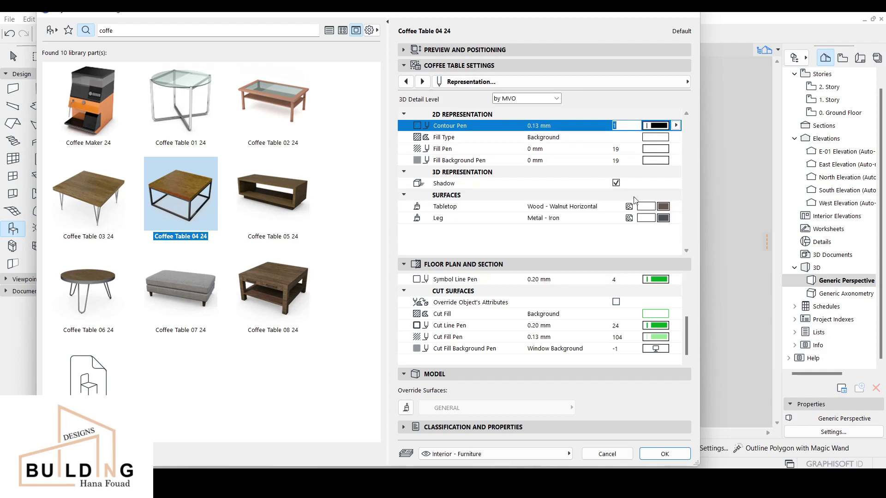
{"action": "left_click", "coordinate": [665, 209]}
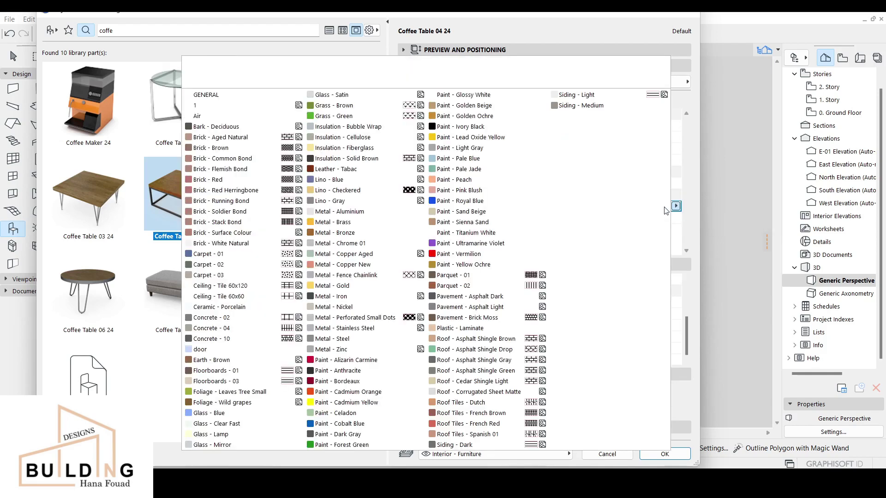
{"action": "left_click", "coordinate": [675, 212]}
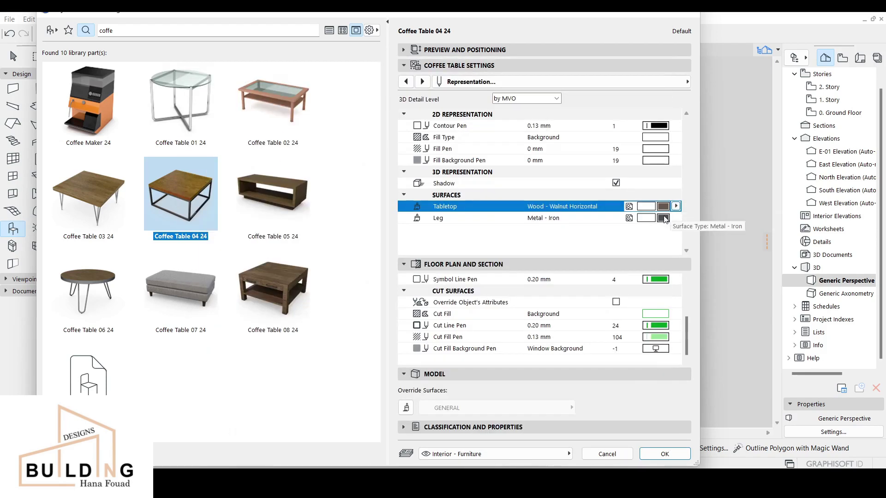
Set the coffee table's leg surface to Paint - Golden Ochre and place the table on the carpet in front of the sofa.
{"action": "left_click", "coordinate": [664, 208]}
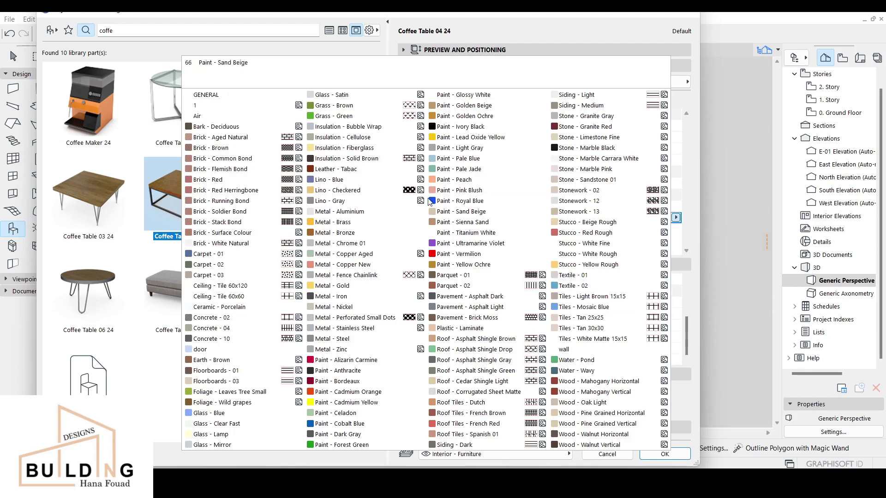
{"action": "left_click", "coordinate": [455, 117]}
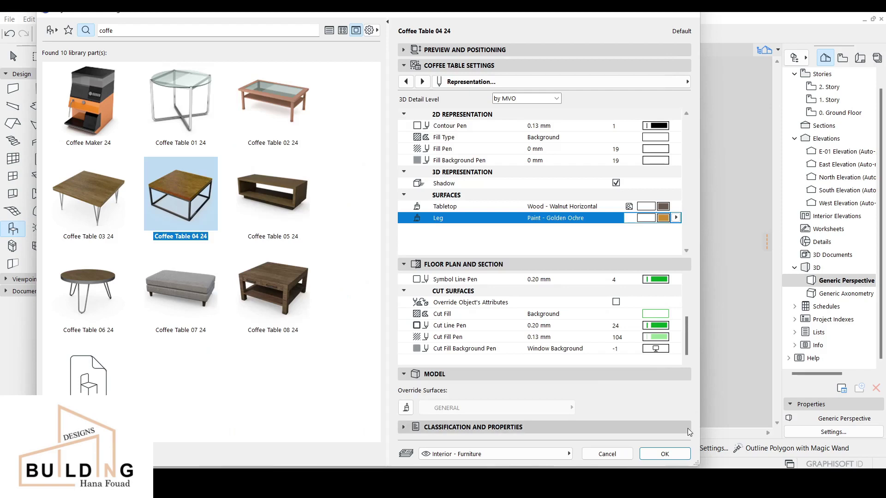
{"action": "left_click", "coordinate": [664, 454]}
{"action": "left_click", "coordinate": [487, 325]}
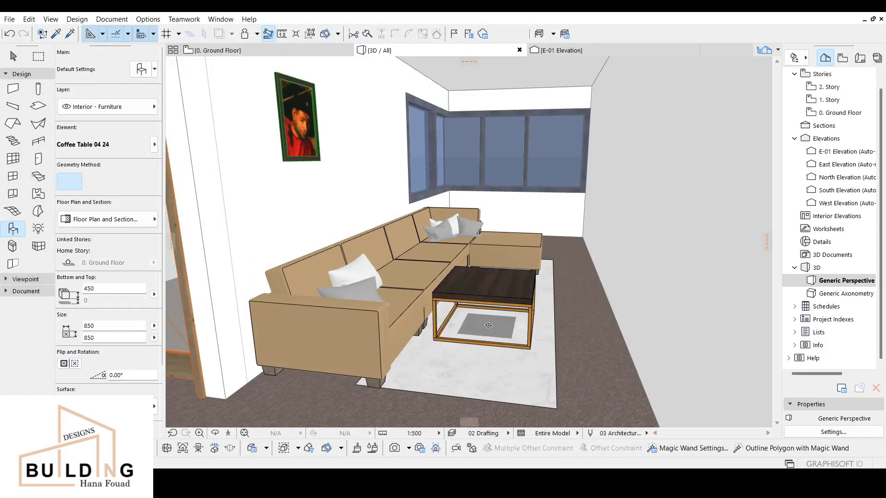
{"action": "key", "text": "Escape"}
{"action": "mouse_move", "coordinate": [538, 332]}
{"action": "middle_mouse_down"}
{"action": "mouse_move", "coordinate": [582, 340]}
{"action": "mouse_move", "coordinate": [539, 335]}
{"action": "middle_mouse_up"}
Change the placed coffee table's tabletop surface to Paint - Golden Ochre.
{"action": "left_click", "coordinate": [520, 308]}
{"action": "double_click", "coordinate": [523, 310]}
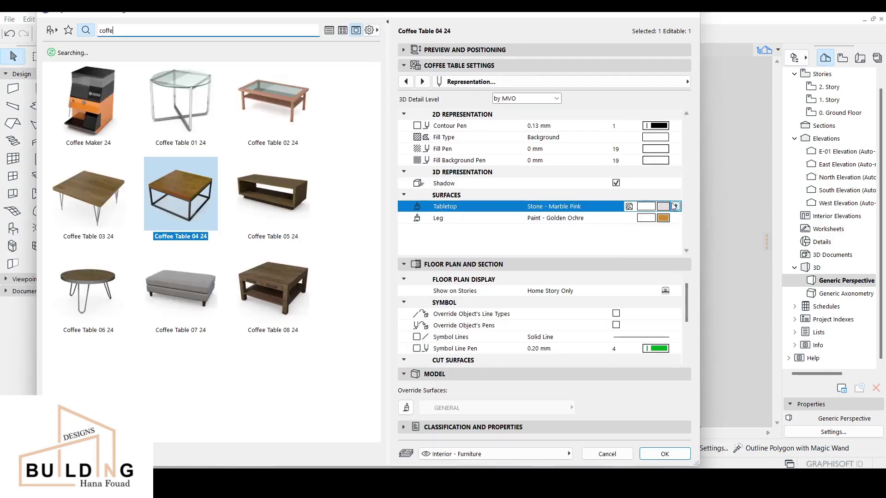
{"action": "left_click", "coordinate": [676, 206]}
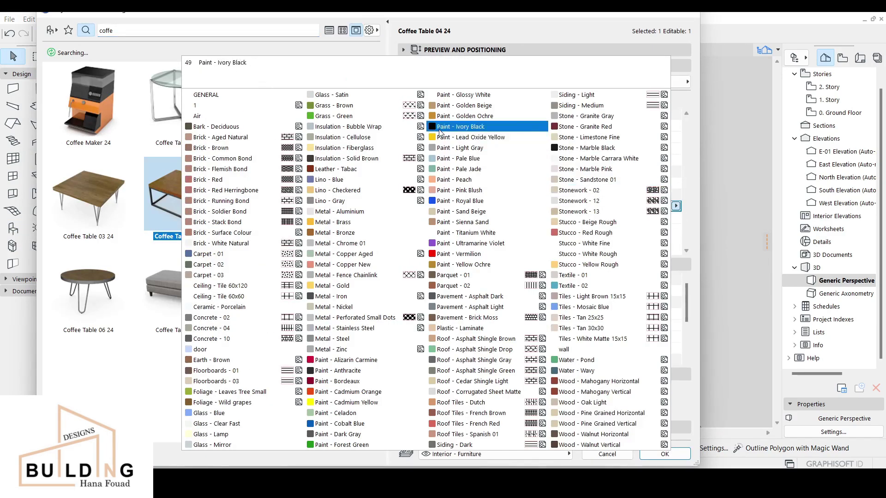
{"action": "left_click", "coordinate": [467, 116]}
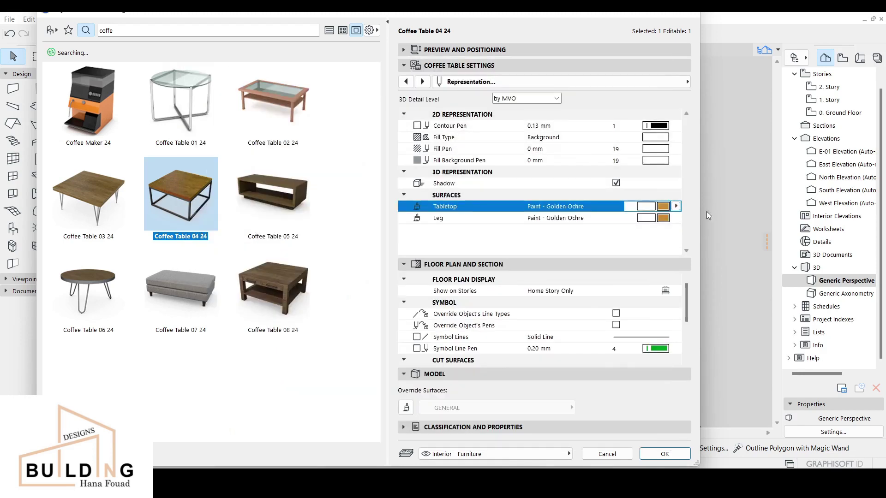
Try Stone - Marble Black on the coffee table's legs, settle on Stone - Granite Gray, and check the table in 3D.
{"action": "left_click", "coordinate": [661, 220]}
{"action": "left_click", "coordinate": [676, 218]}
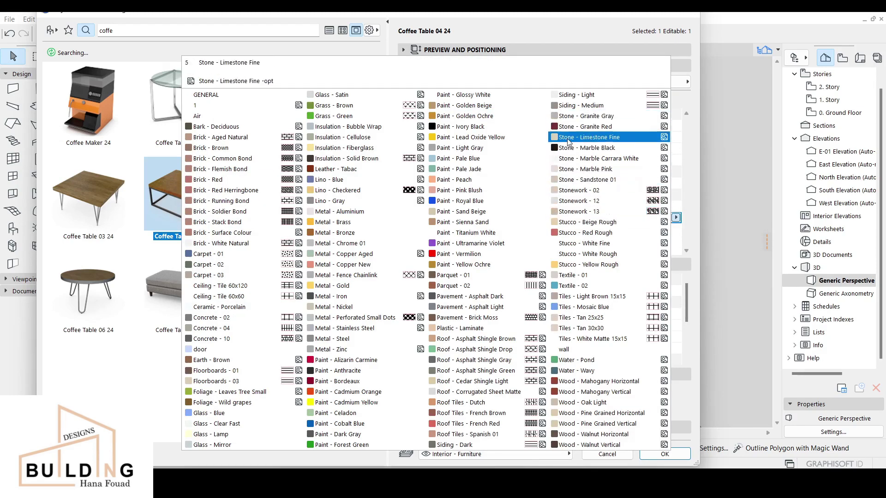
{"action": "left_click", "coordinate": [590, 149]}
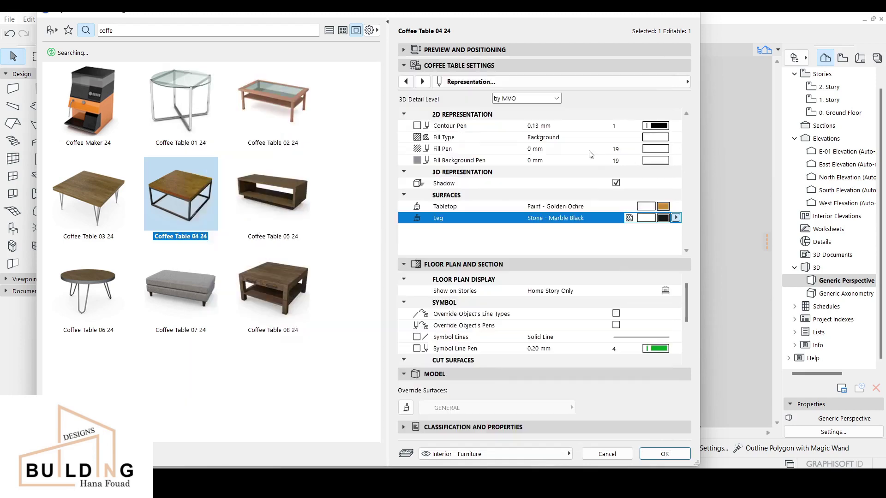
{"action": "left_click", "coordinate": [676, 217]}
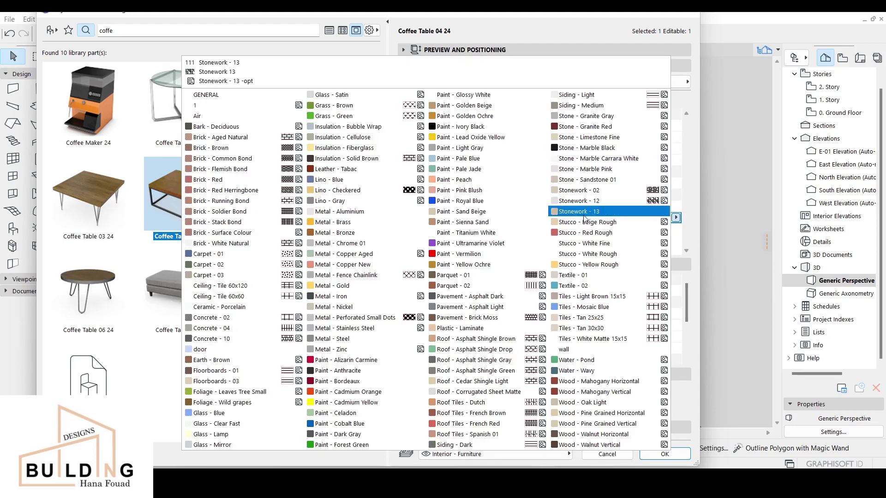
{"action": "left_click", "coordinate": [574, 119]}
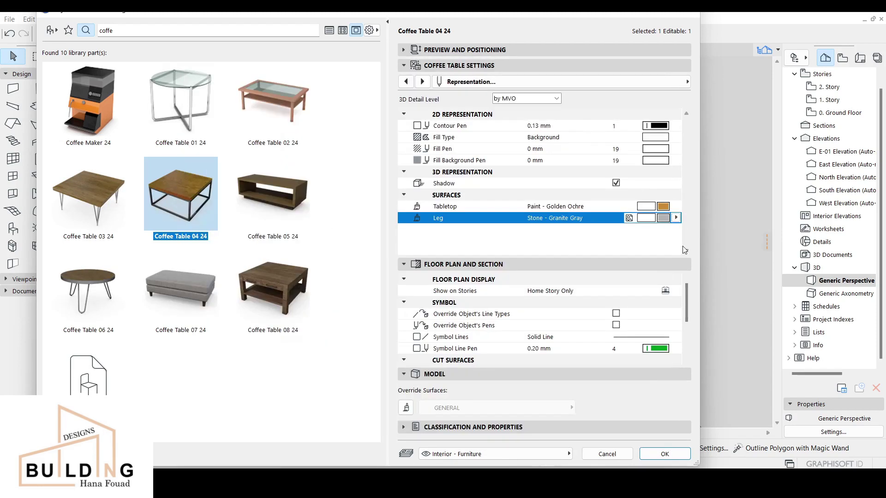
{"action": "left_click", "coordinate": [676, 452]}
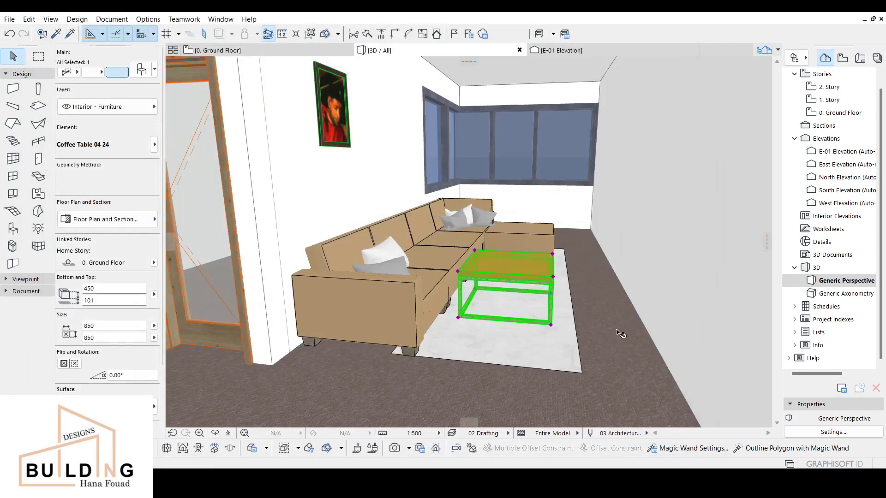
{"action": "key", "text": "Escape"}
{"action": "middle_click_drag", "start_coordinate": [579, 319], "coordinate": [614, 288]}
{"action": "scroll", "coordinate": [560, 343], "scroll_direction": "down", "scroll_amount": 3}
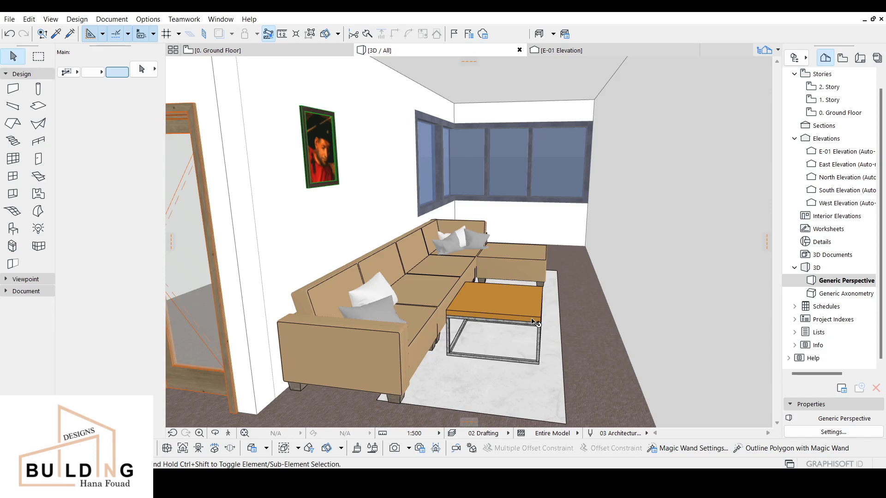
{"action": "middle_click_drag", "start_coordinate": [585, 326], "coordinate": [537, 211]}
Search the object library for "tv" and set the Object tool to Flat Panel TV 24 with the Wall Mount support.
{"action": "left_click", "coordinate": [13, 229]}
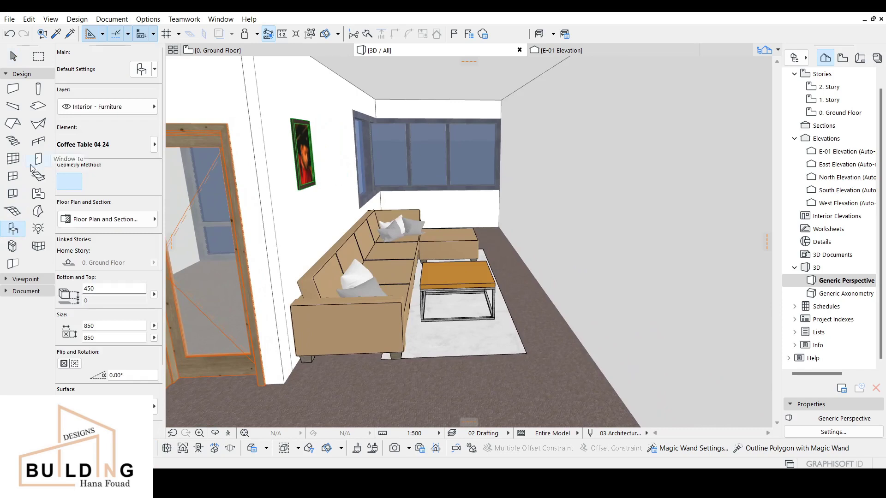
{"action": "left_click", "coordinate": [142, 70]}
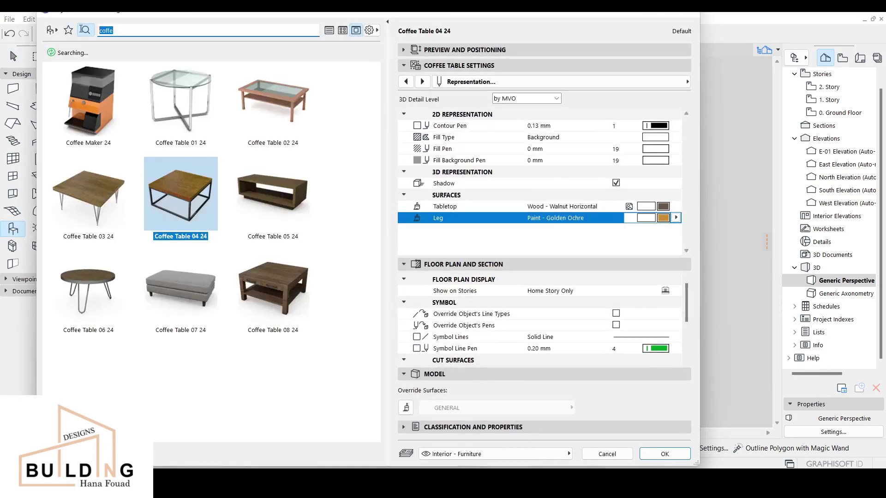
{"action": "type", "text": "tv"}
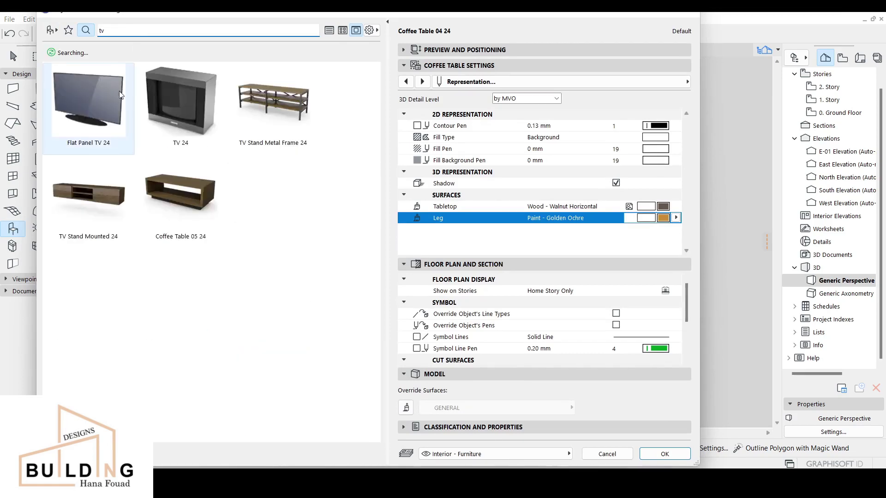
{"action": "left_click", "coordinate": [106, 96]}
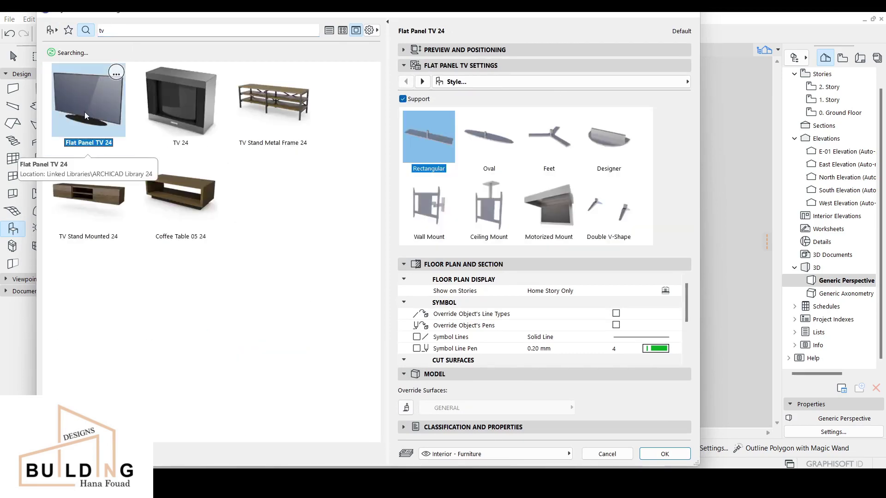
{"action": "left_click", "coordinate": [433, 203]}
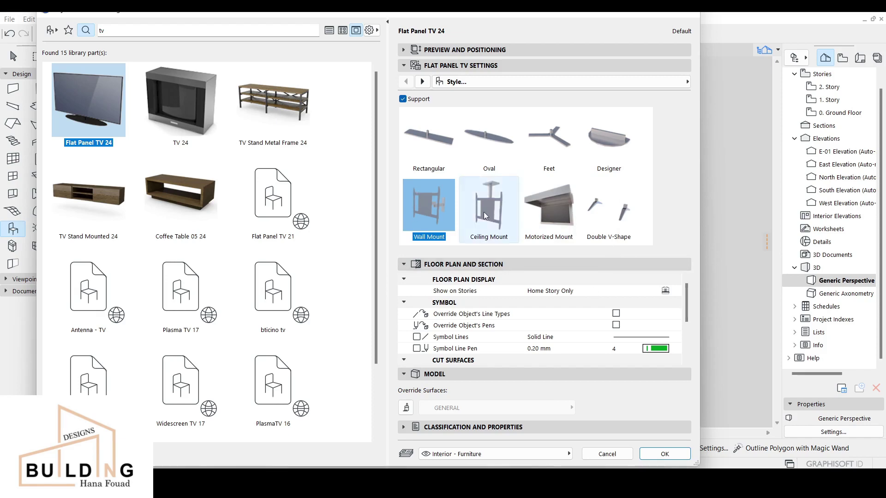
{"action": "scroll", "coordinate": [637, 325], "scroll_direction": "down", "scroll_amount": 2}
{"action": "scroll", "coordinate": [642, 332], "scroll_direction": "up", "scroll_amount": 2}
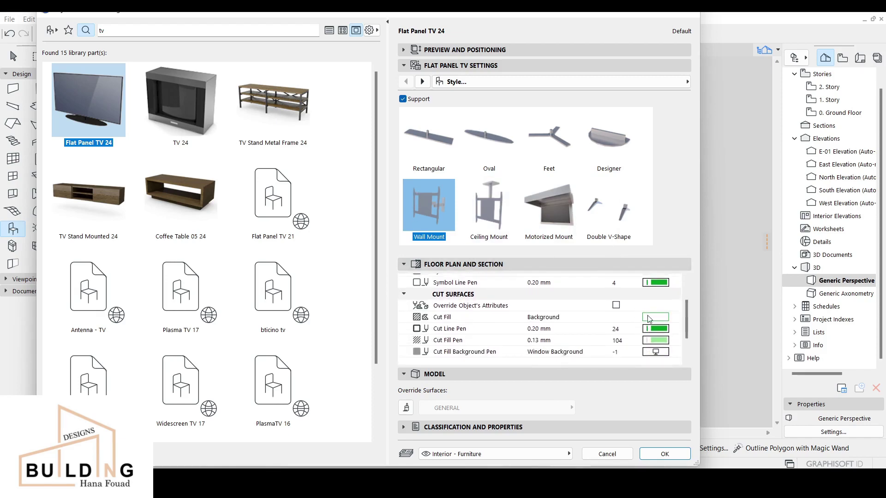
Set the TV's 2D contour pen to 1 and its support surface to Paint - Ivory Black.
{"action": "left_click", "coordinate": [664, 83]}
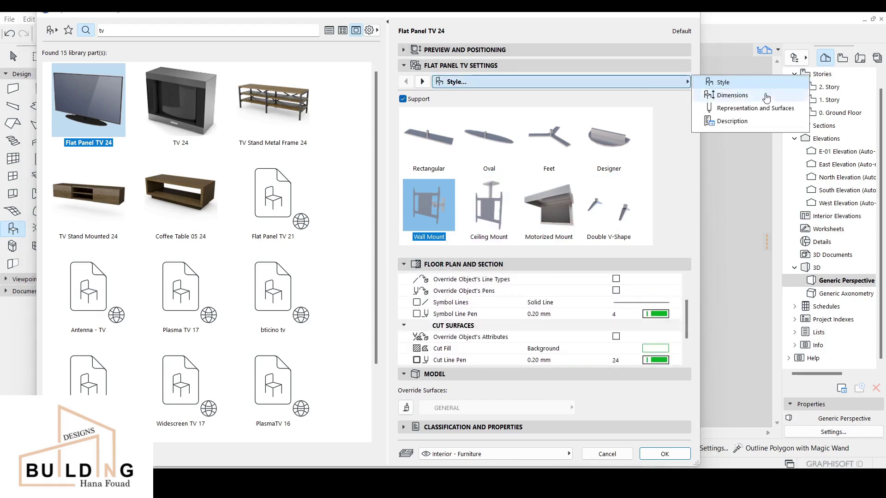
{"action": "left_click", "coordinate": [664, 120]}
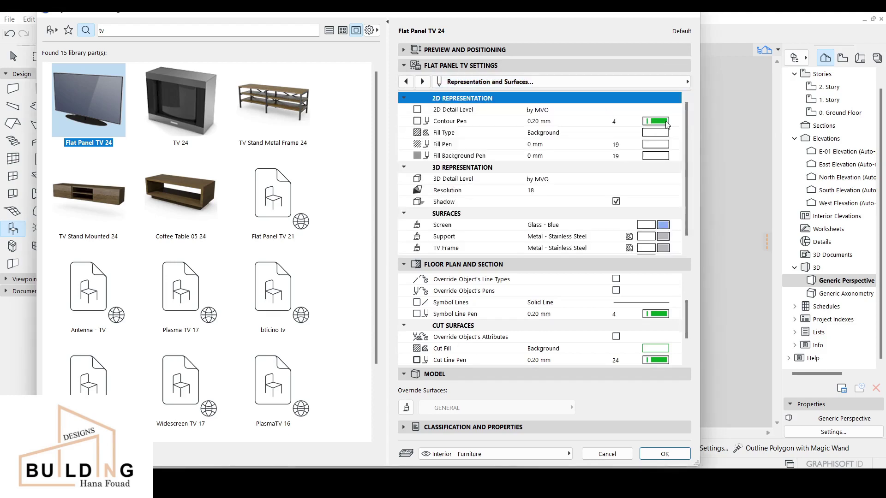
{"action": "left_click", "coordinate": [664, 120]}
{"action": "left_click", "coordinate": [471, 144]}
{"action": "scroll", "coordinate": [669, 221], "scroll_direction": "down", "scroll_amount": 1}
{"action": "left_click", "coordinate": [669, 223]}
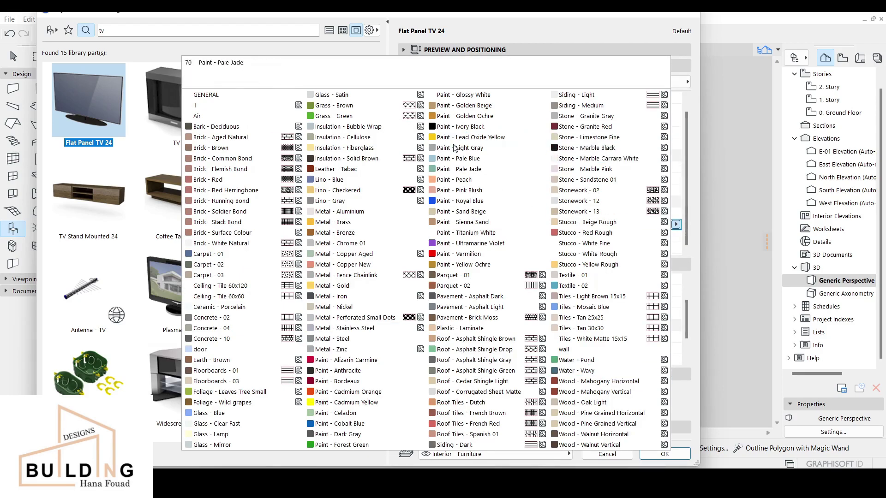
{"action": "left_click", "coordinate": [466, 126]}
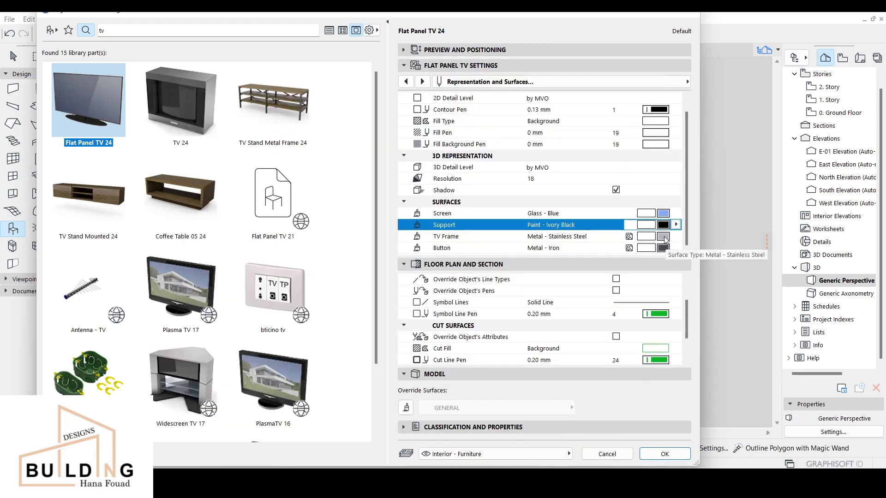
Choose Metal - Stainless Steel for the TV frame and place the TV on the wall opposite the sofa in 3D.
{"action": "left_click", "coordinate": [663, 236]}
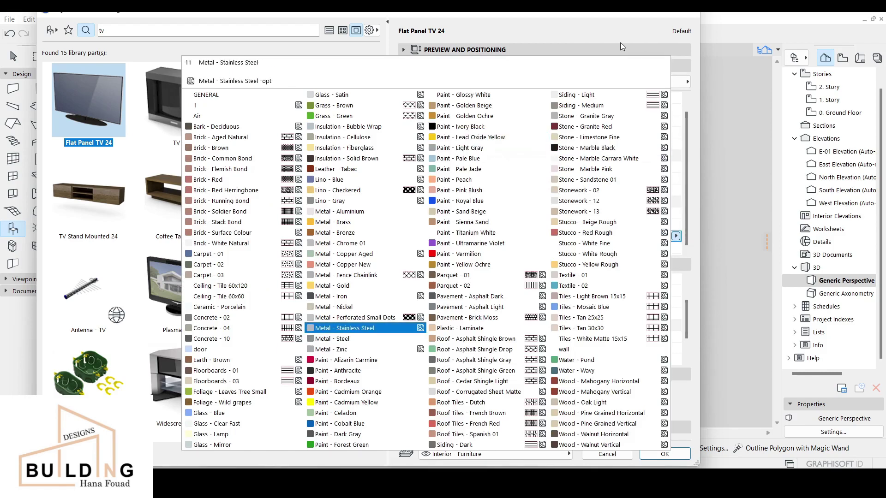
{"action": "left_click", "coordinate": [350, 328]}
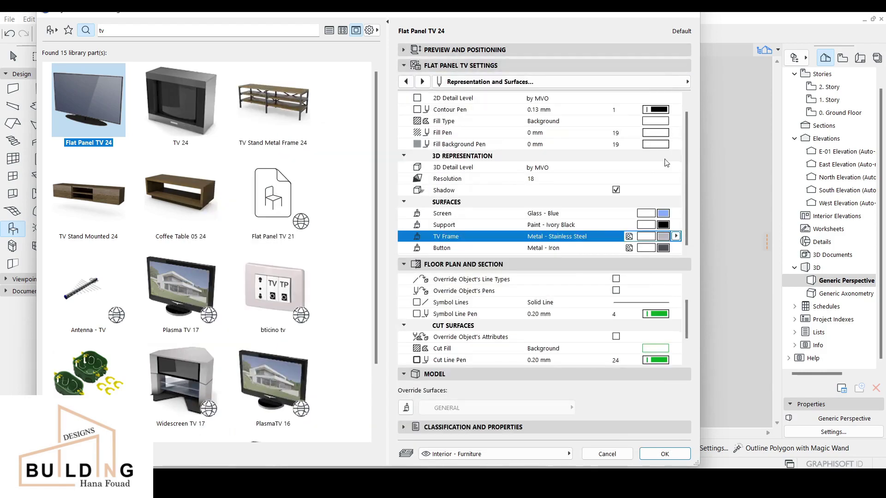
{"action": "left_click", "coordinate": [677, 456]}
{"action": "left_click", "coordinate": [565, 187]}
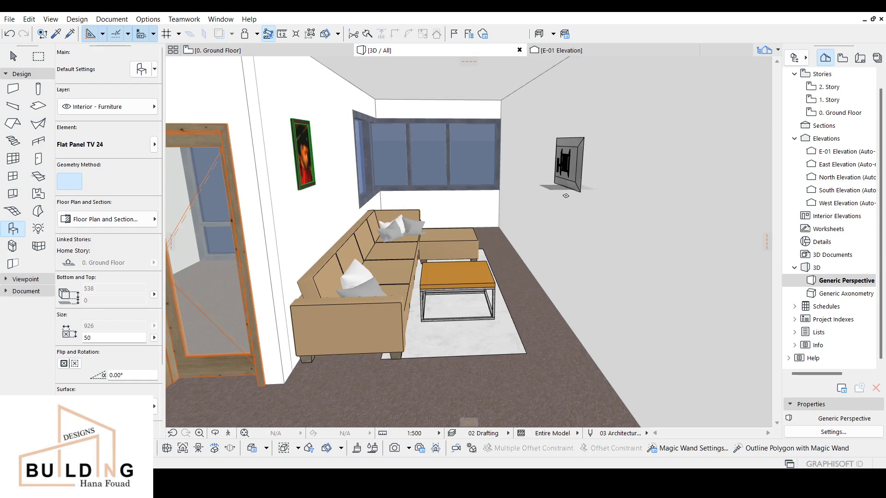
Rotate the TV 180° about its centre in the ground floor plan so its screen faces the sofa.
{"action": "left_click", "coordinate": [322, 49]}
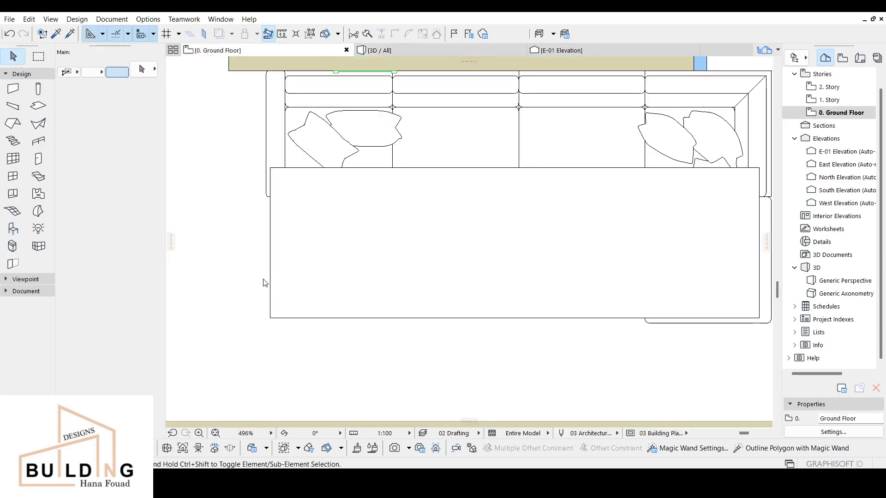
{"action": "scroll", "coordinate": [469, 380], "scroll_direction": "down", "scroll_amount": 2}
{"action": "scroll", "coordinate": [470, 387], "scroll_direction": "up", "scroll_amount": 1}
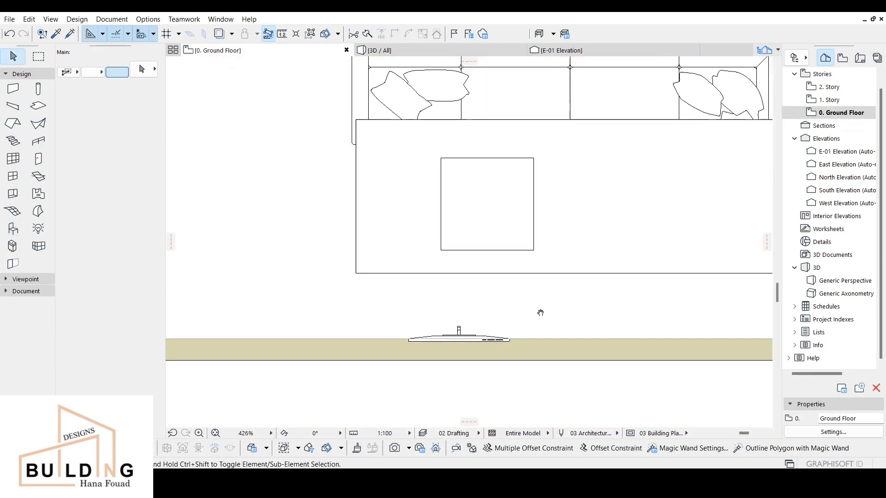
{"action": "left_click", "coordinate": [460, 341]}
{"action": "left_click", "coordinate": [460, 336]}
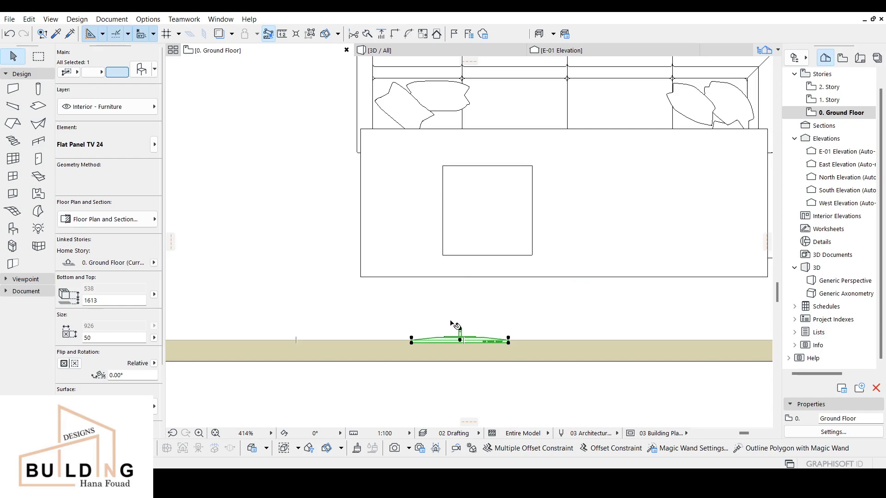
{"action": "key", "text": "ctrl+e"}
{"action": "left_click", "coordinate": [460, 340]}
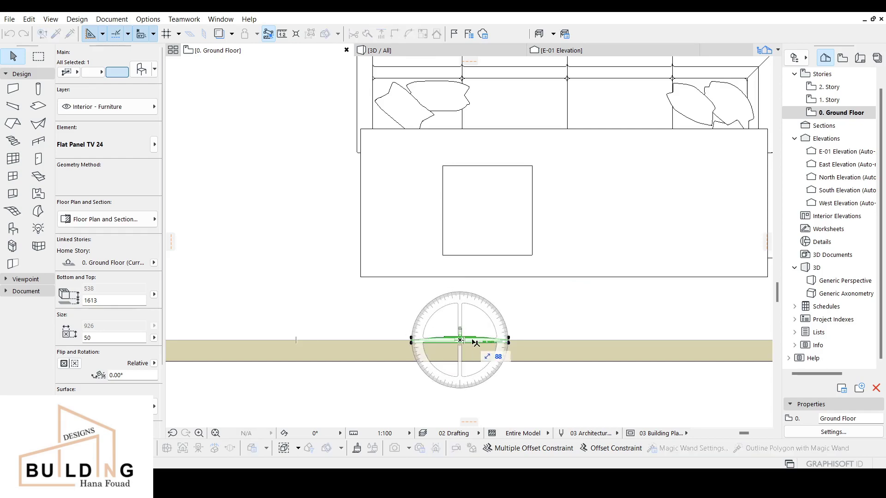
{"action": "left_click", "coordinate": [593, 342]}
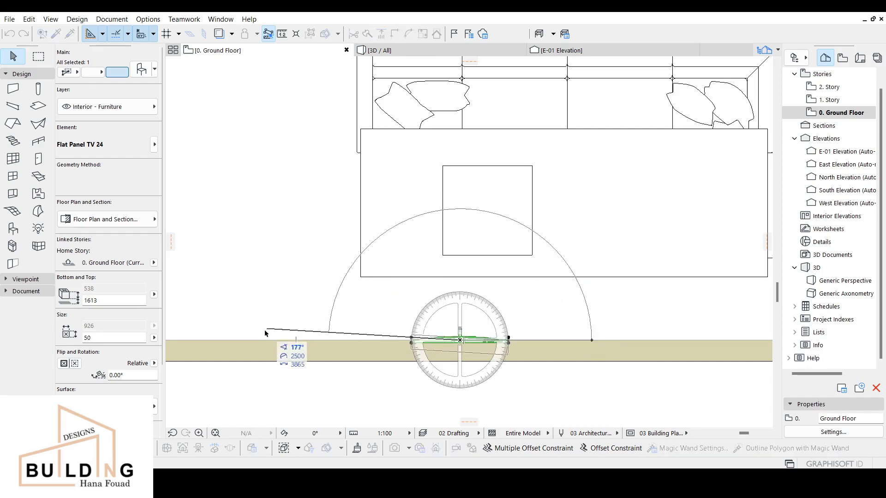
{"action": "left_click", "coordinate": [262, 344]}
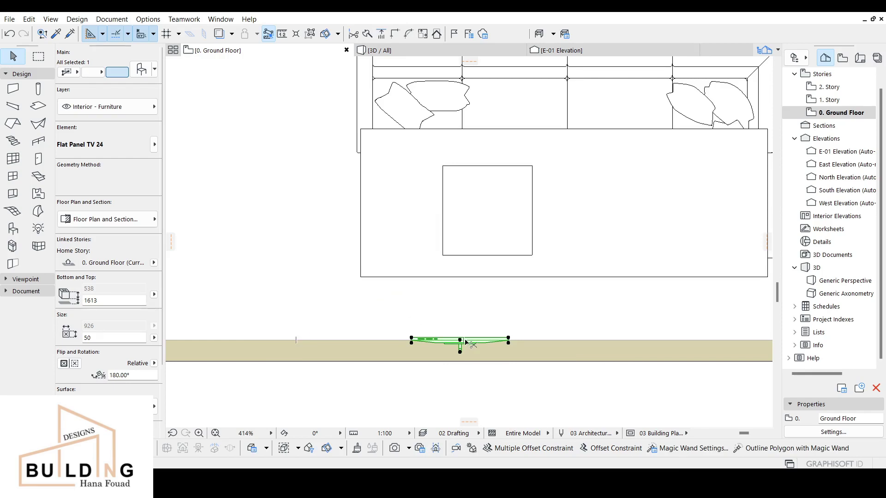
Move the TV in plan until its wall mount meets the inner wall face, and check its position in the 3D view.
{"action": "key", "text": "ctrl+d"}
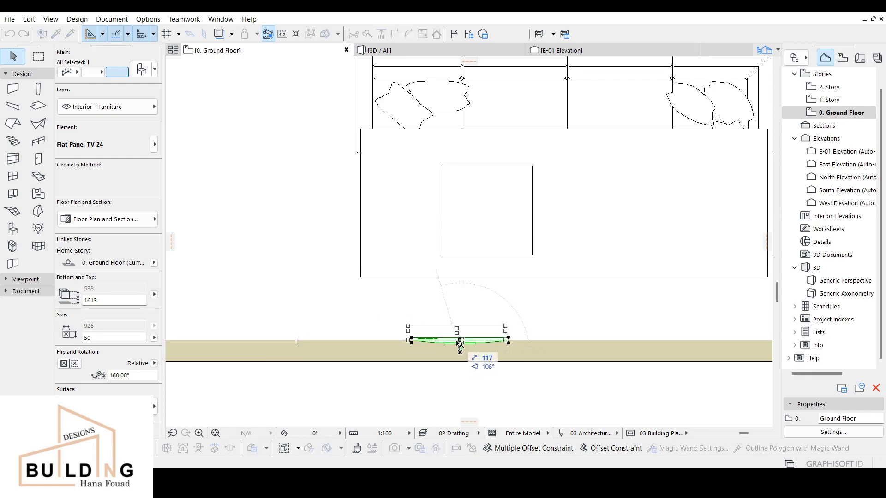
{"action": "left_click", "coordinate": [459, 340]}
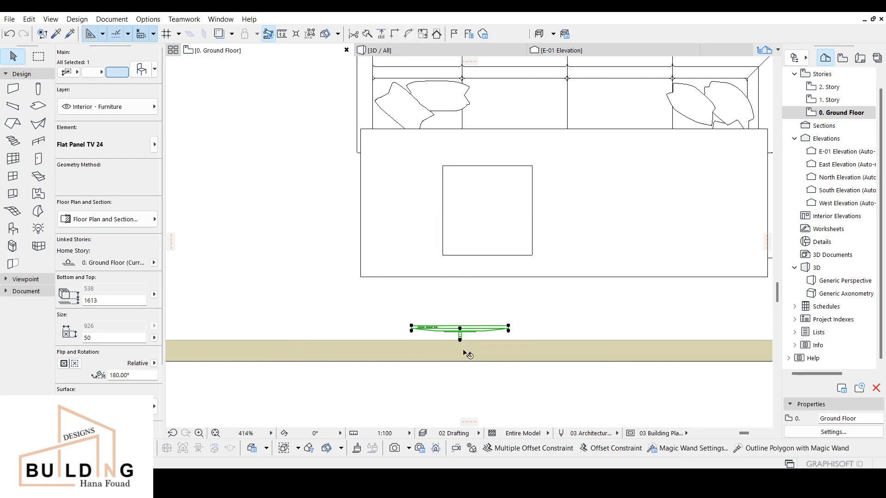
{"action": "left_click", "coordinate": [448, 52]}
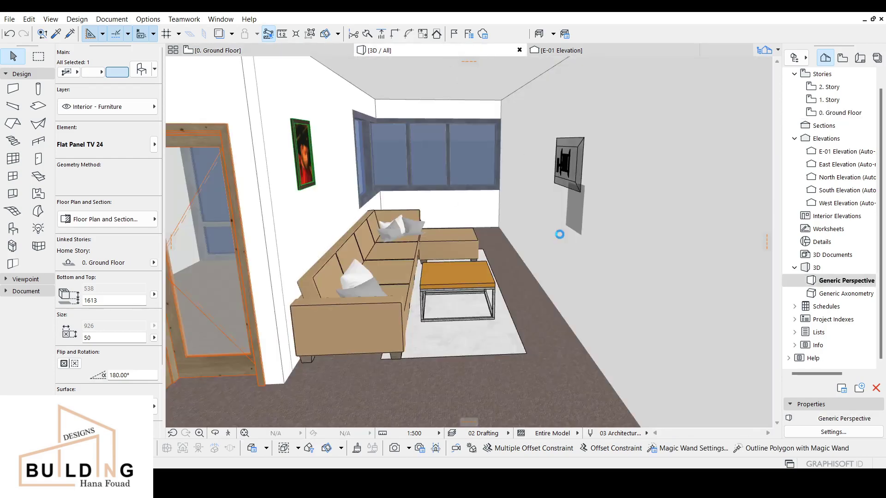
{"action": "middle_click_drag", "start_coordinate": [568, 171], "coordinate": [535, 129]}
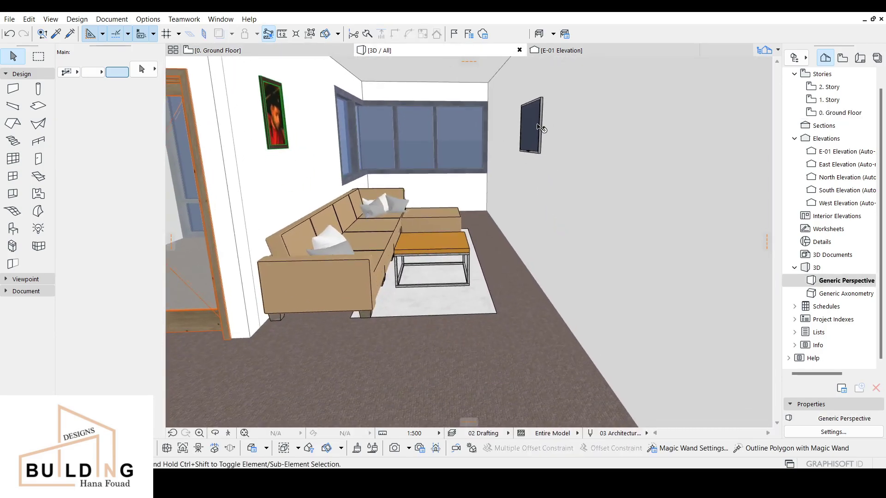
Lower the wall TV by setting its bottom offset to 1413 and moving it vertically to about 990, then return to the ground floor plan.
{"action": "left_click", "coordinate": [538, 127]}
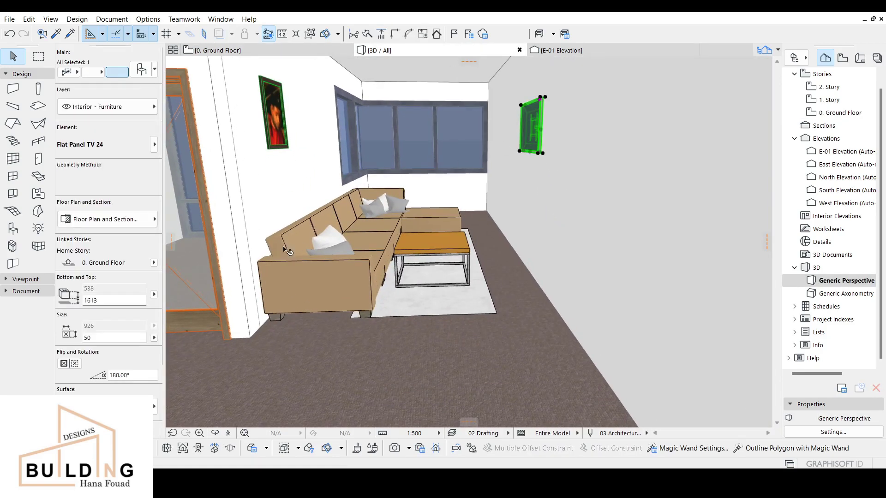
{"action": "left_click", "coordinate": [90, 300]}
{"action": "key", "text": "Return"}
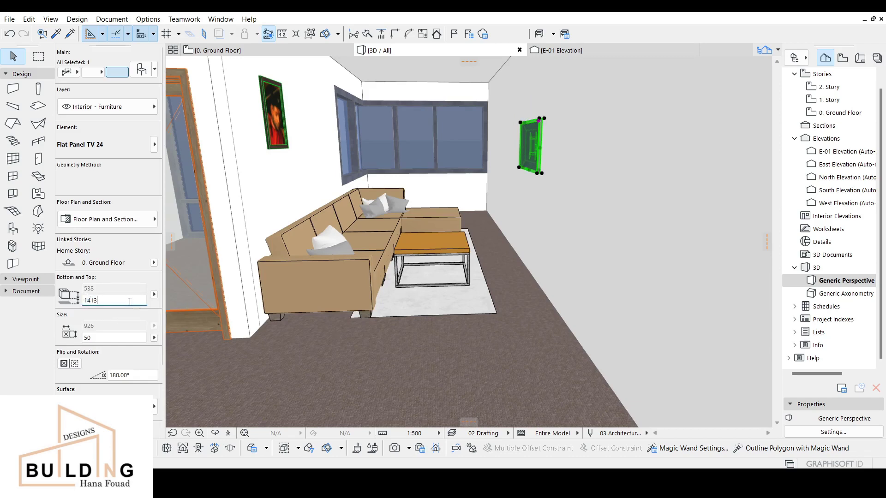
{"action": "left_click", "coordinate": [536, 175]}
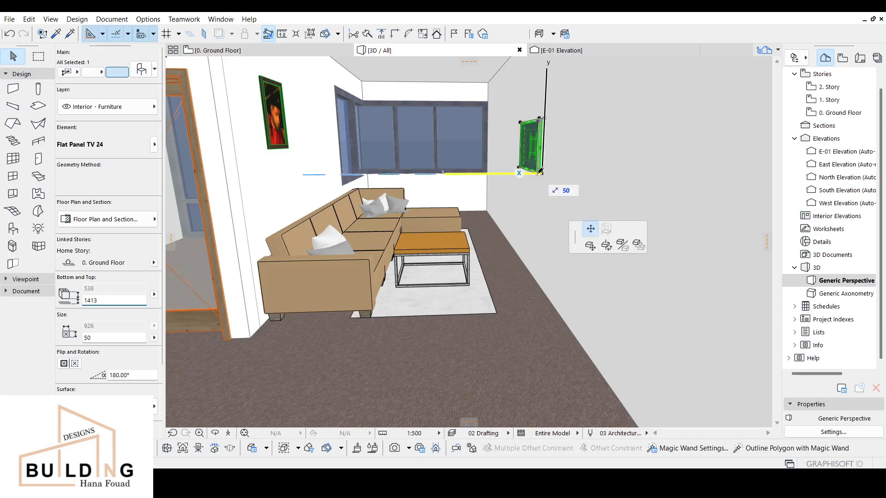
{"action": "left_click", "coordinate": [188, 82]}
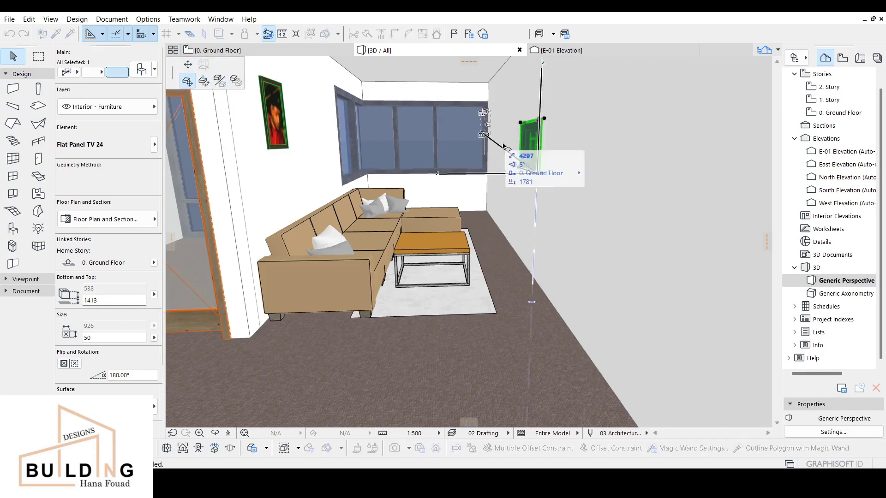
{"action": "left_click", "coordinate": [535, 218]}
{"action": "middle_click_drag", "start_coordinate": [534, 221], "coordinate": [534, 254]}
{"action": "left_click", "coordinate": [238, 50]}
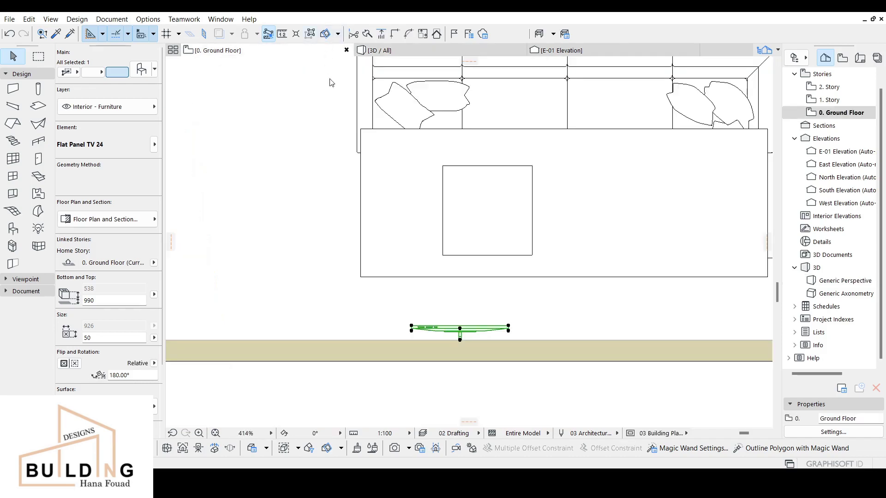
{"action": "left_click", "coordinate": [508, 330]}
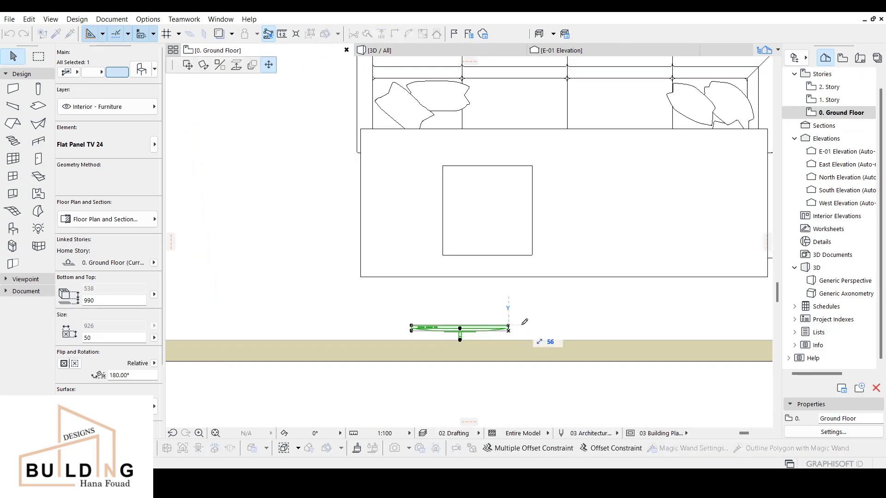
{"action": "key", "text": "Escape"}
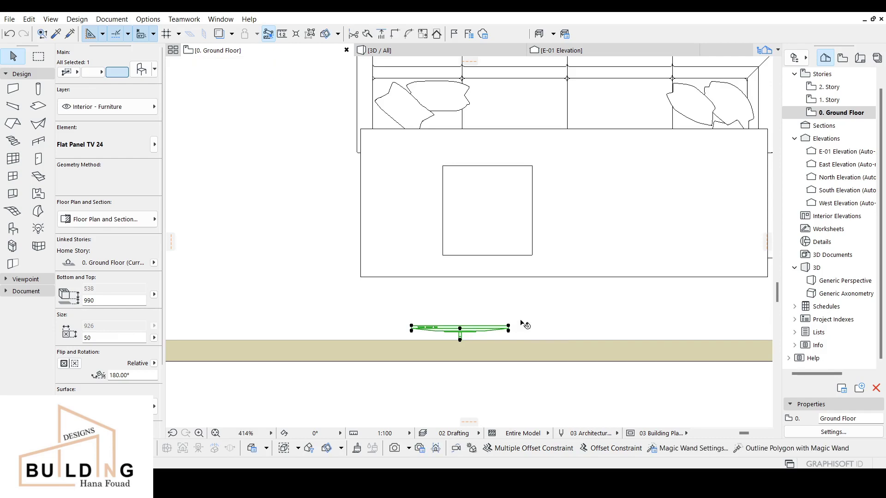
{"action": "key", "text": "Escape"}
Stretch the coffee table in plan to about 1426 wide, then resize it to 600 wide and about 672 deep.
{"action": "left_click", "coordinate": [513, 255]}
{"action": "middle_click_drag", "start_coordinate": [550, 241], "coordinate": [464, 276]}
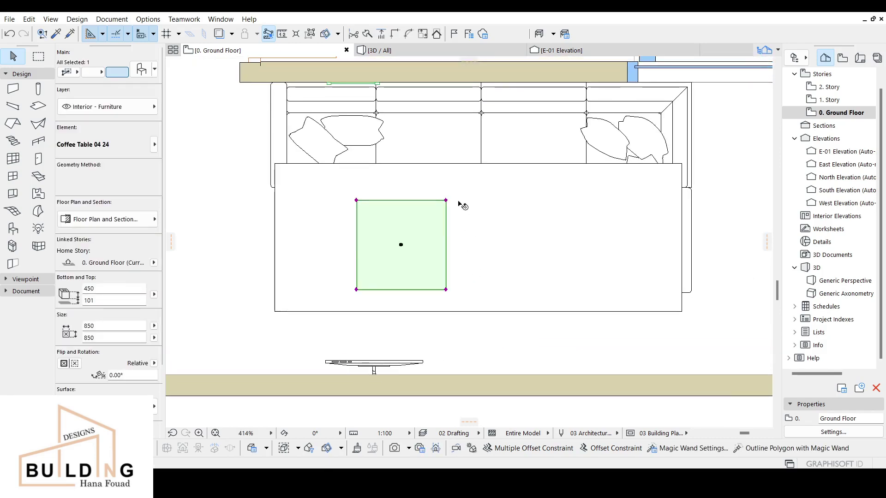
{"action": "left_click", "coordinate": [446, 200]}
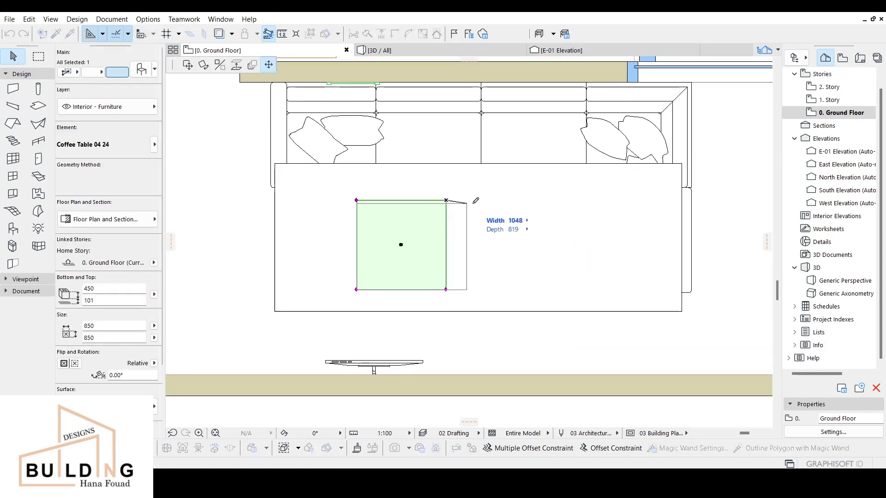
{"action": "left_click", "coordinate": [510, 197]}
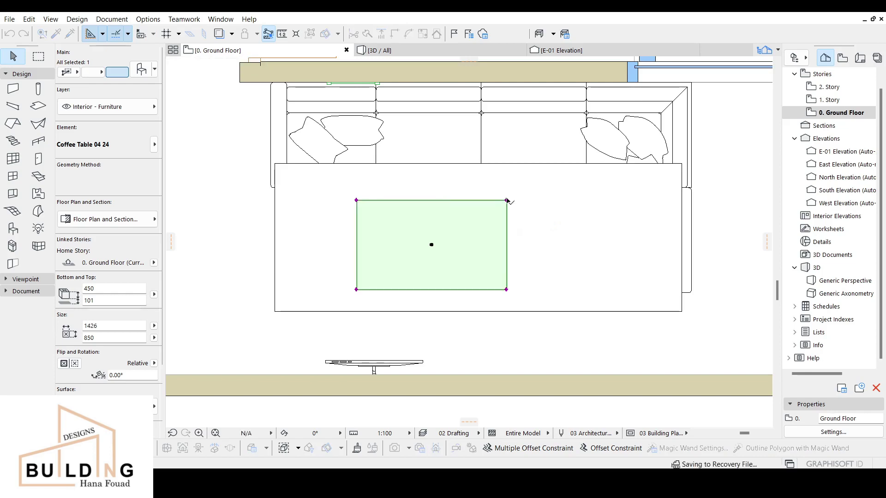
{"action": "left_click", "coordinate": [507, 290]}
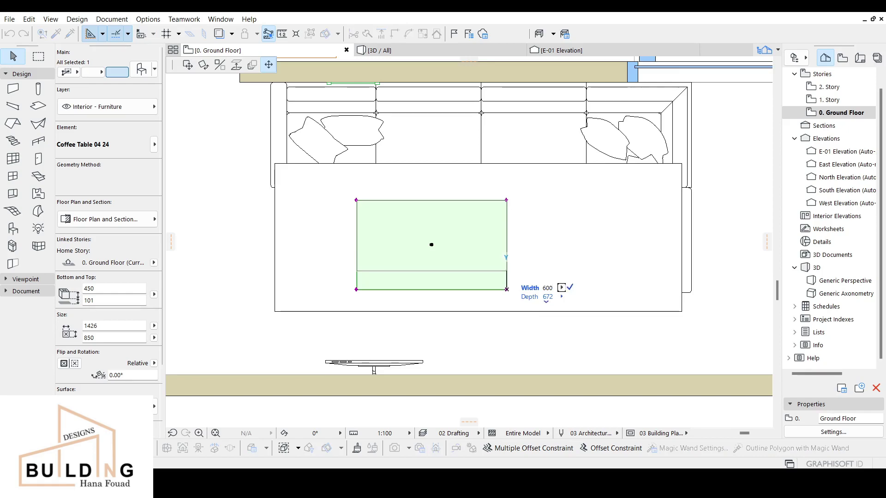
{"action": "key", "text": "Return"}
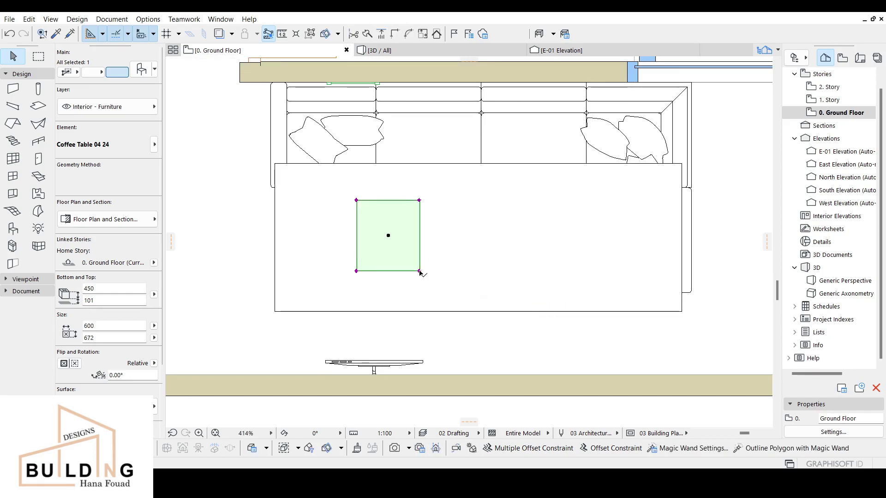
Resize the coffee table to 1000 wide and about 543 deep, and move it closer to the carpet's centre.
{"action": "left_click", "coordinate": [419, 201]}
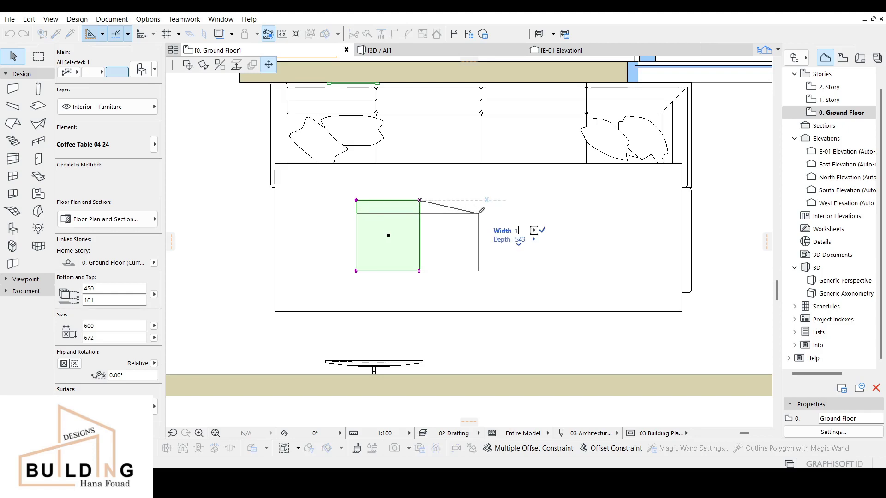
{"action": "key", "text": "Return"}
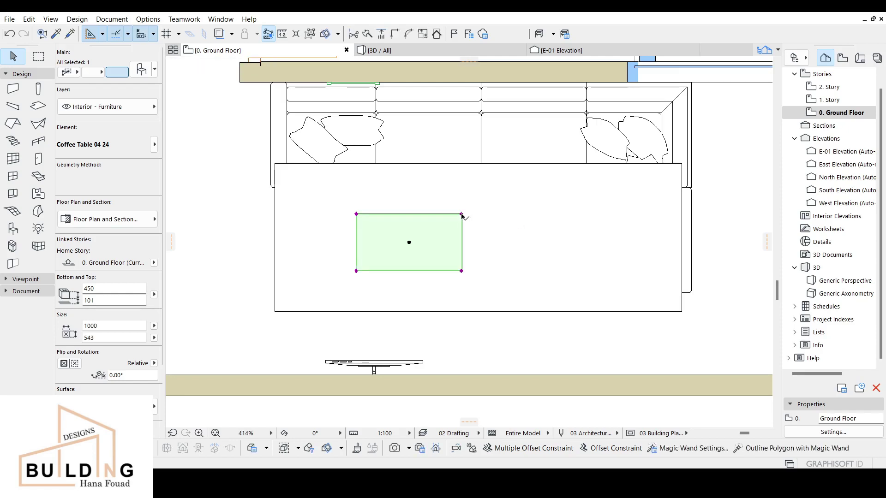
{"action": "left_click_drag", "start_coordinate": [409, 243], "coordinate": [441, 252]}
Shorten the coffee table's height by 150 to 300 in the 3D view.
{"action": "left_click", "coordinate": [414, 51]}
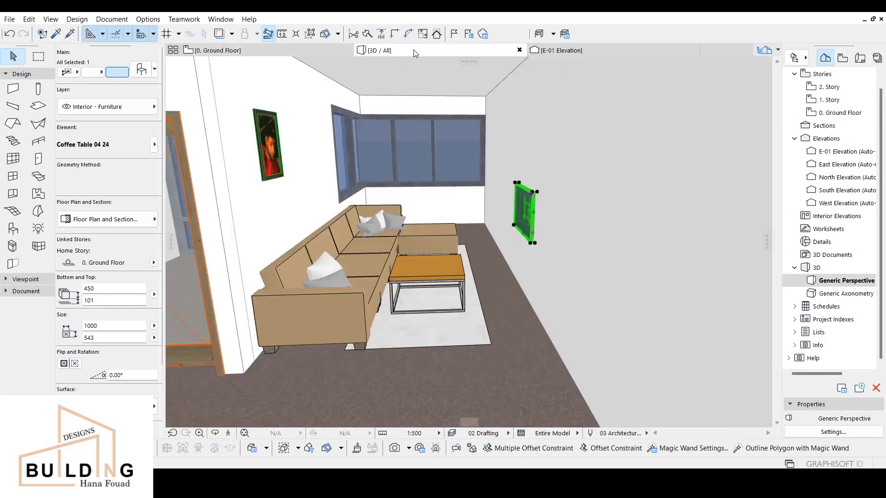
{"action": "middle_click_drag", "start_coordinate": [454, 267], "coordinate": [443, 185]}
{"action": "scroll", "coordinate": [442, 247], "scroll_direction": "up", "scroll_amount": 3}
{"action": "key", "text": "Escape"}
{"action": "left_click", "coordinate": [442, 187]}
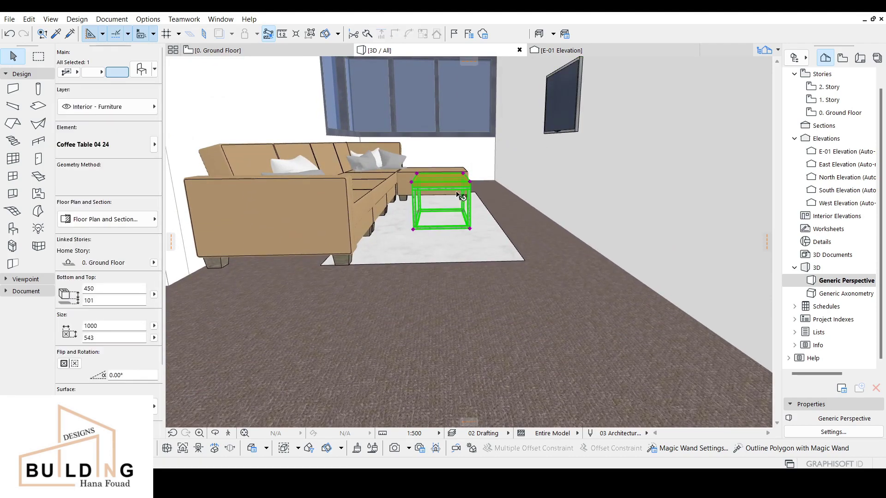
{"action": "left_click", "coordinate": [471, 183]}
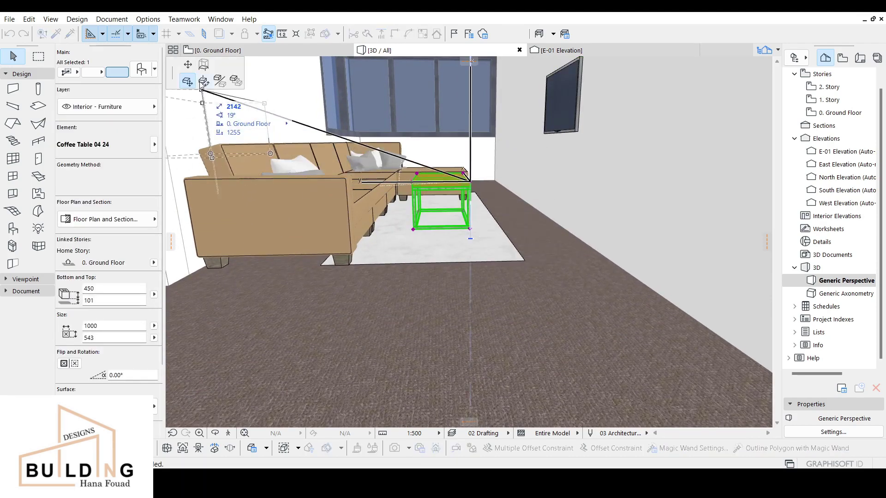
{"action": "left_click", "coordinate": [219, 81]}
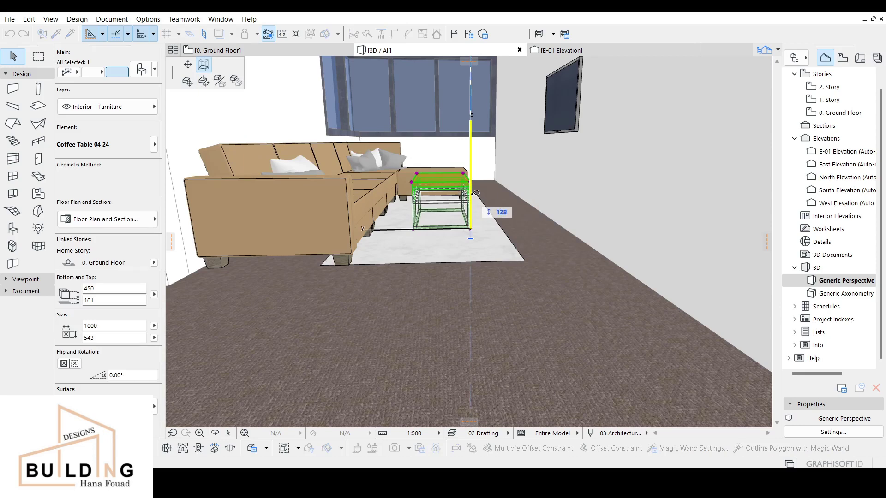
{"action": "type", "text": "1:5"}
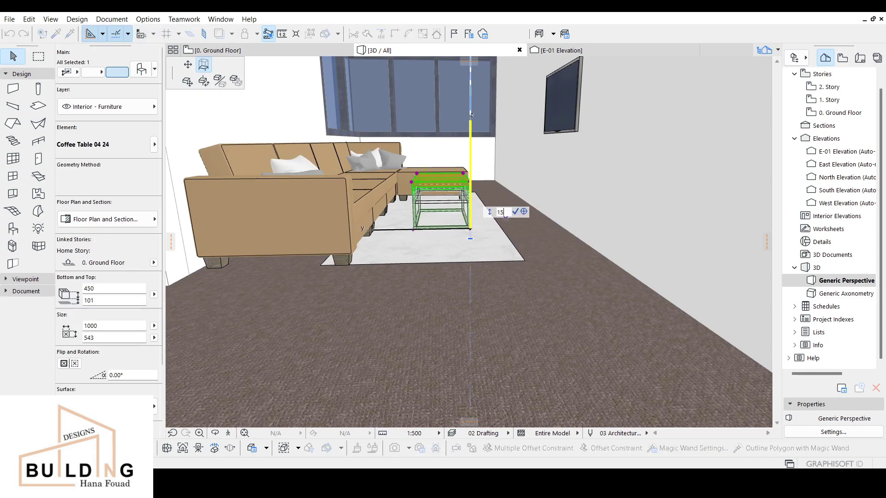
{"action": "type", "text": "0"}
{"action": "key", "text": "Return"}
{"action": "middle_click_drag", "start_coordinate": [475, 191], "coordinate": [444, 261]}
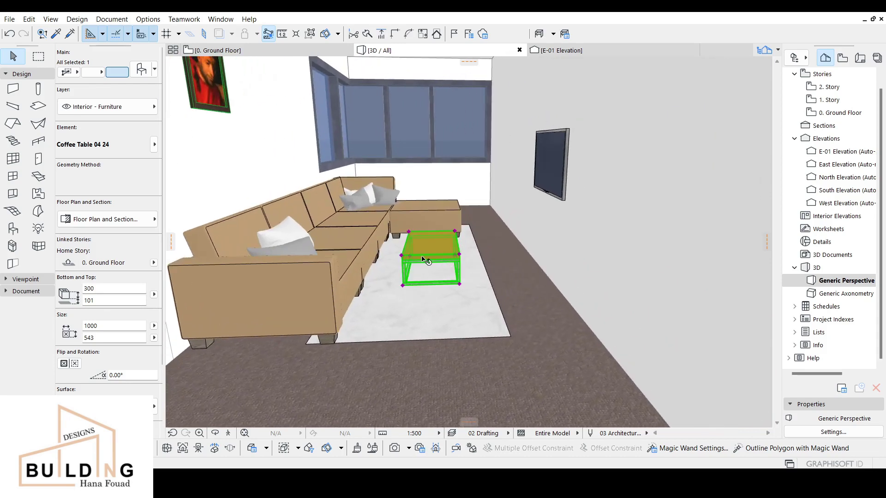
{"action": "key", "text": "Escape"}
{"action": "scroll", "coordinate": [422, 257], "scroll_direction": "up", "scroll_amount": 3}
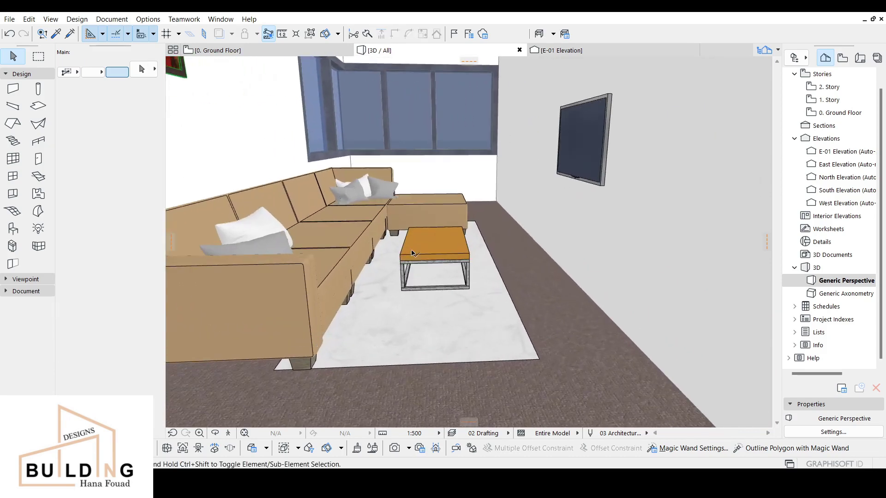
{"action": "left_click", "coordinate": [442, 263]}
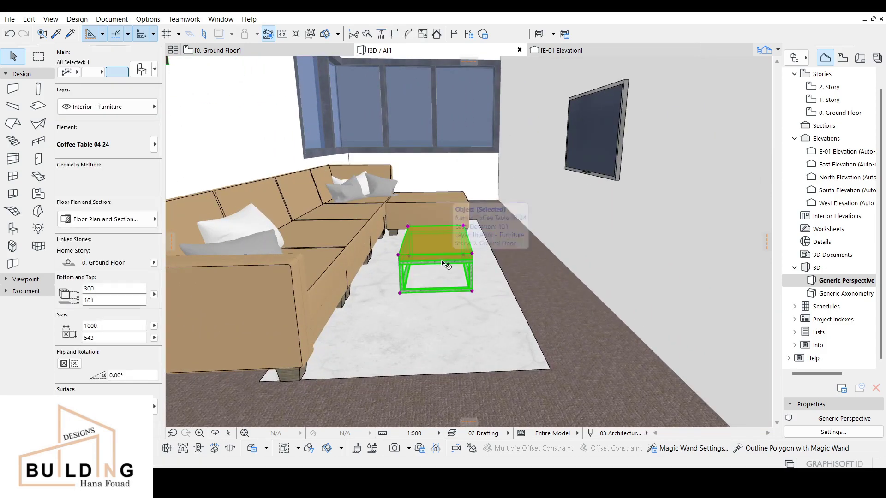
{"action": "left_click", "coordinate": [141, 70]}
{"action": "type", "text": "tv"}
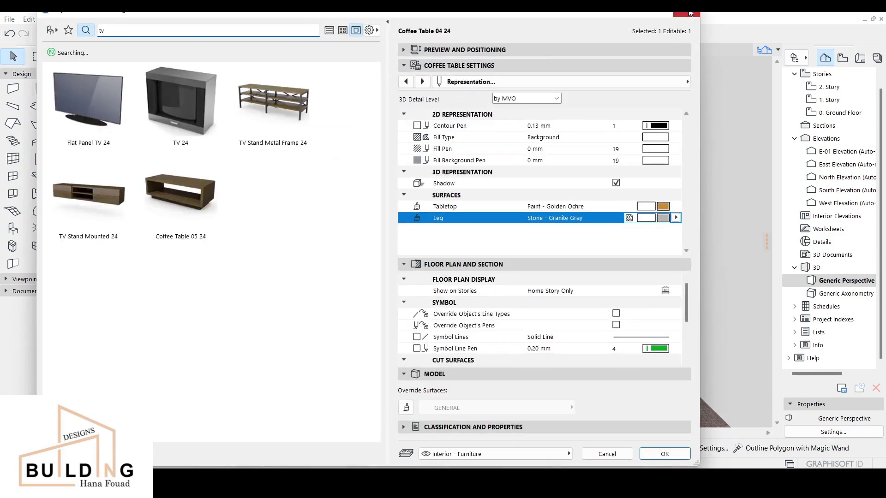
{"action": "left_click", "coordinate": [690, 13]}
{"action": "left_click", "coordinate": [297, 382]}
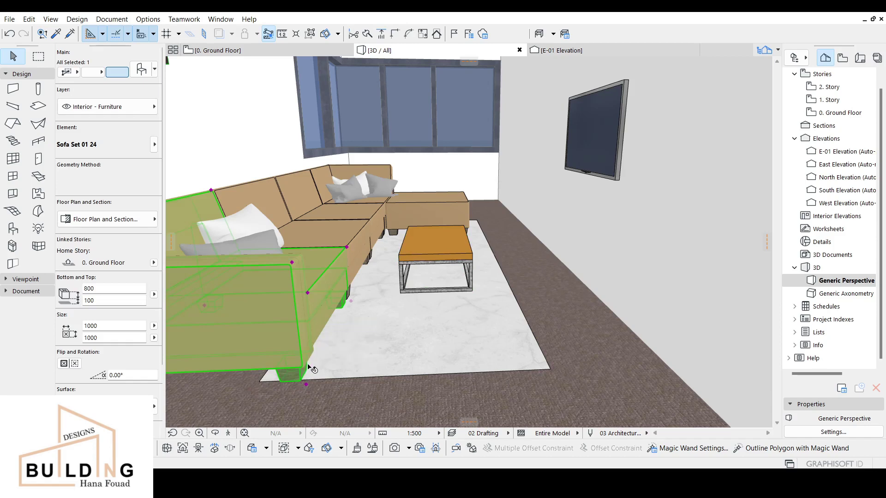
Set the coffee table's leg surface to Wood - Oak Light in its object settings.
{"action": "left_click", "coordinate": [435, 249]}
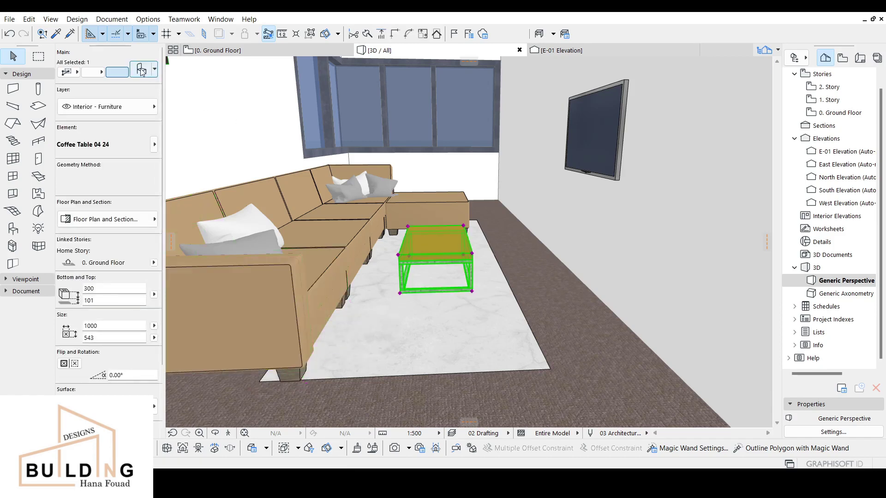
{"action": "key", "text": "ctrl+t"}
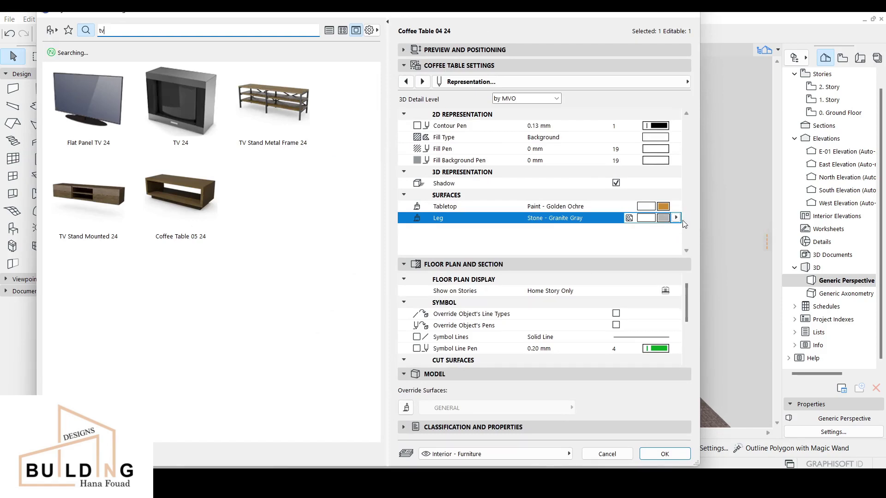
{"action": "left_click", "coordinate": [676, 218]}
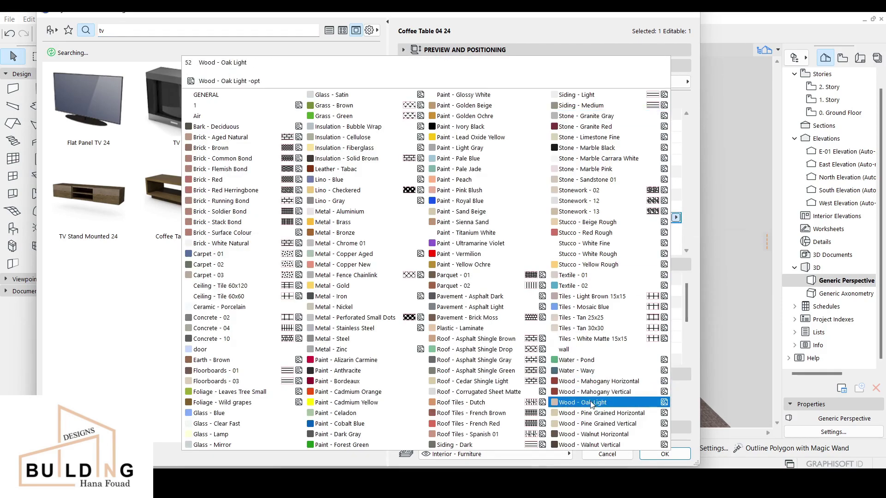
{"action": "left_click", "coordinate": [593, 403]}
Set the coffee table's tabletop surface to Paint - Light Gray and apply the settings.
{"action": "left_click", "coordinate": [676, 218]}
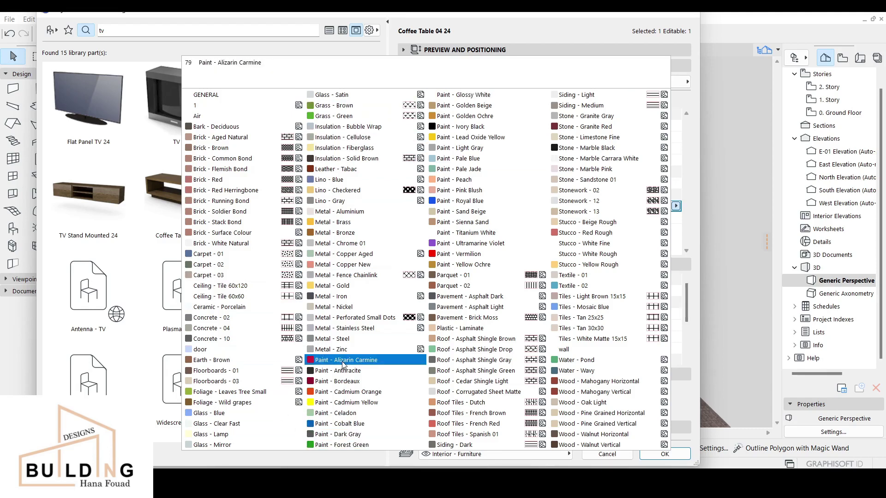
{"action": "left_click", "coordinate": [466, 148]}
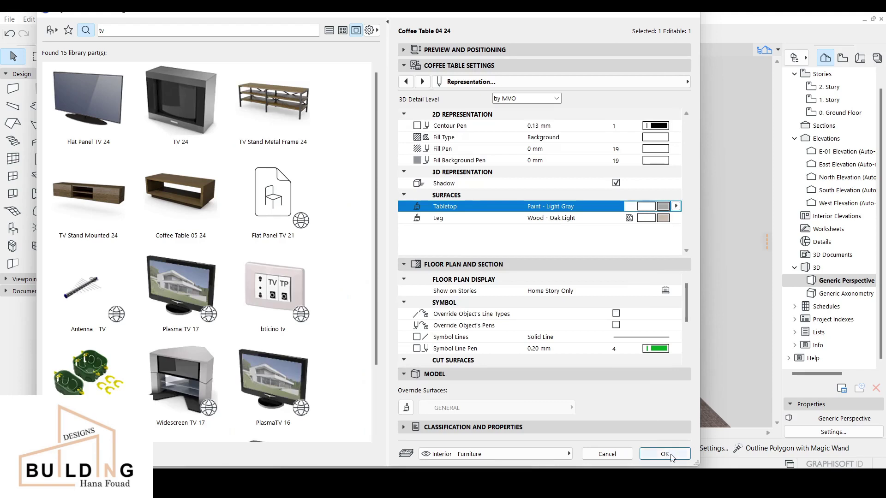
{"action": "left_click", "coordinate": [664, 454]}
{"action": "left_click", "coordinate": [478, 311]}
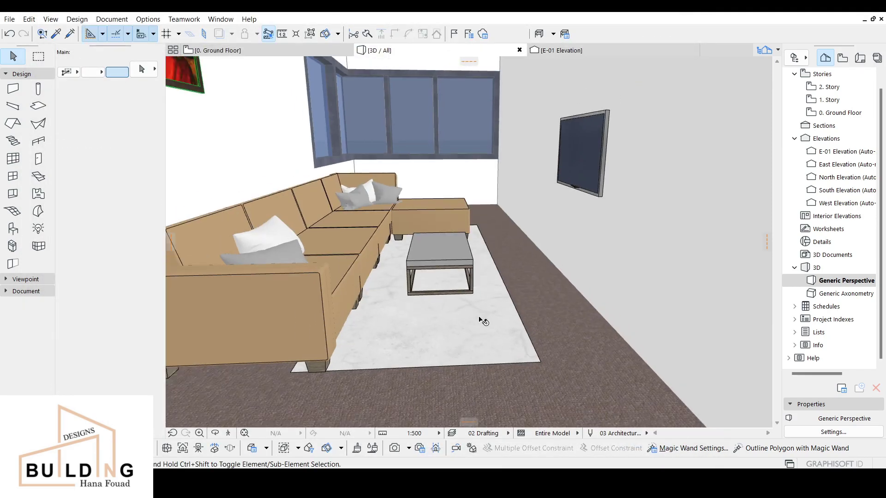
{"action": "scroll", "coordinate": [484, 307], "scroll_direction": "down", "scroll_amount": 2}
{"action": "mouse_move", "coordinate": [478, 313]}
{"action": "middle_mouse_down"}
{"action": "mouse_move", "coordinate": [403, 332]}
{"action": "mouse_move", "coordinate": [474, 378]}
{"action": "mouse_move", "coordinate": [480, 318]}
{"action": "mouse_move", "coordinate": [556, 339]}
{"action": "mouse_move", "coordinate": [483, 241]}
{"action": "middle_mouse_up"}
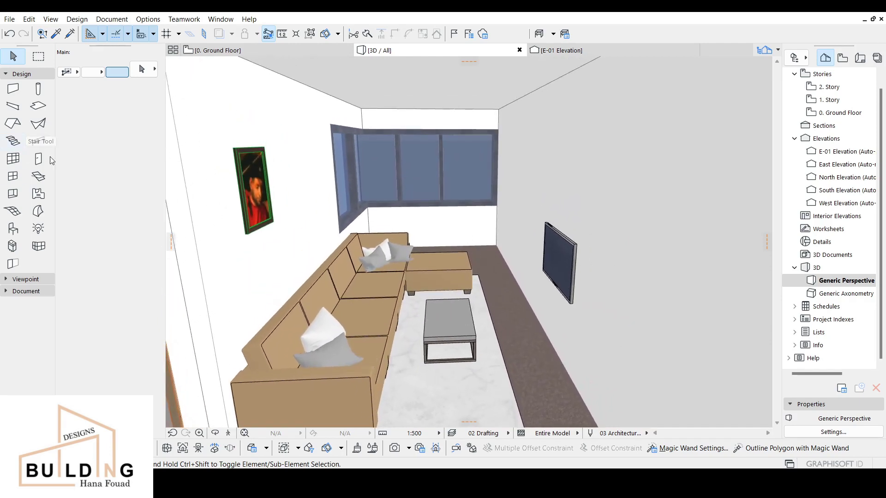
Search the object library for "tree", look through the listed models for a suitable plant, and close the settings without choosing one.
{"action": "left_click", "coordinate": [11, 233]}
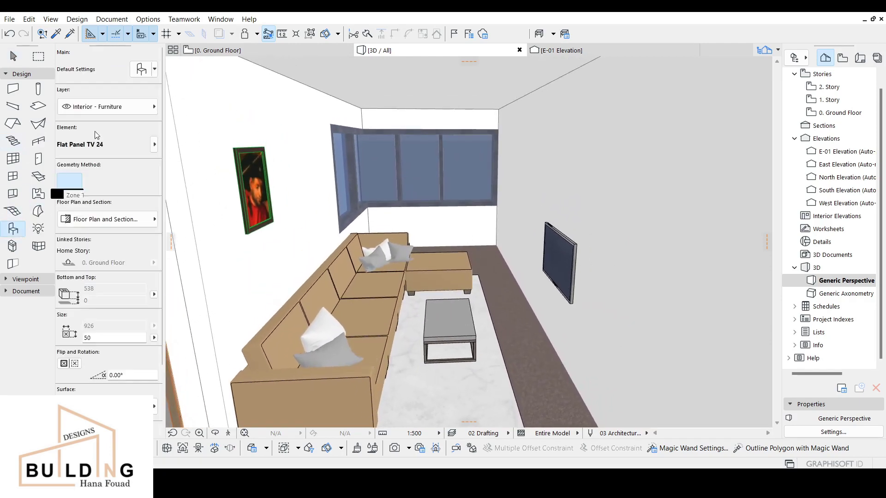
{"action": "left_click", "coordinate": [140, 69]}
{"action": "left_click", "coordinate": [114, 32]}
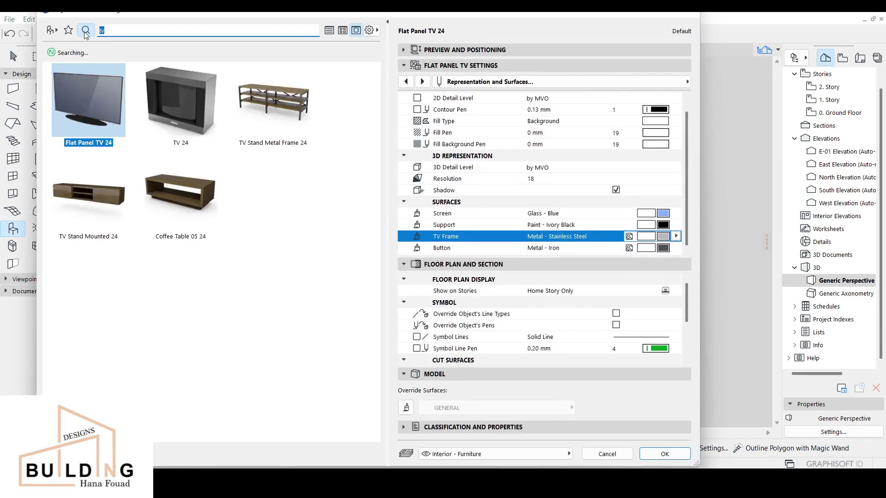
{"action": "type", "text": "tree"}
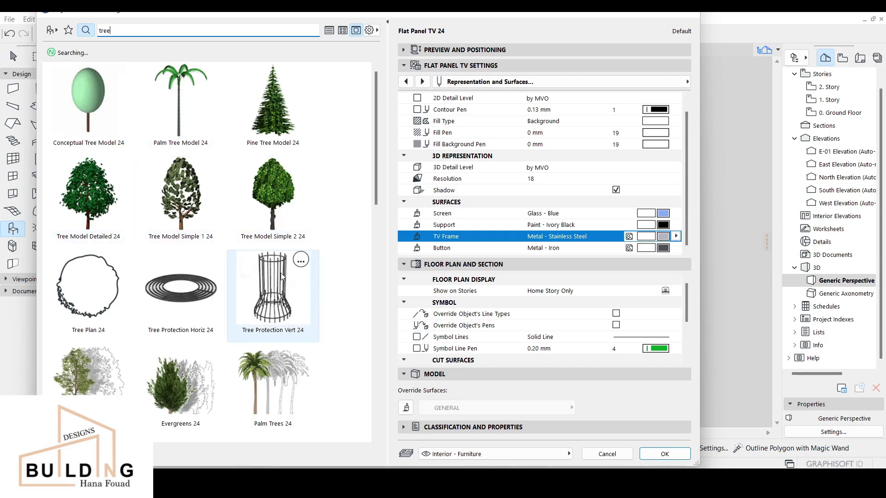
{"action": "scroll", "coordinate": [291, 306], "scroll_direction": "down", "scroll_amount": 3}
{"action": "scroll", "coordinate": [291, 306], "scroll_direction": "down", "scroll_amount": 10}
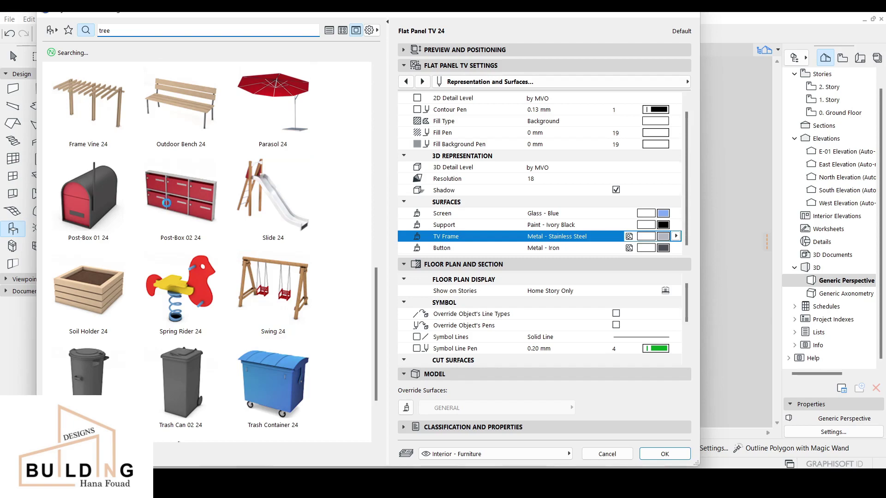
{"action": "scroll", "coordinate": [166, 203], "scroll_direction": "down", "scroll_amount": 4}
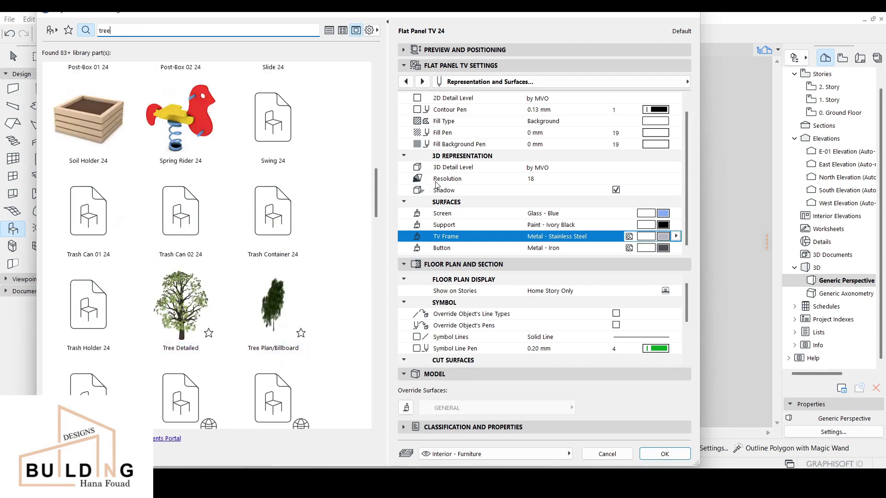
{"action": "left_click_drag", "start_coordinate": [377, 194], "coordinate": [372, 65]}
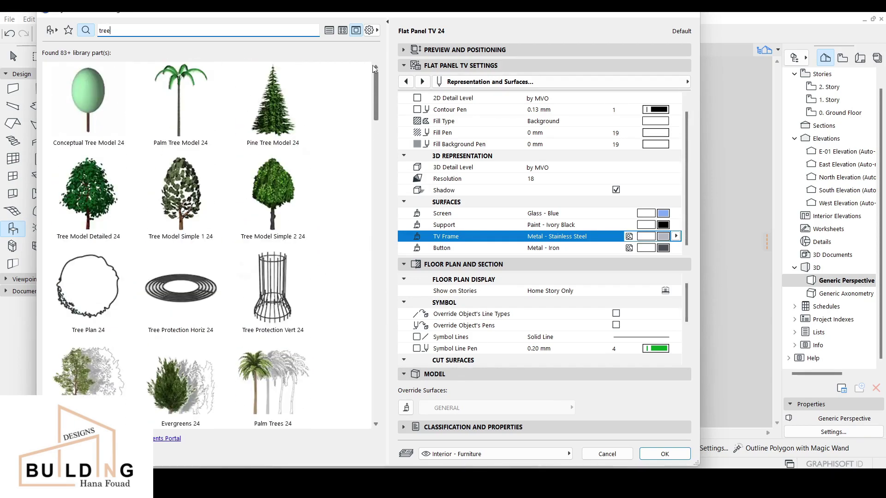
{"action": "left_click", "coordinate": [684, 13]}
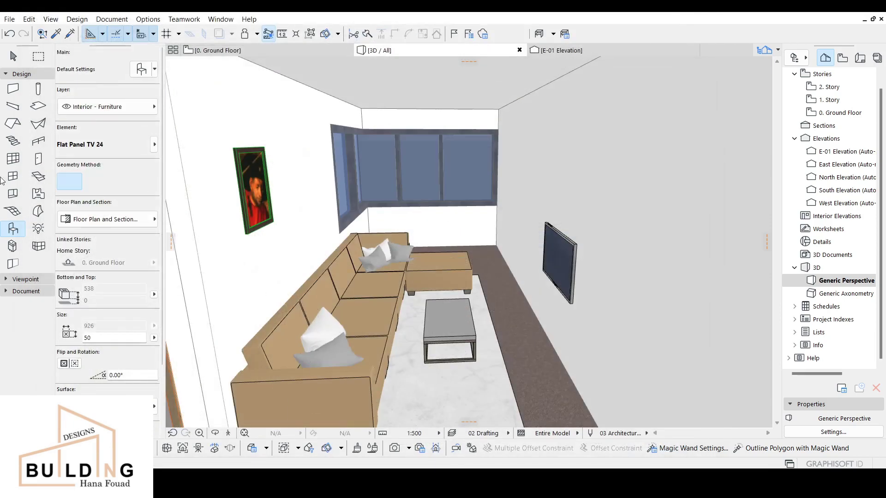